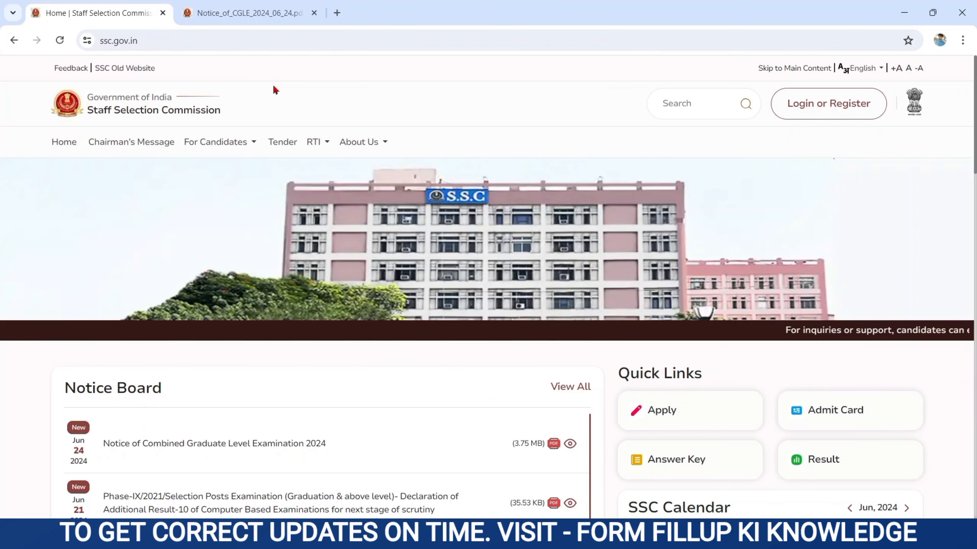
Open the Combined Graduate Level Examination 2024 notice and review its application, form correction, Tier-I and Tier-II dates.
left_click(300, 12)
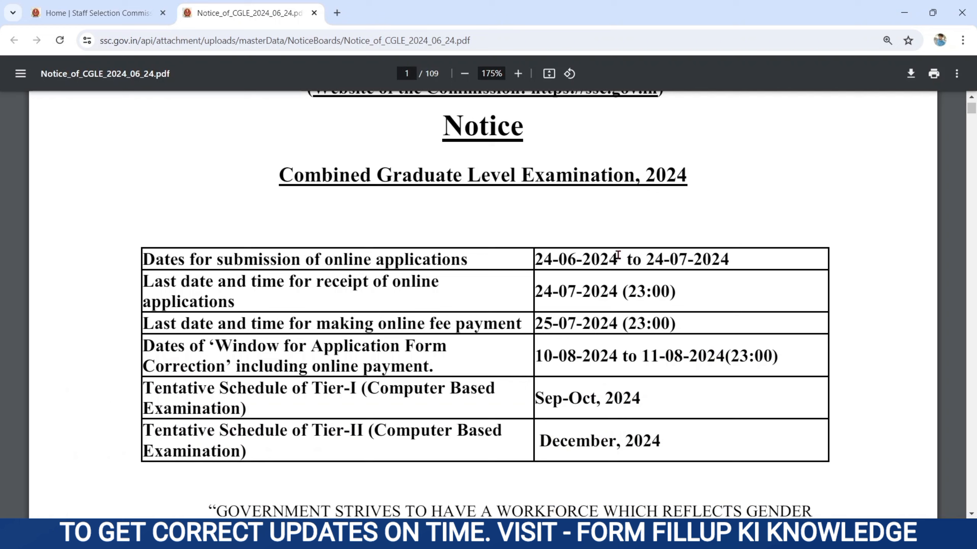
left_click_drag(535, 258, 725, 257)
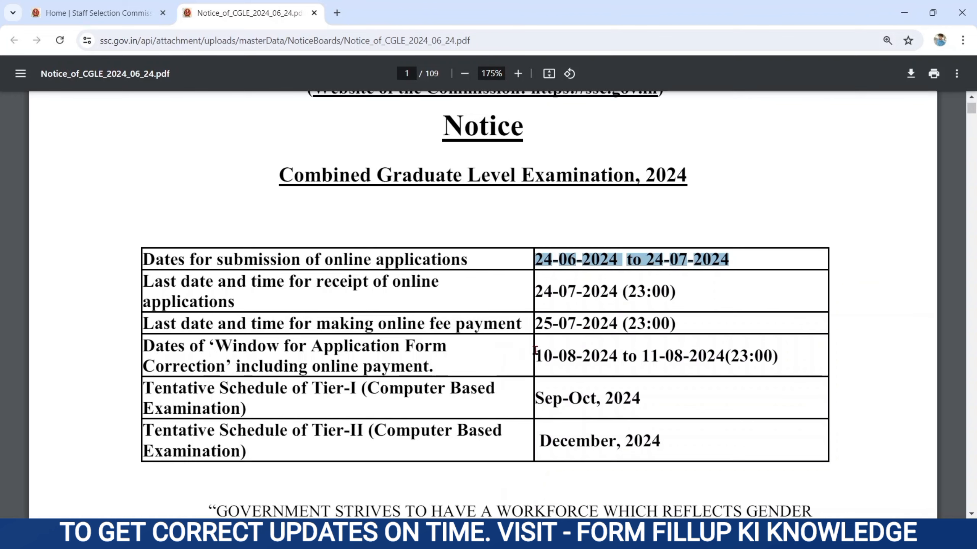
left_click_drag(534, 350, 734, 358)
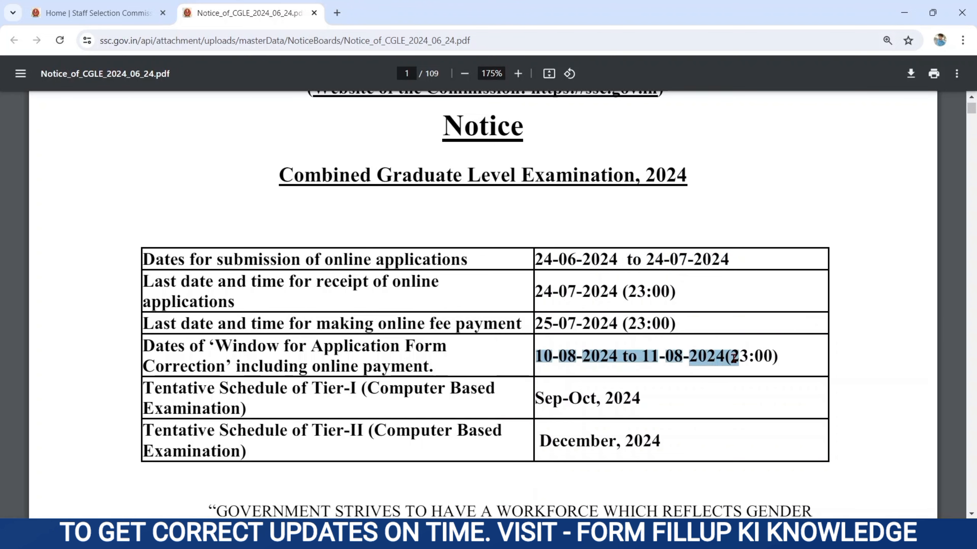
left_click(259, 390)
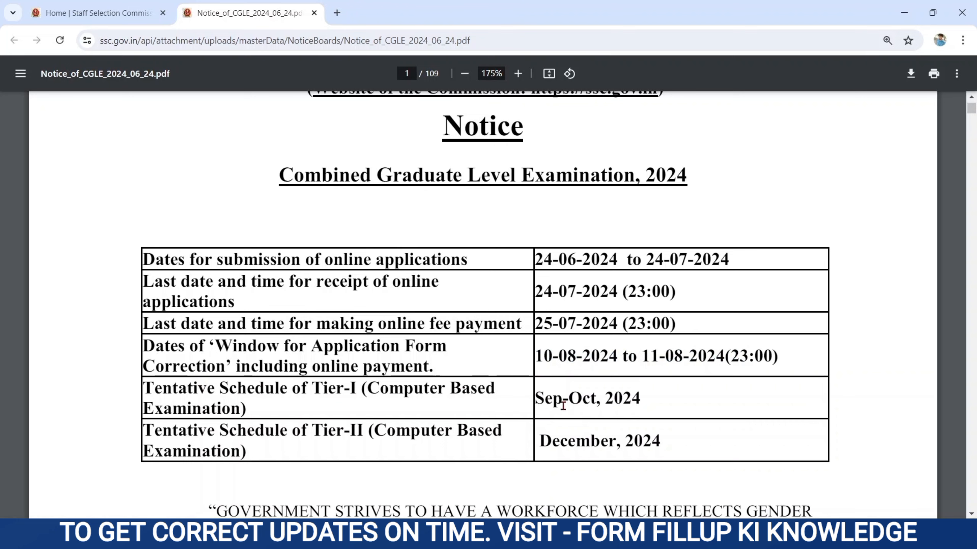
left_click_drag(536, 399, 638, 402)
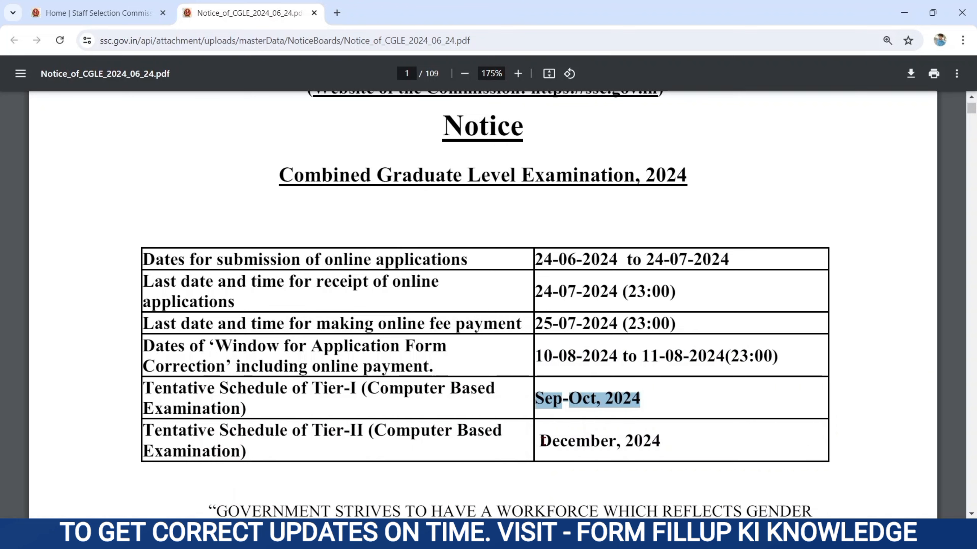
left_click_drag(539, 442, 665, 447)
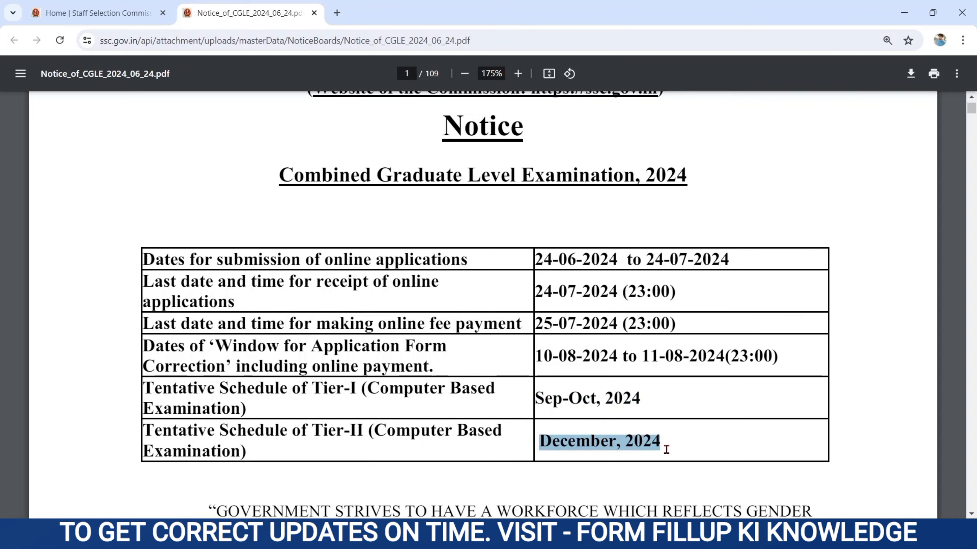
Return to the Staff Selection Commission homepage and look over the 2024 examination notice on the Notice Board.
left_click(96, 13)
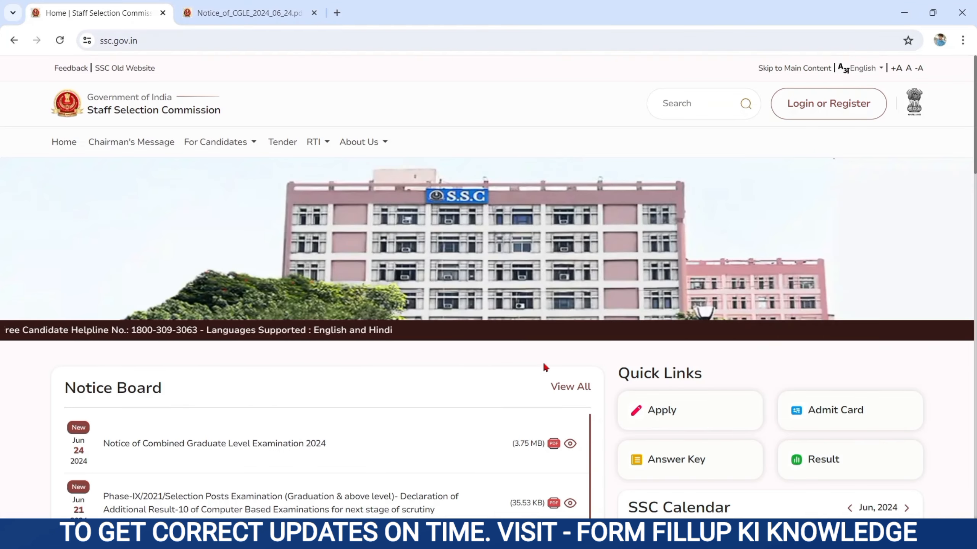
scroll(545, 368, "down", 5)
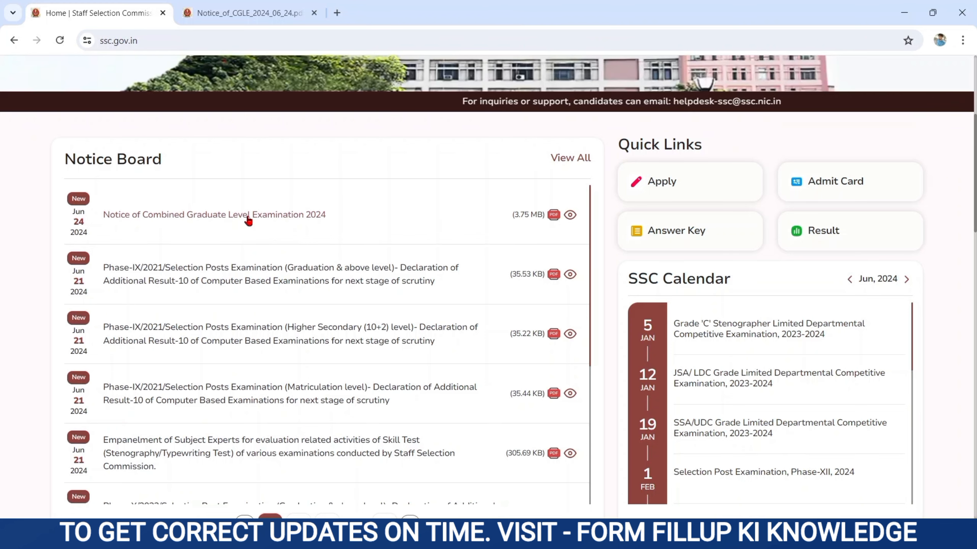
scroll(248, 221, "up", 6)
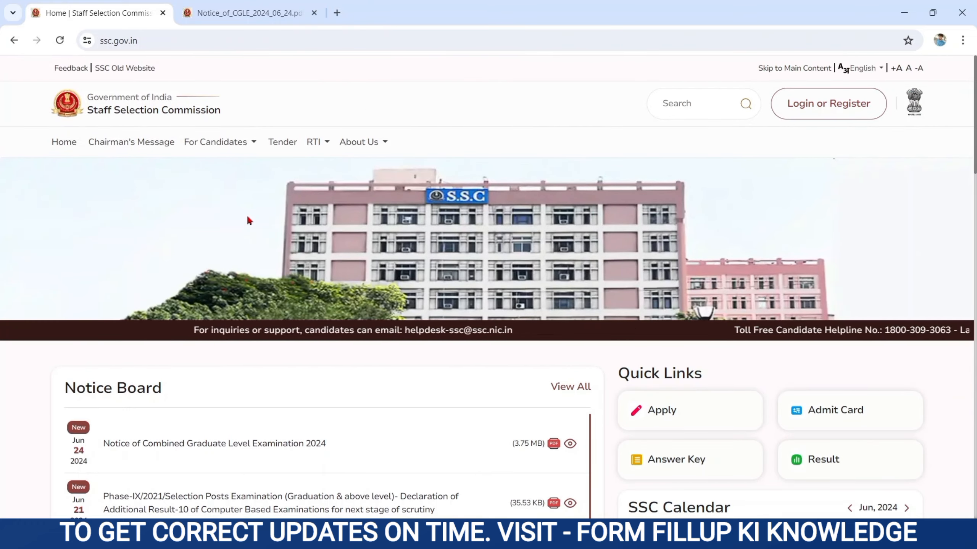
Open the candidate login form and go through its registration number, password and captcha fields.
left_click(834, 114)
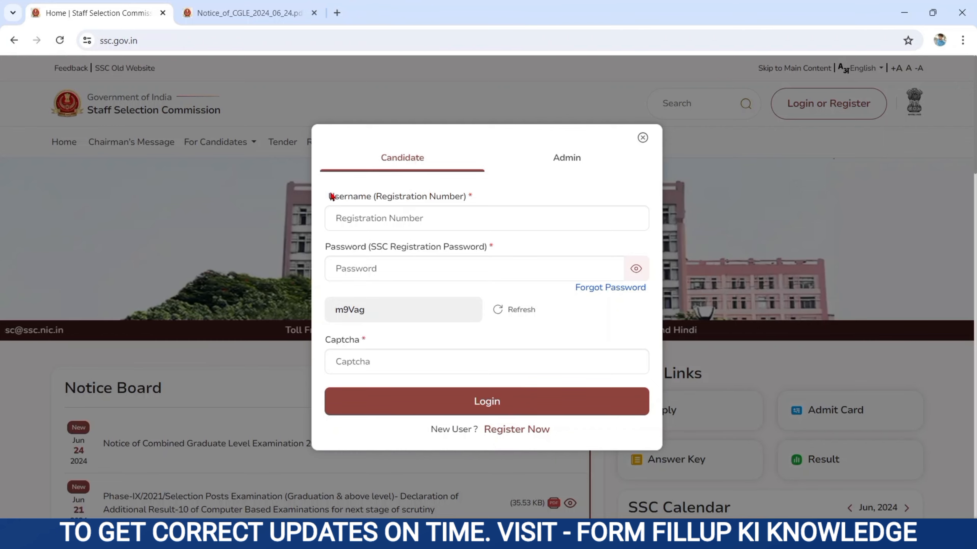
left_click_drag(328, 197, 444, 204)
left_click(391, 218)
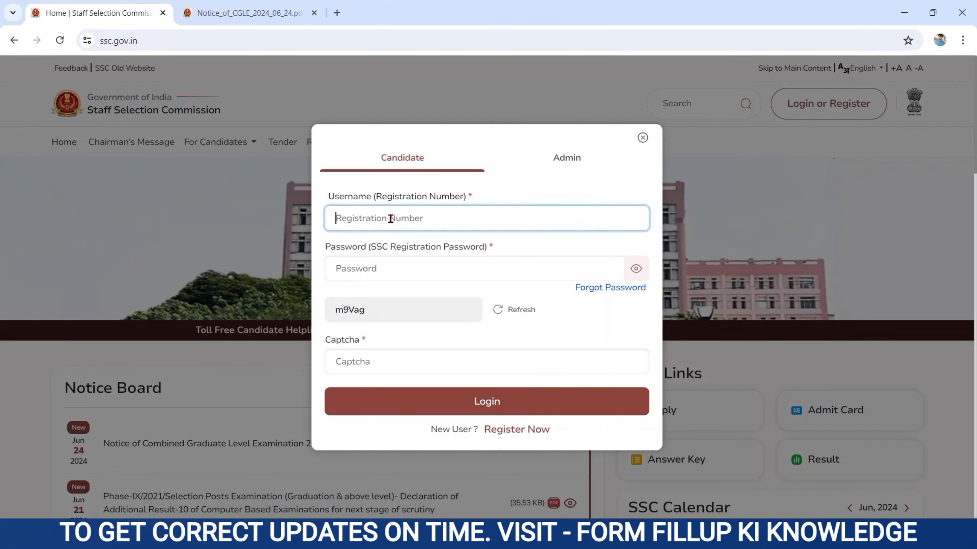
left_click_drag(331, 253, 436, 259)
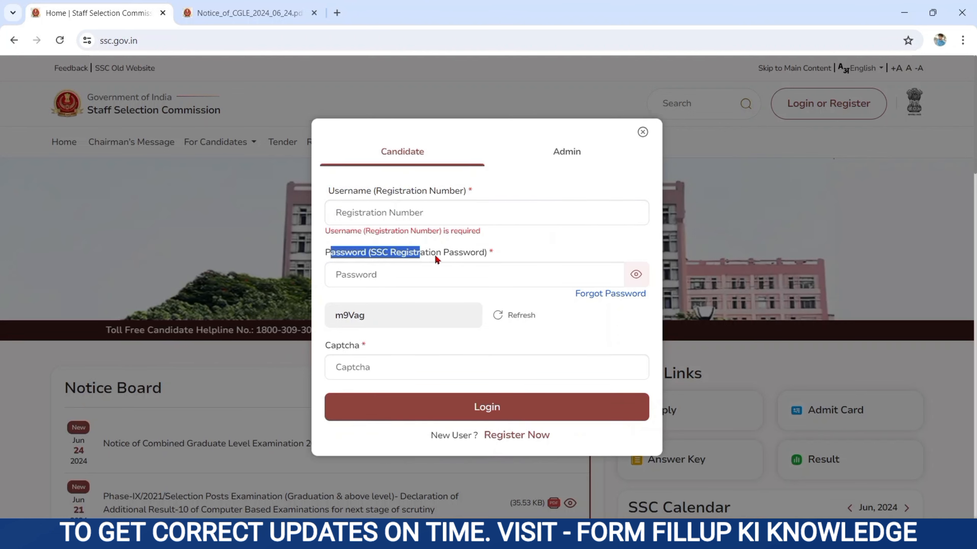
left_click(374, 274)
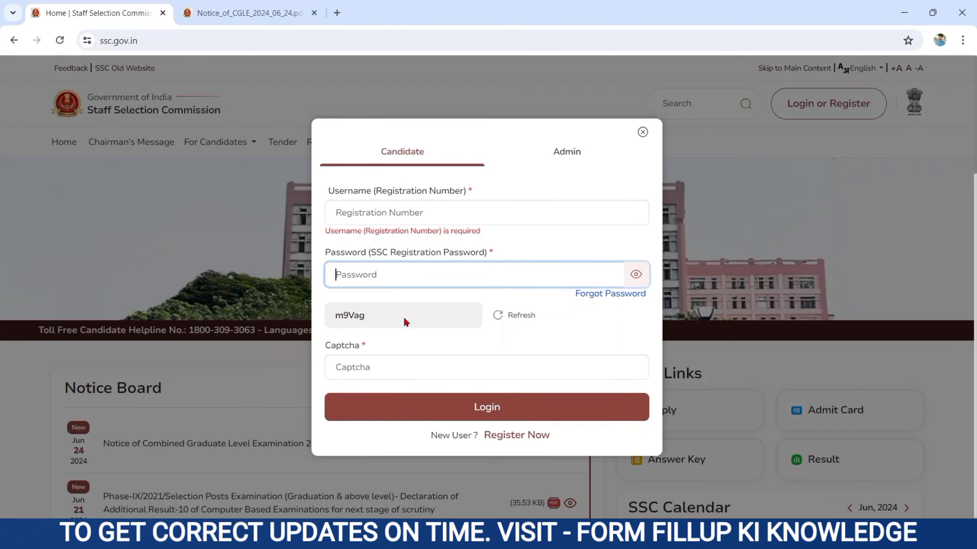
left_click(378, 368)
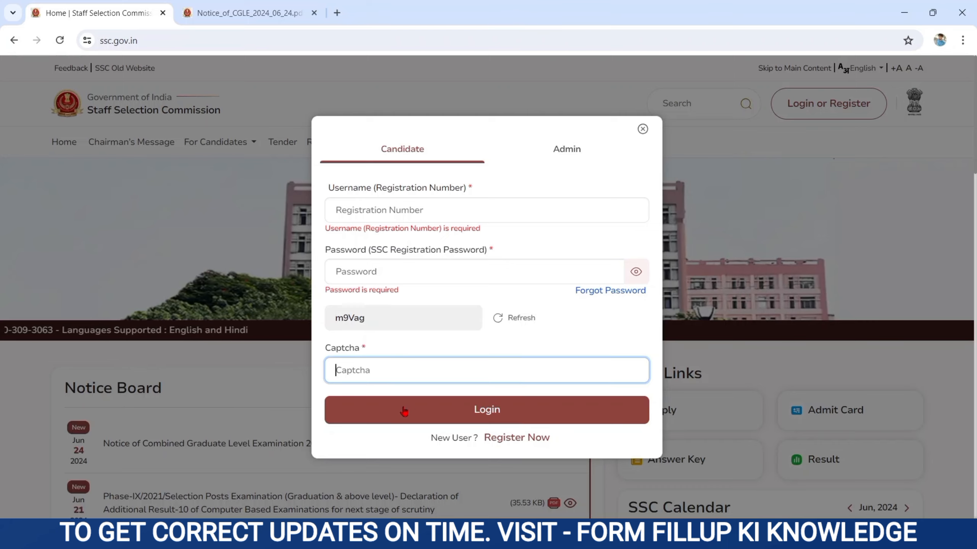
Start a new user registration and continue past the One Time Registration overview to the Personal Details form.
left_click(499, 439)
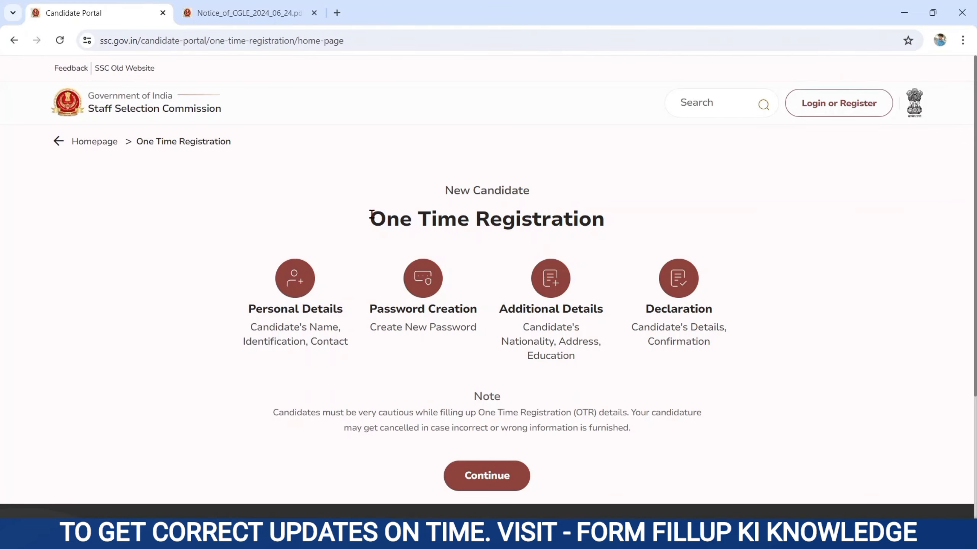
left_click_drag(371, 214, 611, 224)
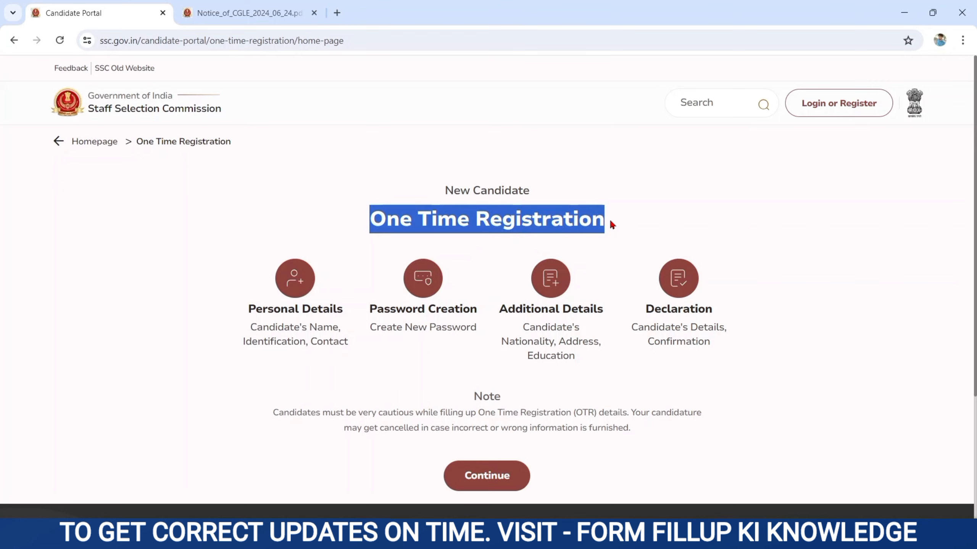
left_click_drag(371, 217, 605, 217)
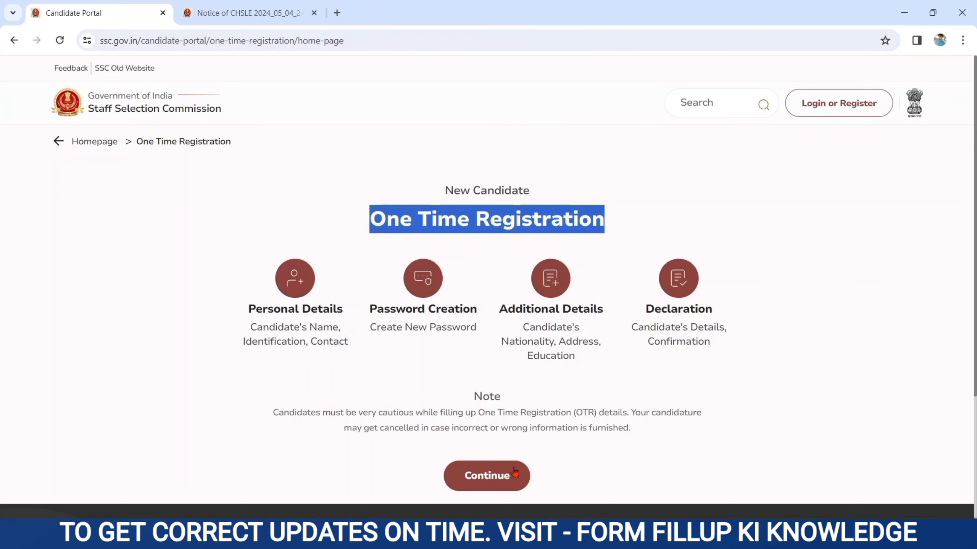
left_click(504, 478)
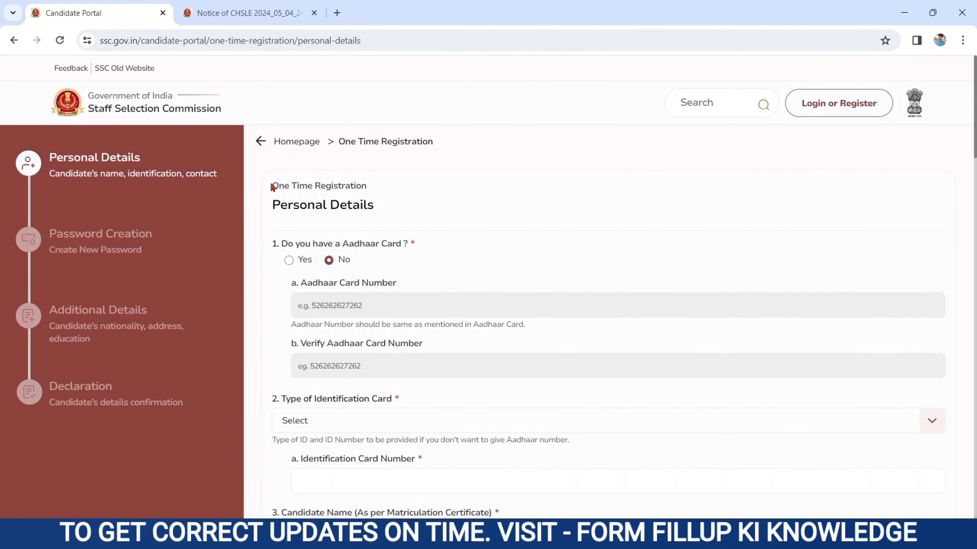
Answer Yes to having an Aadhaar card and go through the Aadhaar number and verification fields.
left_click_drag(273, 187, 378, 199)
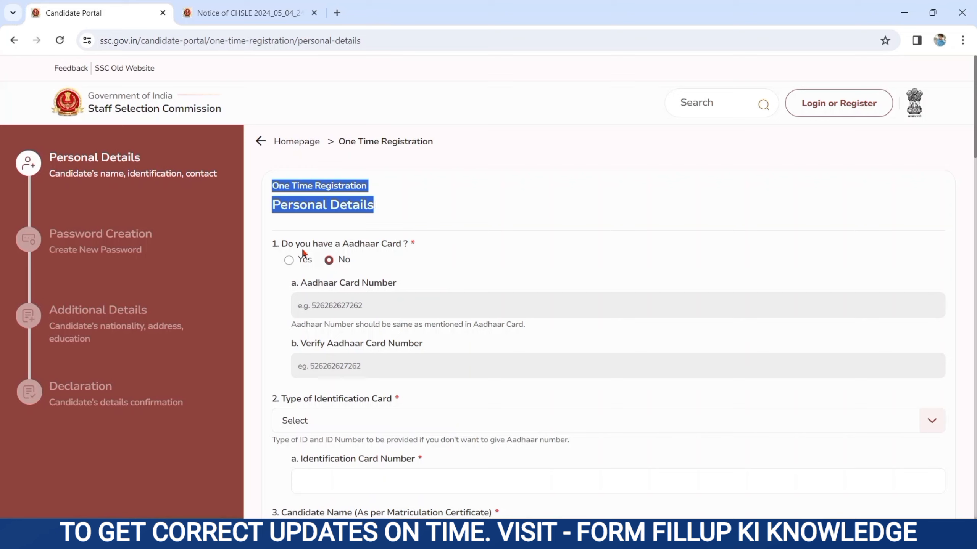
left_click_drag(273, 243, 413, 243)
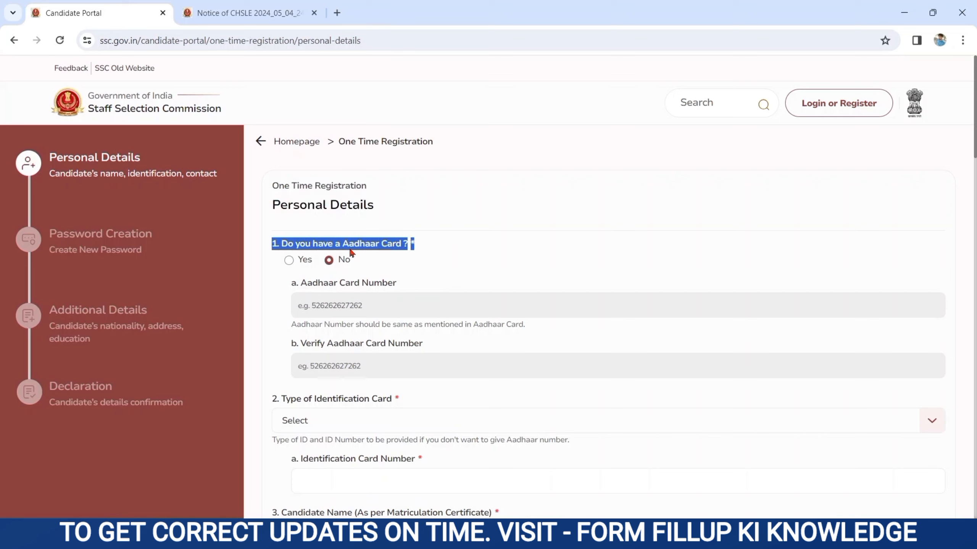
left_click(289, 261)
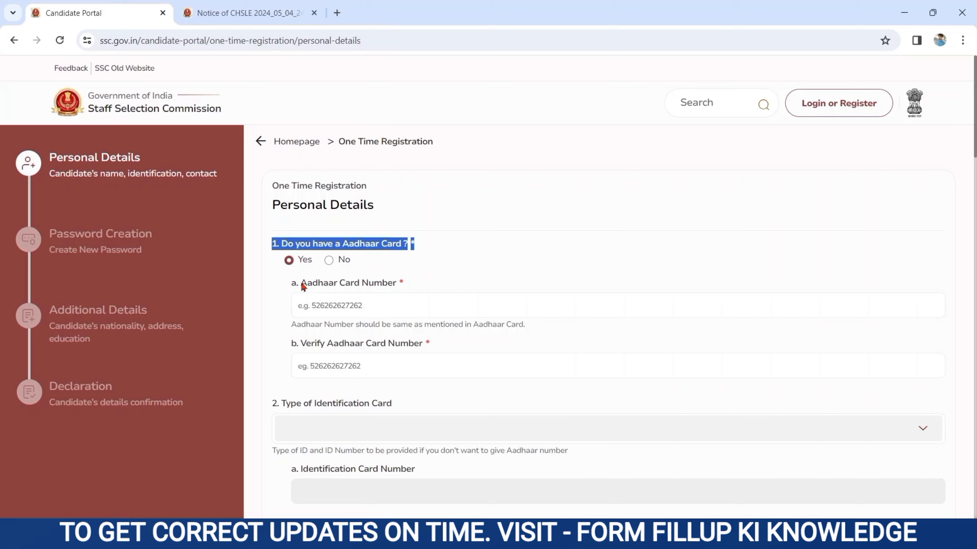
left_click_drag(303, 286, 356, 292)
left_click(346, 302)
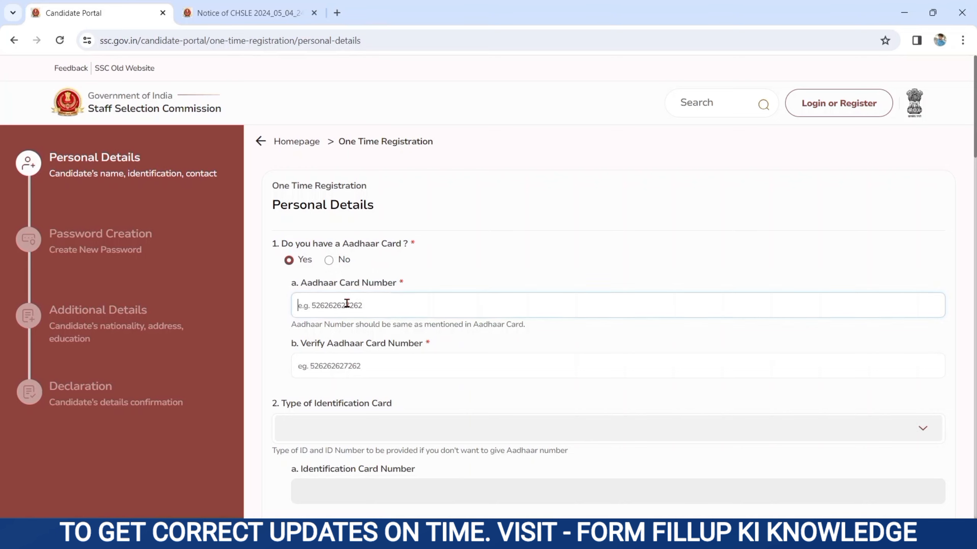
left_click_drag(303, 347, 429, 345)
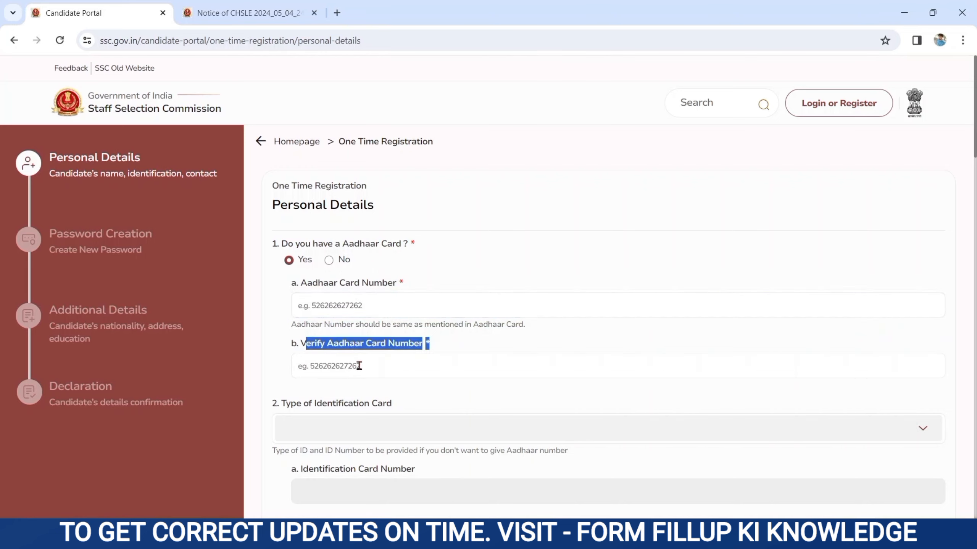
left_click(359, 366)
left_click(279, 385)
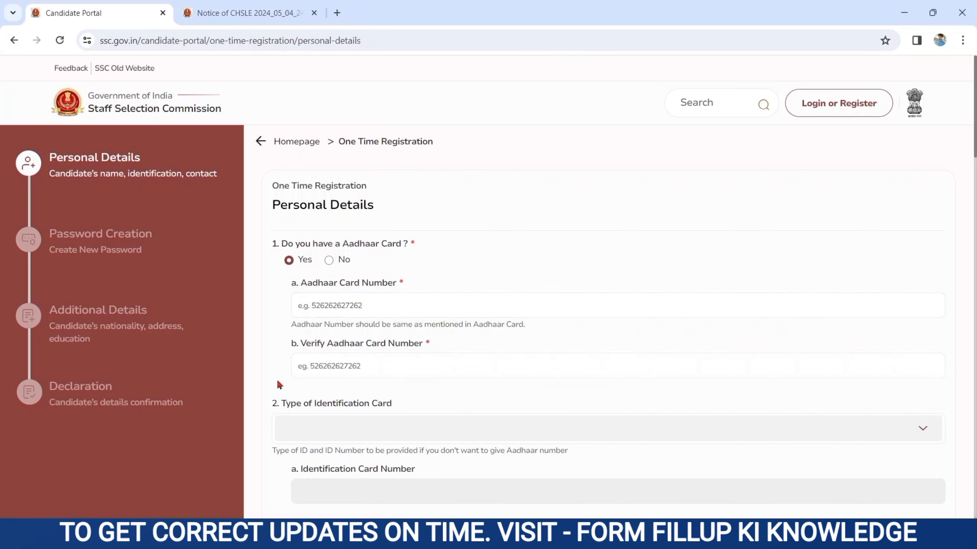
Examine the identification card types offered when the Aadhaar answer is No, and set the answer back to Yes.
scroll(279, 385, "down", 5)
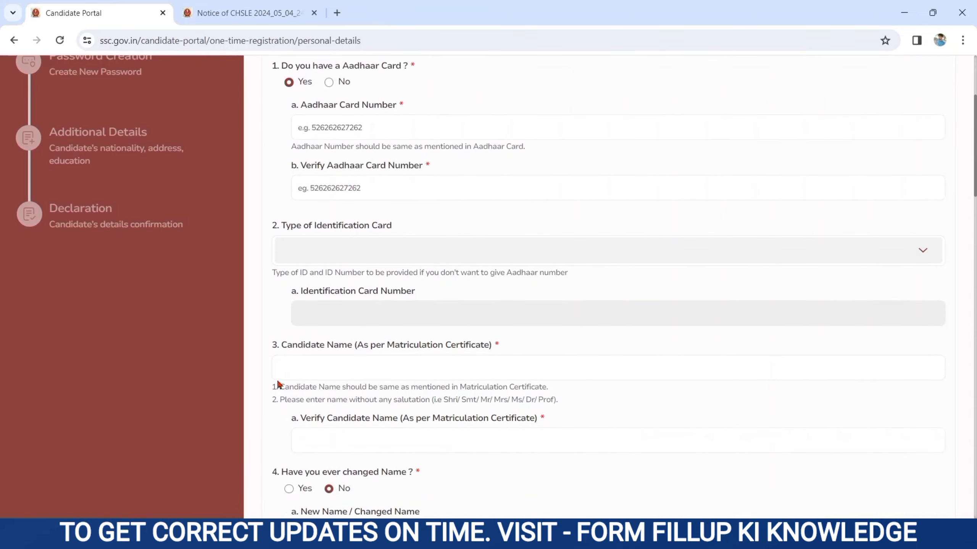
left_click(329, 83)
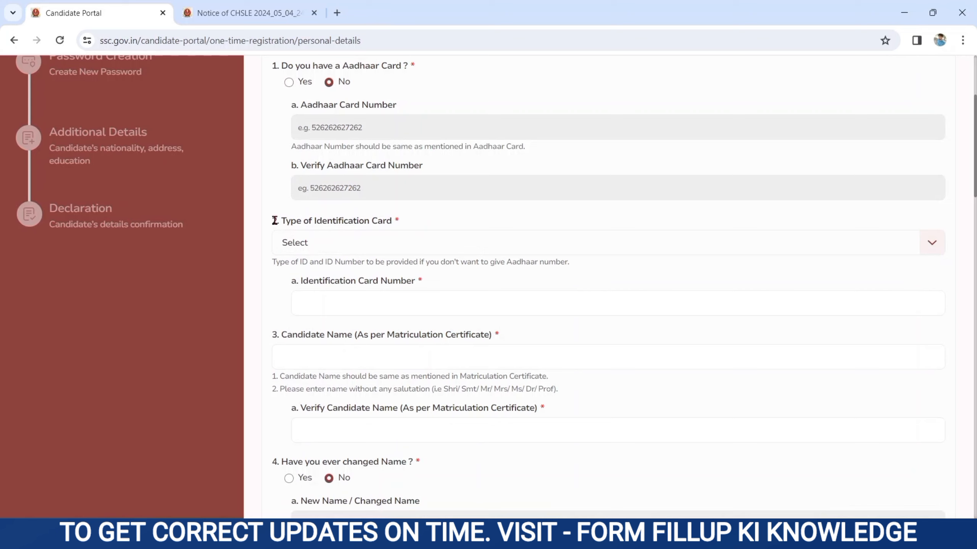
left_click_drag(279, 217, 393, 230)
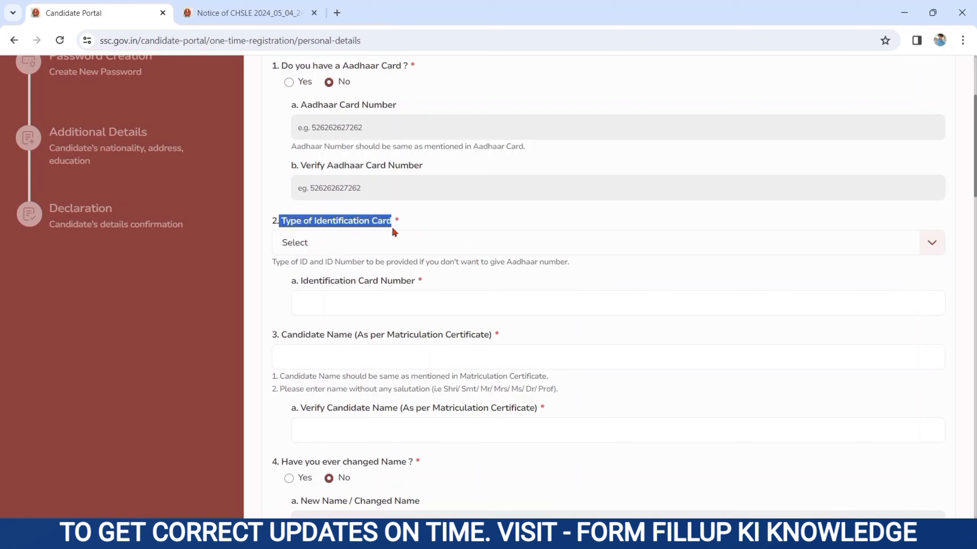
left_click(334, 243)
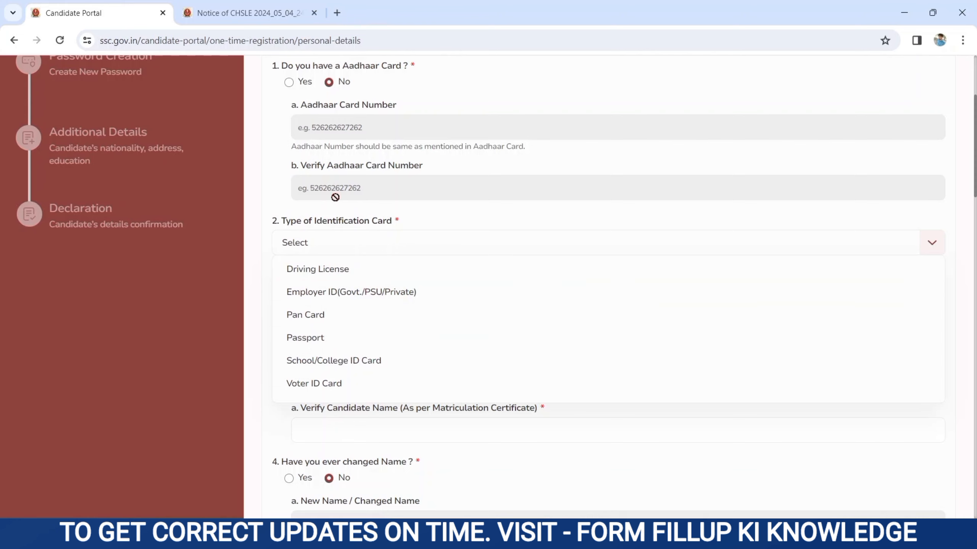
left_click(289, 83)
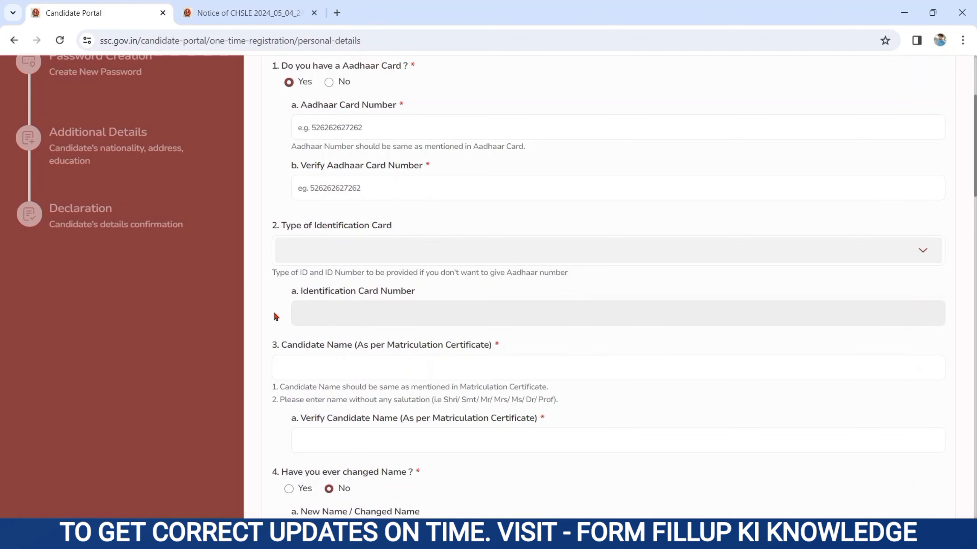
Examine the candidate name field and its verification field, both as per the matriculation certificate.
scroll(275, 316, "down", 4)
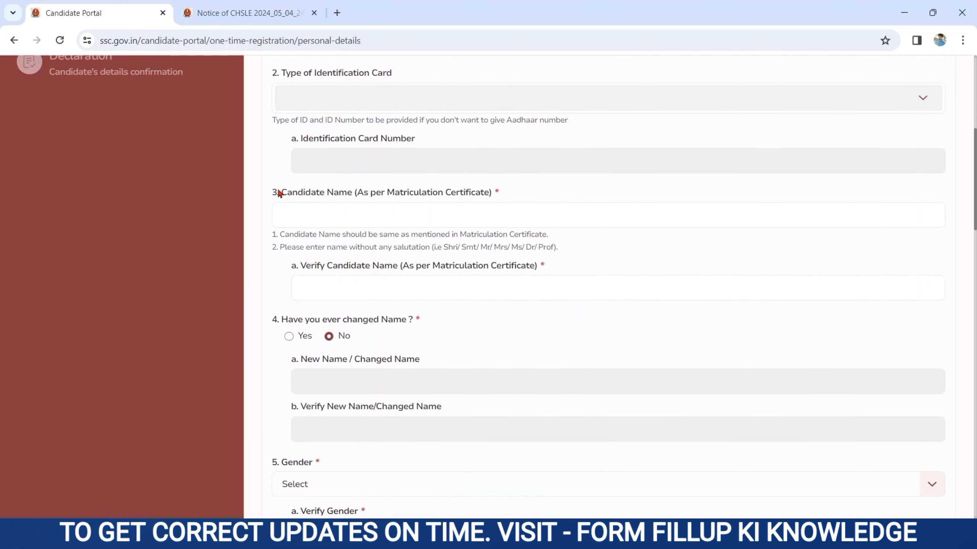
left_click_drag(272, 192, 481, 194)
left_click(394, 214)
left_click_drag(296, 269, 397, 277)
left_click(356, 287)
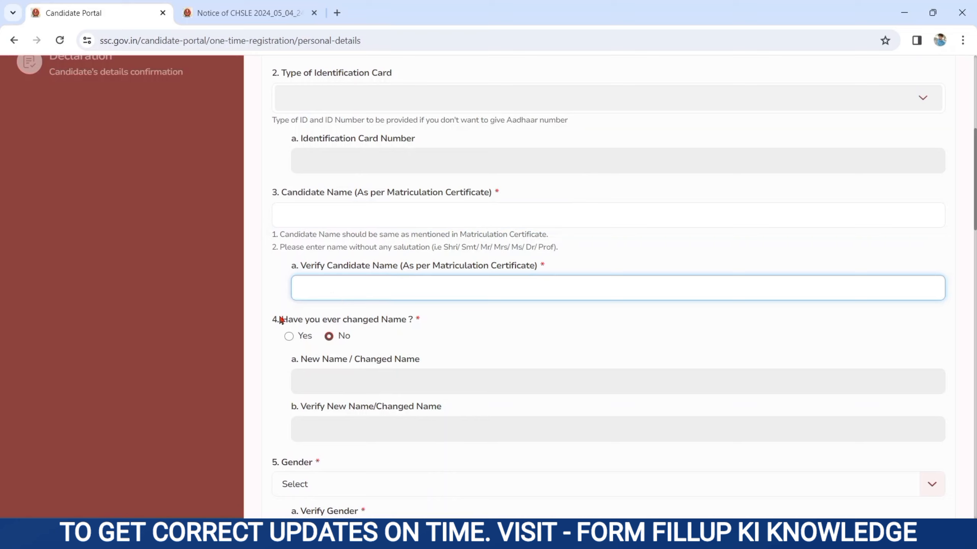
Examine the new name and verification fields enabled by answering Yes to having changed name, and set the answer back to No.
left_click_drag(272, 321, 407, 323)
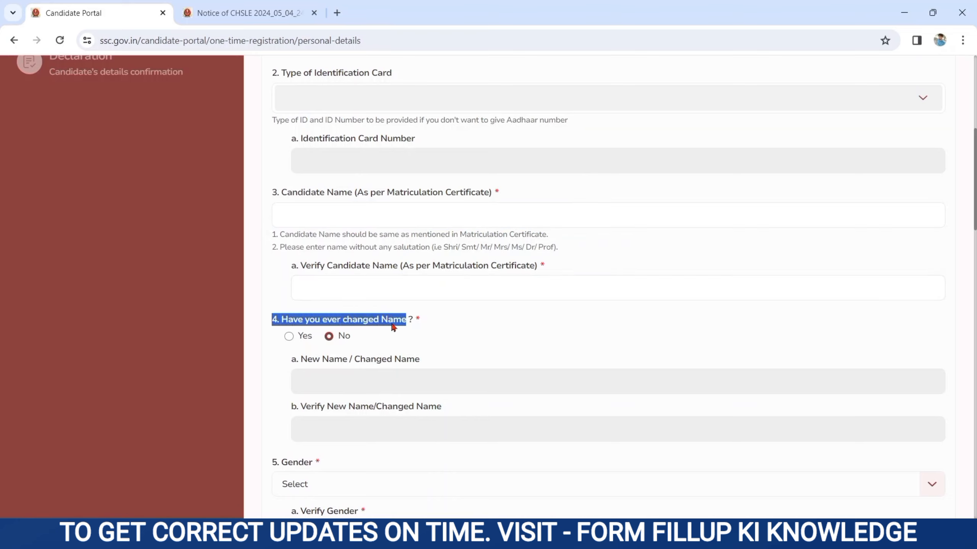
left_click(289, 336)
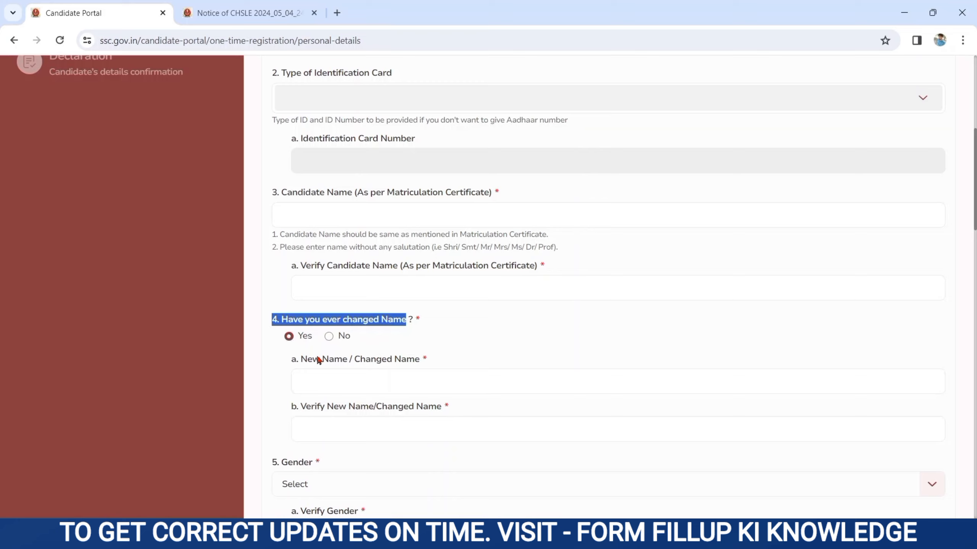
left_click_drag(293, 364, 389, 370)
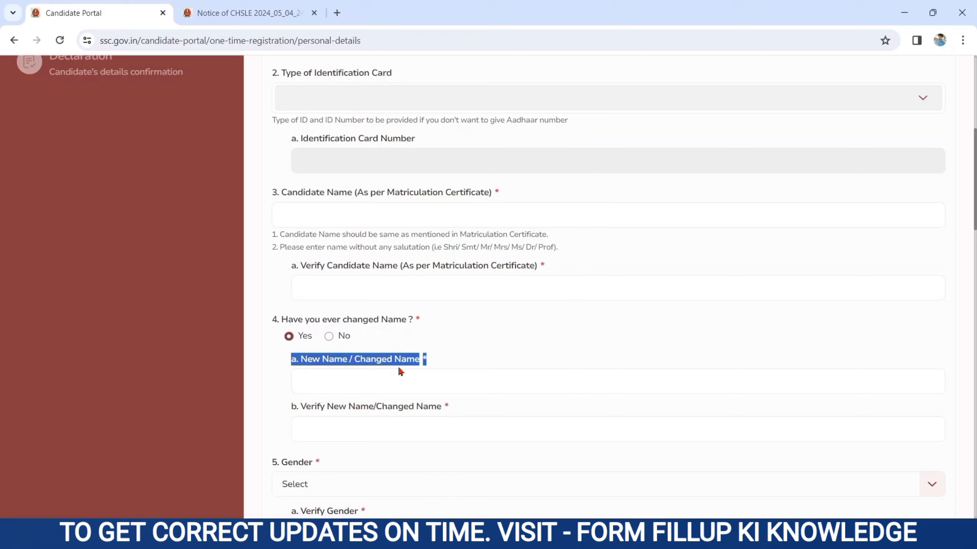
left_click(364, 379)
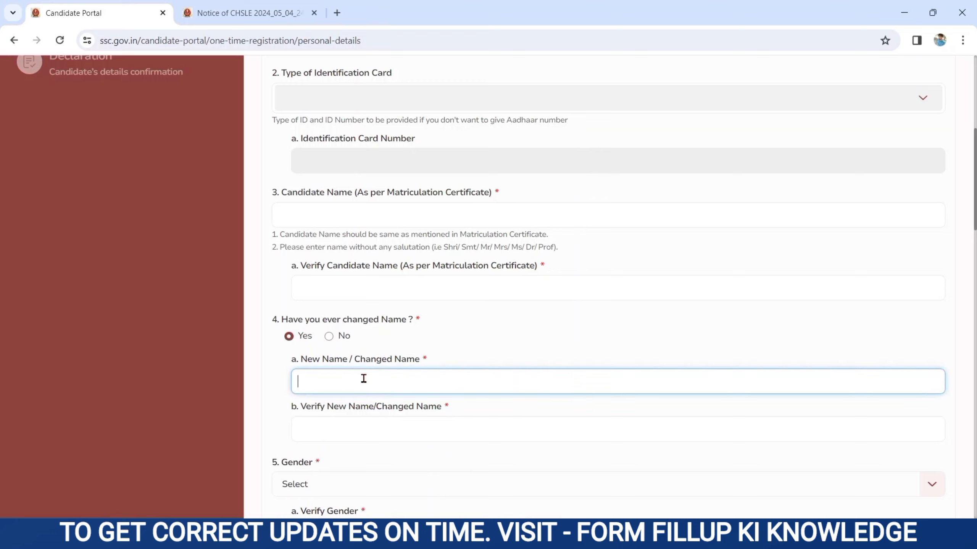
left_click(329, 337)
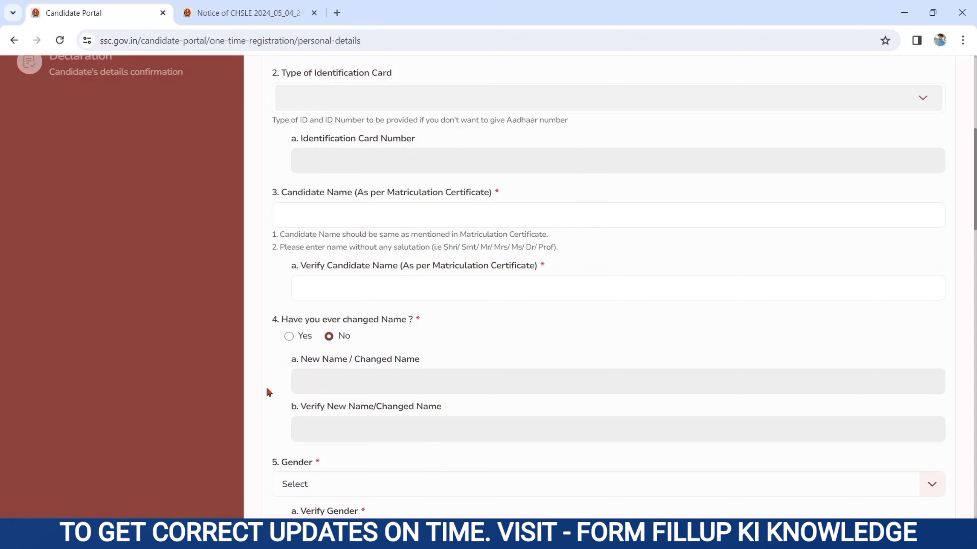
key("Down")
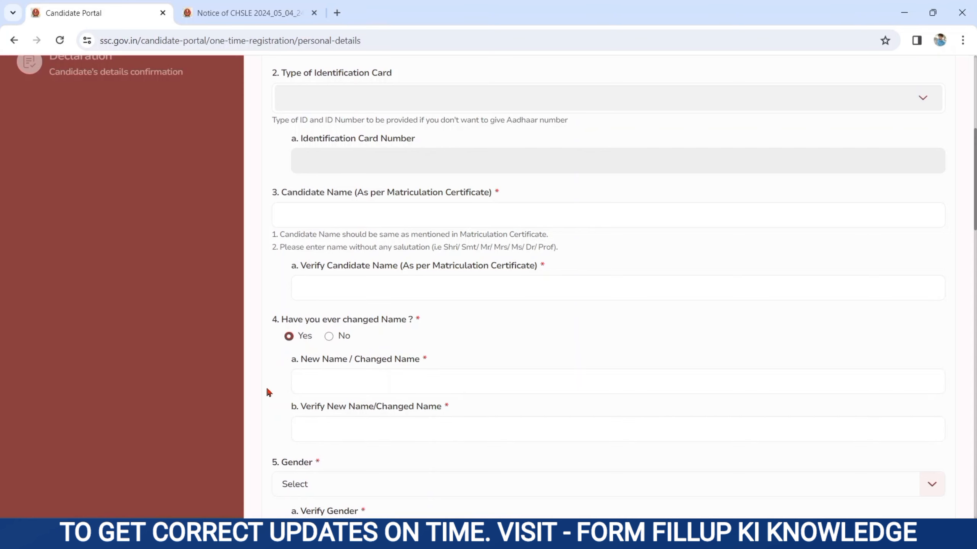
Set both Gender and Verify Gender to Male.
scroll(316, 370, "down", 10)
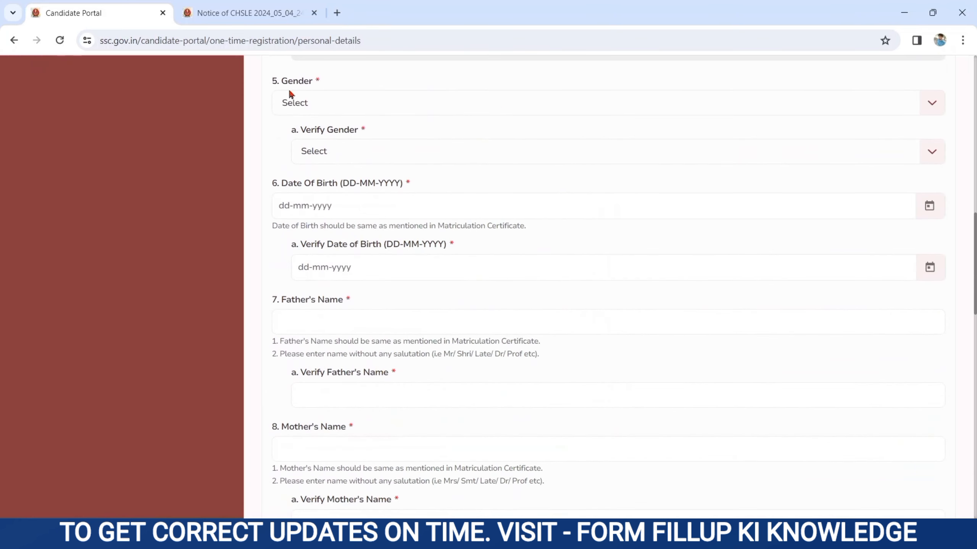
left_click_drag(279, 79, 311, 95)
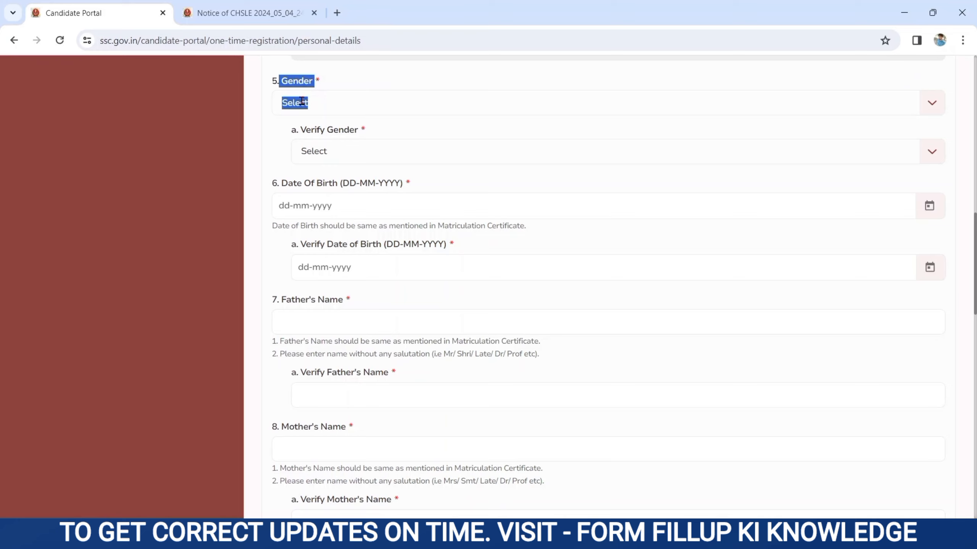
left_click(302, 101)
left_click(300, 152)
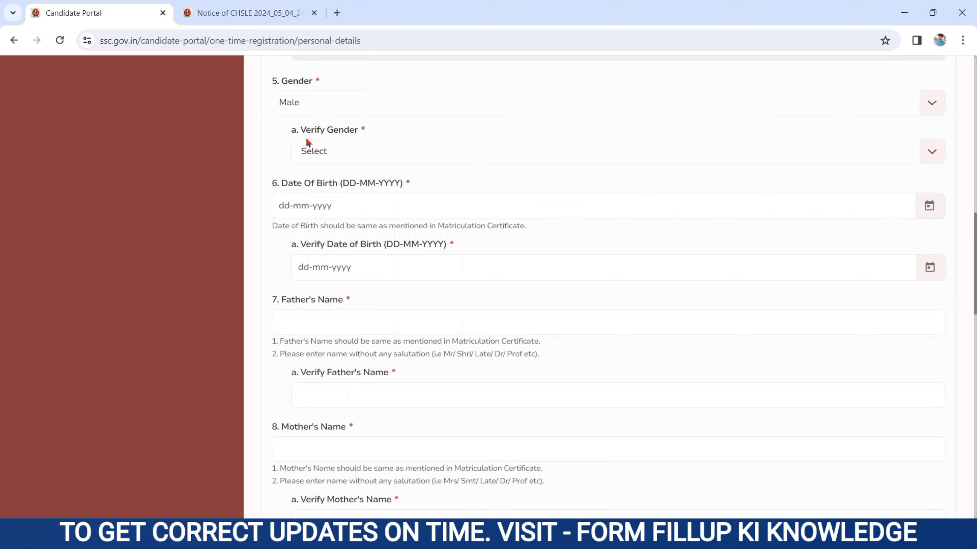
left_click(308, 146)
left_click(312, 200)
Examine the date of birth field and its verification field, both in DD-MM-YYYY format.
left_click_drag(279, 179, 375, 198)
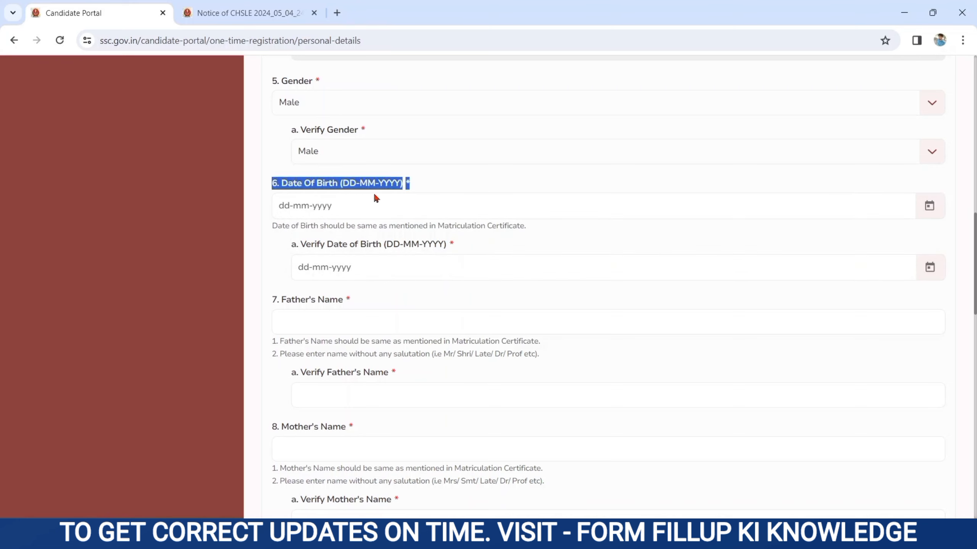
left_click(334, 203)
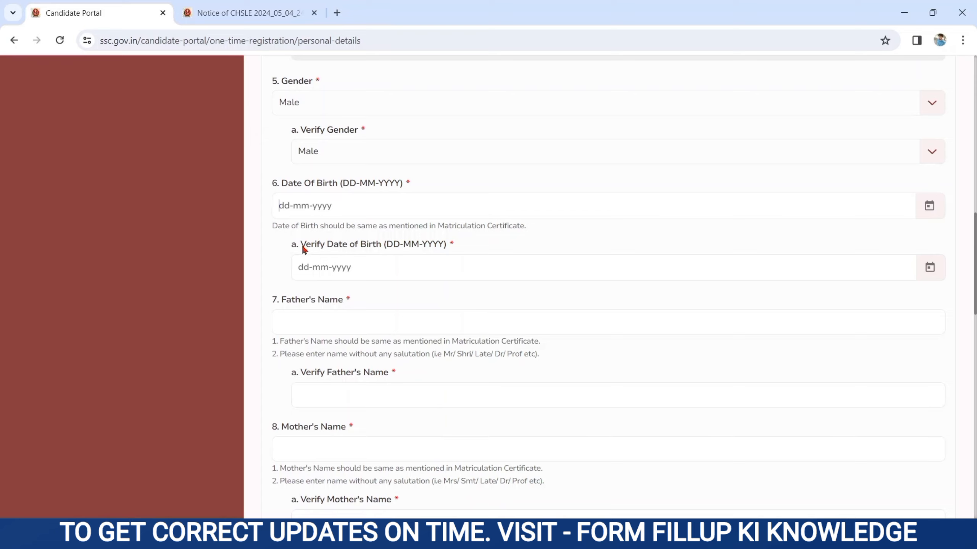
left_click_drag(295, 246, 435, 252)
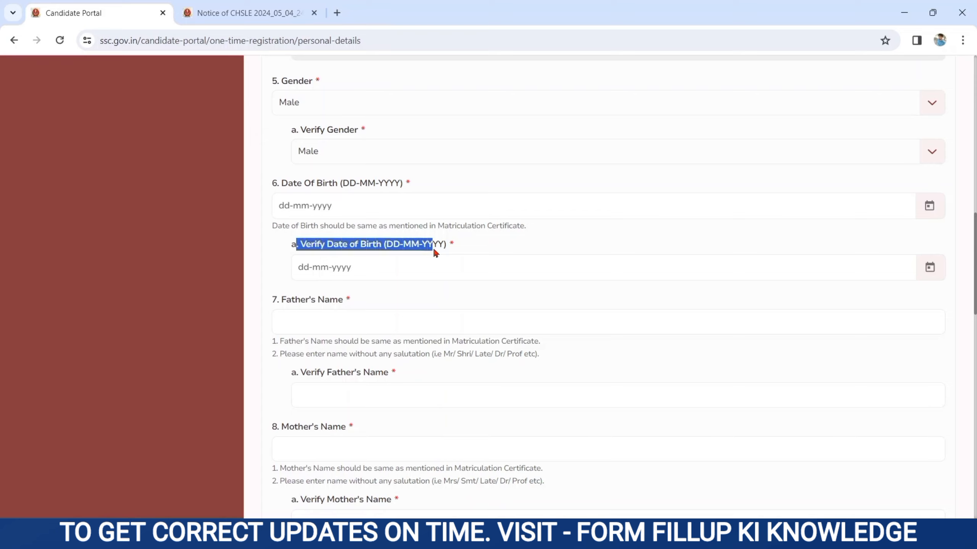
left_click(360, 280)
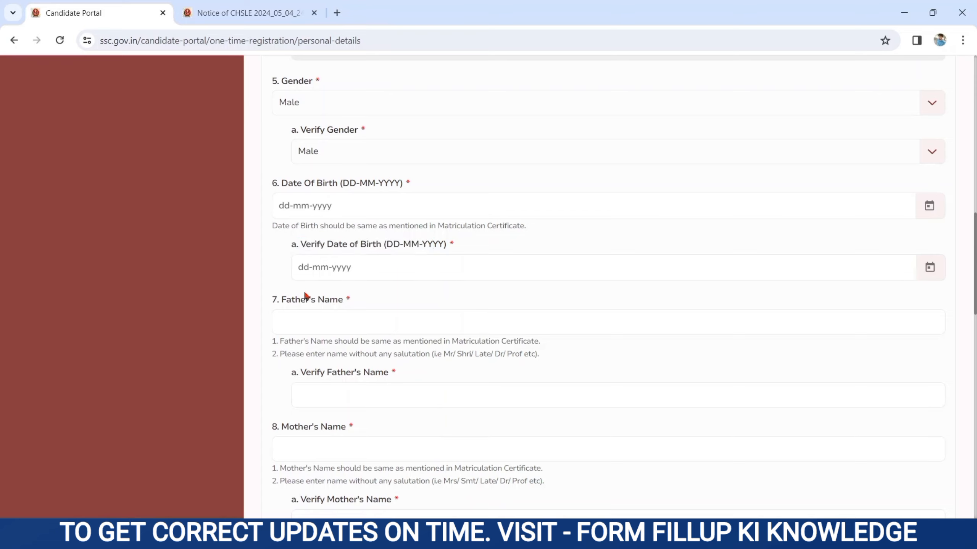
Examine the father's name field and its verification field.
left_click_drag(273, 303, 344, 303)
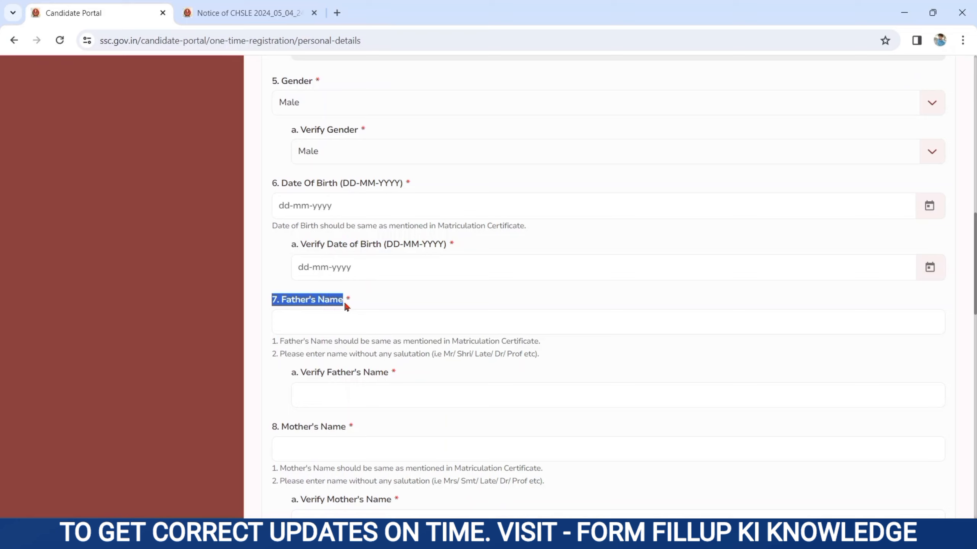
left_click(285, 321)
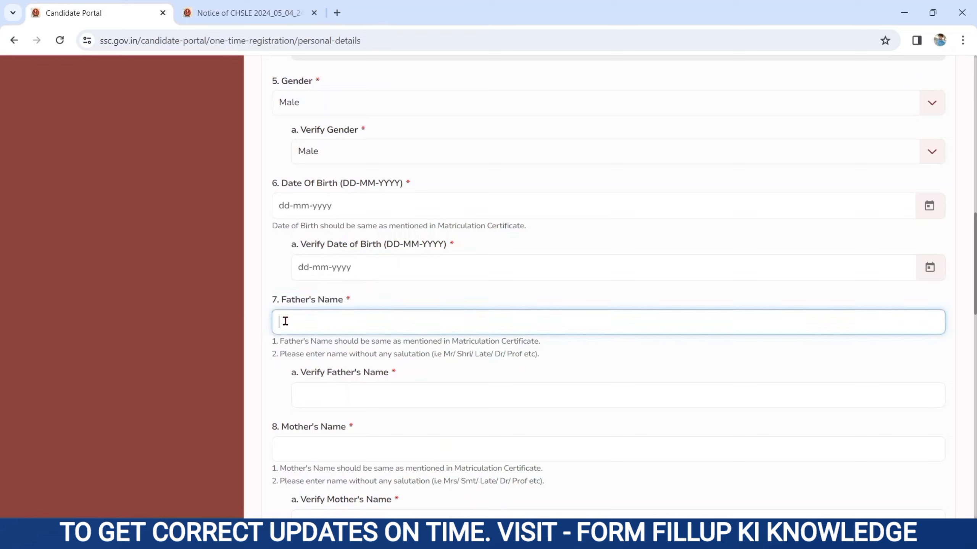
left_click_drag(290, 376, 390, 379)
left_click(341, 398)
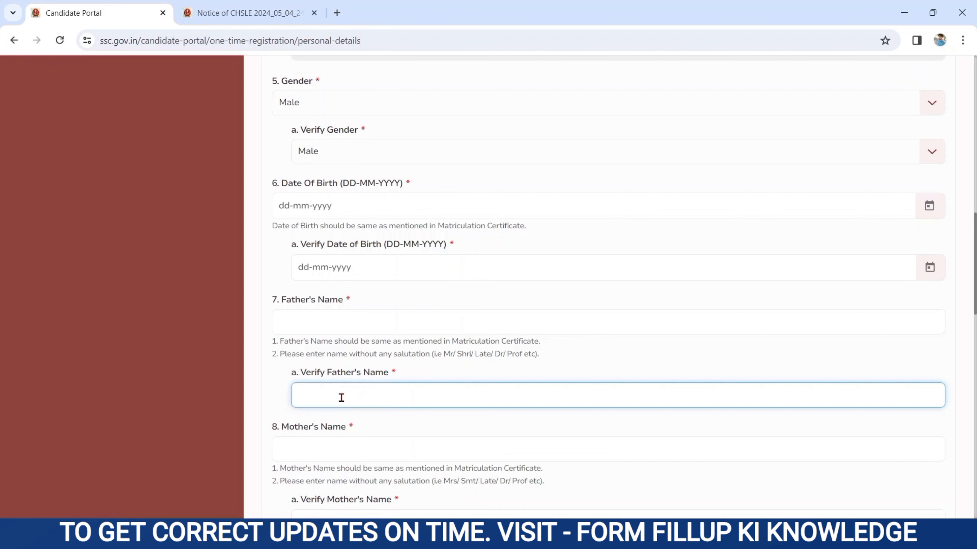
Examine the mother's name field and its verification field.
scroll(244, 419, "down", 8)
left_click_drag(273, 96, 364, 108)
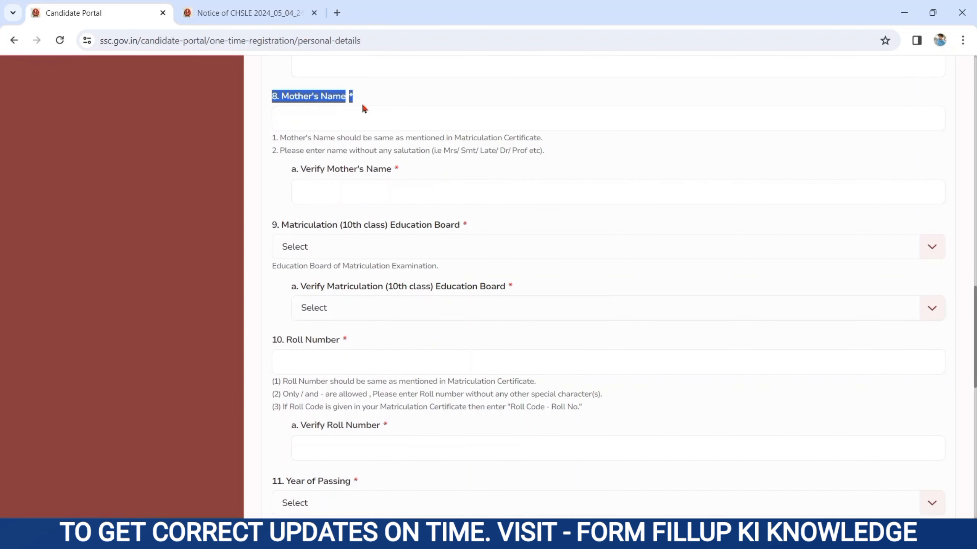
left_click(306, 114)
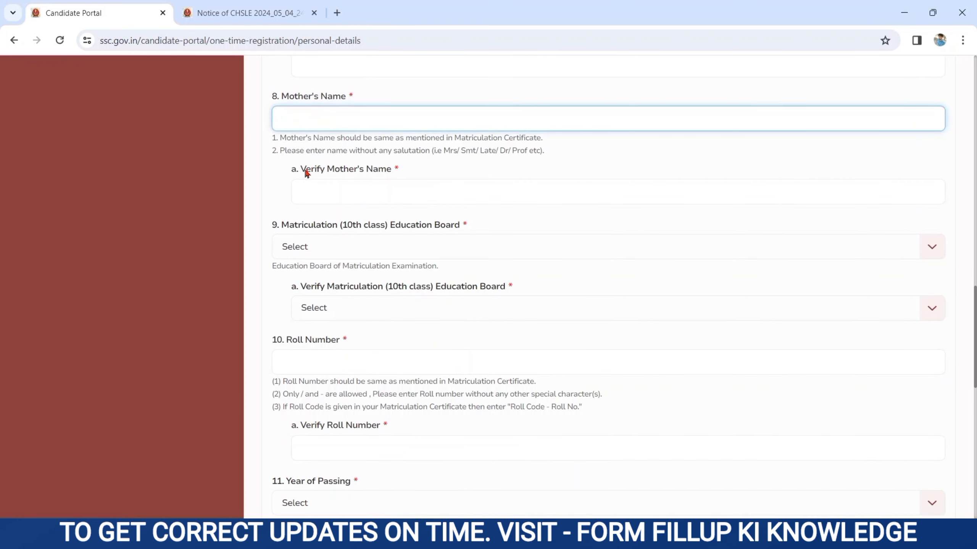
left_click_drag(290, 170, 398, 177)
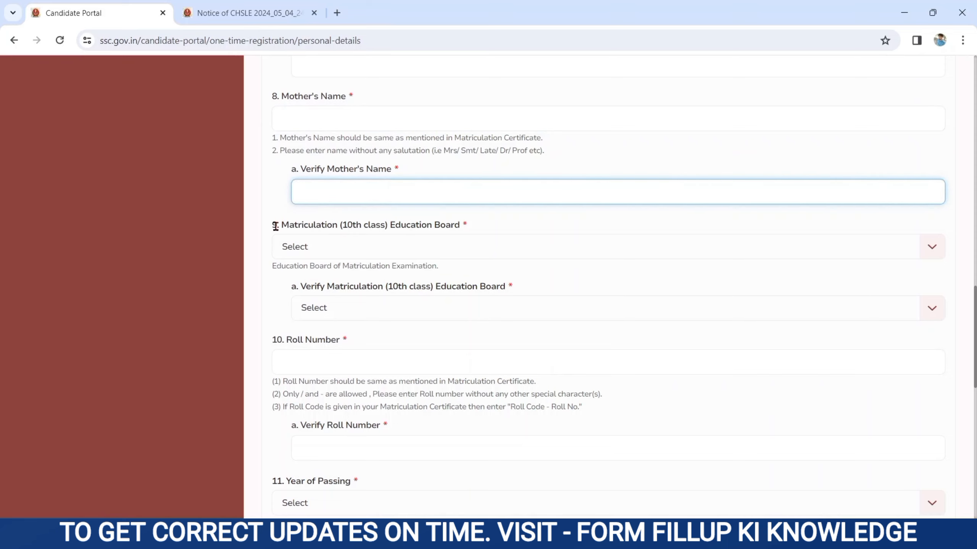
Examine the education boards offered for Matriculation (10th class) and for its verification, leaving both lists without a choice.
left_click_drag(276, 227, 456, 227)
left_click(372, 244)
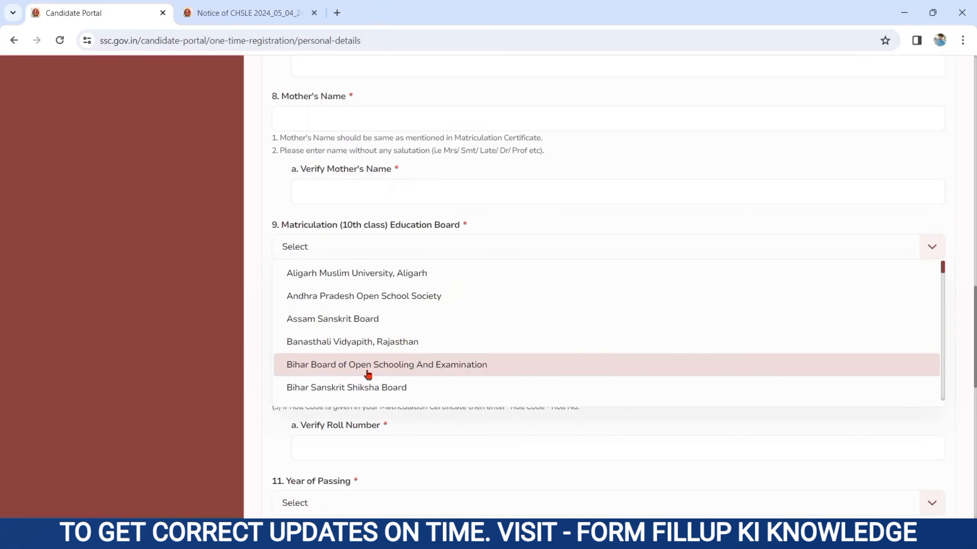
left_click(388, 453)
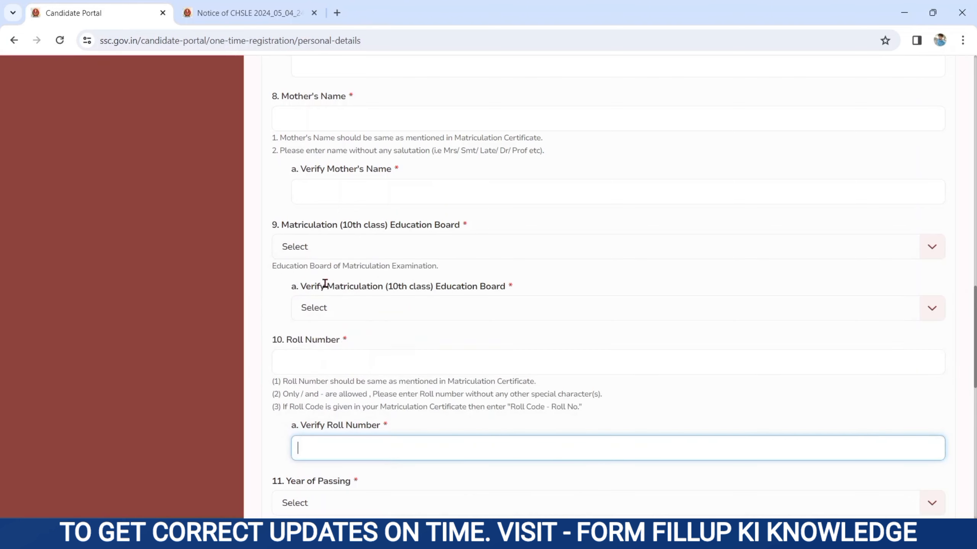
left_click_drag(299, 289, 442, 308)
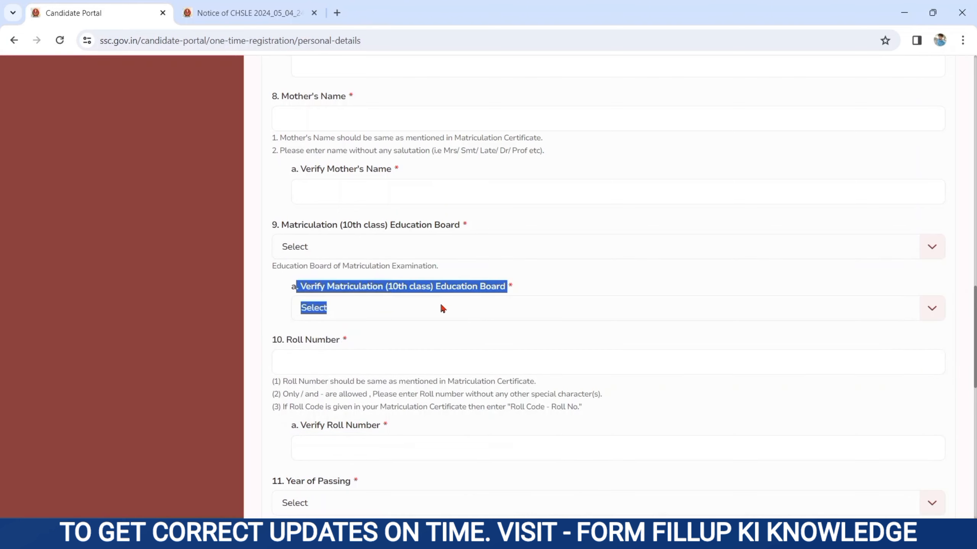
left_click(349, 303)
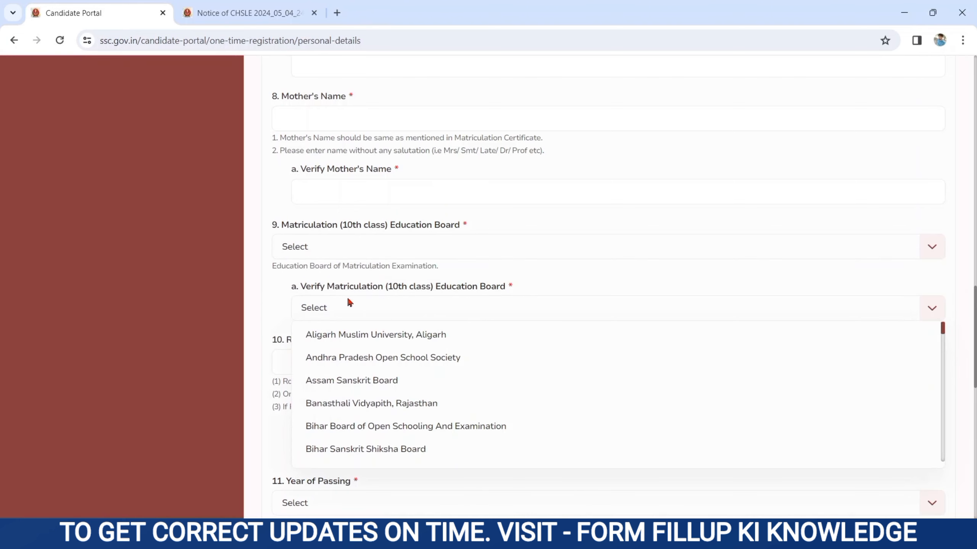
left_click(273, 306)
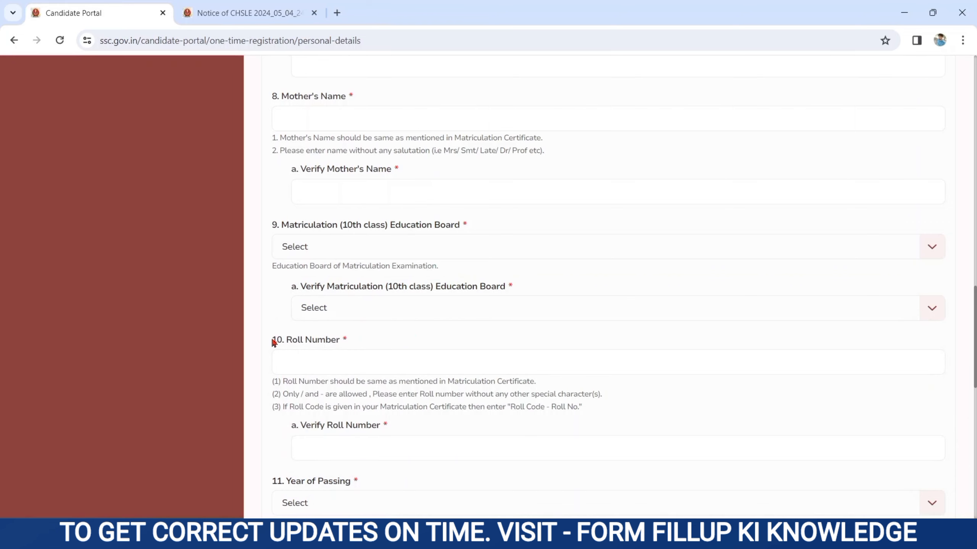
Examine the matriculation roll number field and its verification field.
left_click_drag(273, 341, 340, 346)
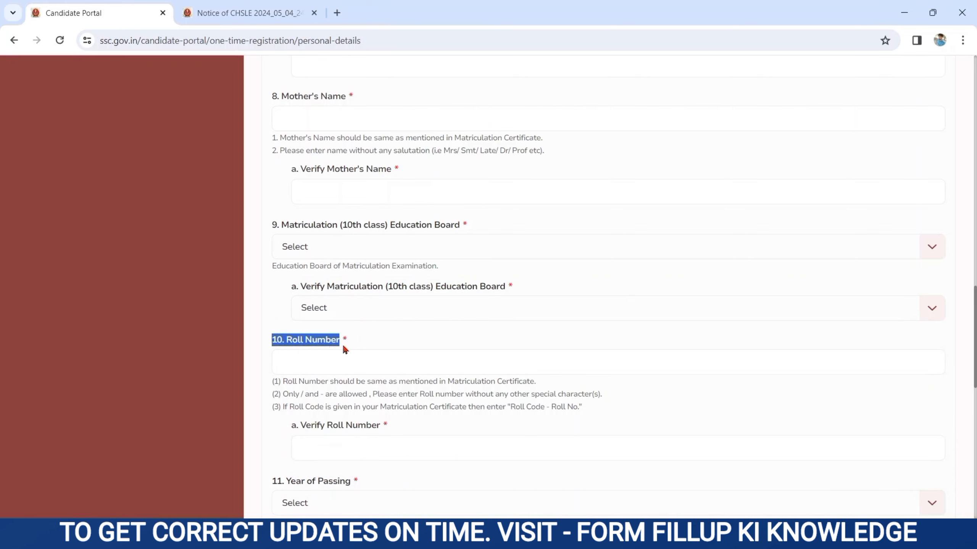
left_click(301, 357)
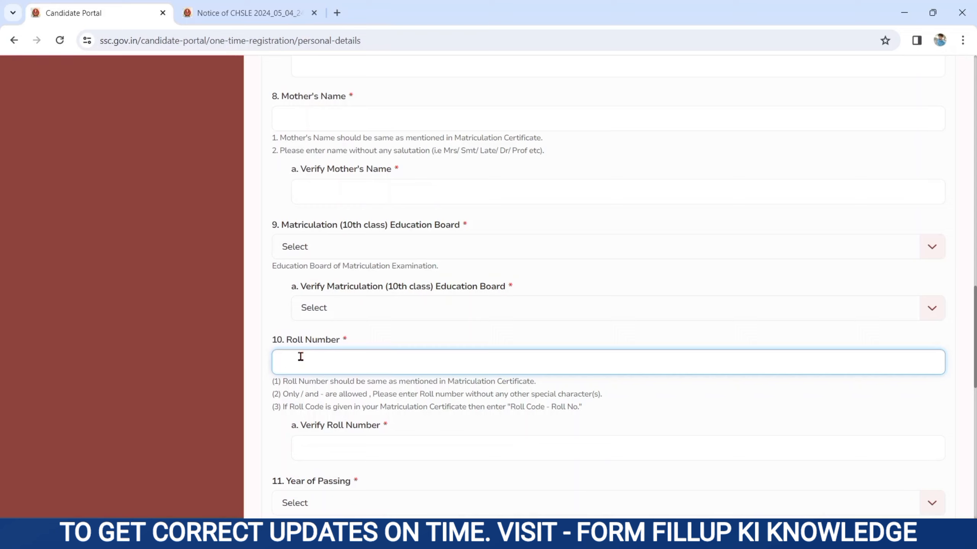
left_click_drag(295, 428, 382, 429)
left_click(346, 443)
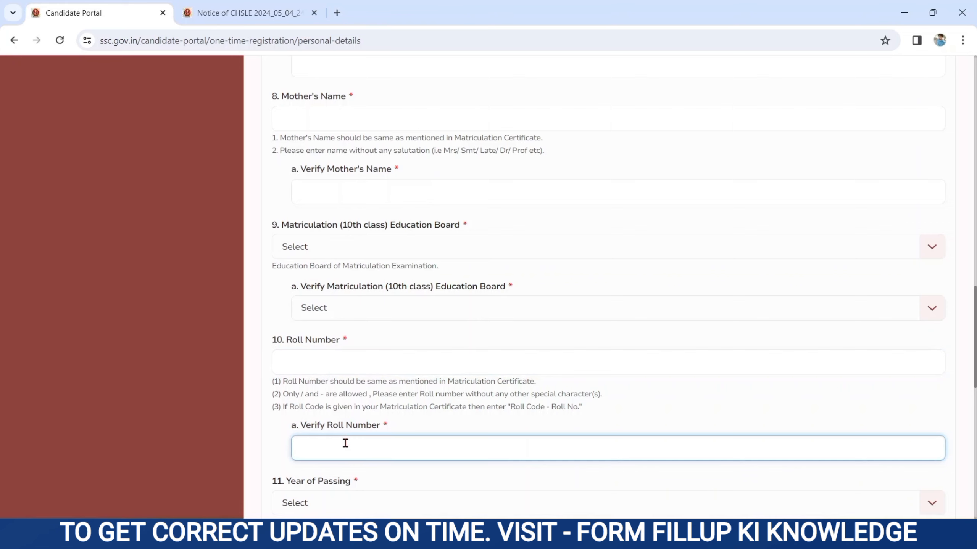
Examine the years offered for Year of Passing and Verify Year of Passing, leaving both lists without a choice.
scroll(272, 100, "down", 7)
left_click_drag(272, 99, 382, 103)
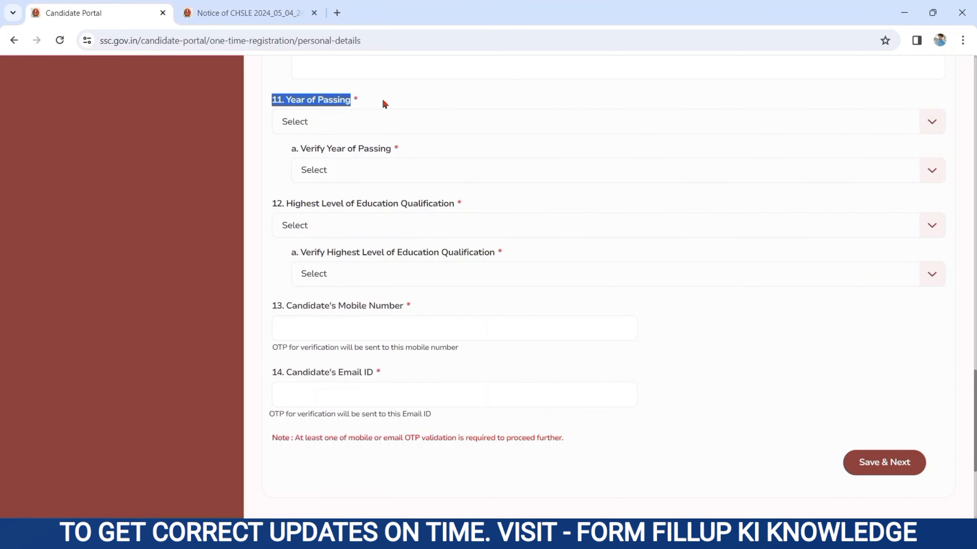
left_click(296, 124)
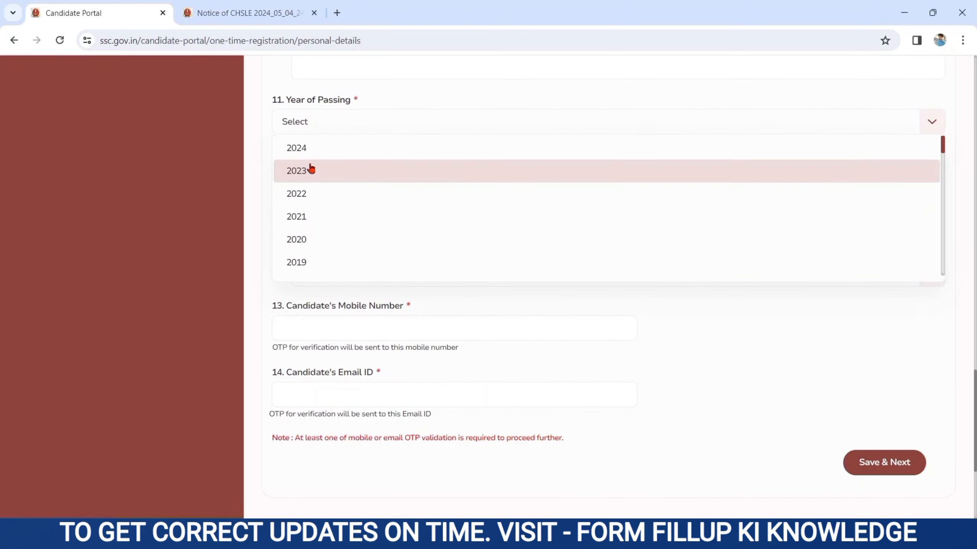
left_click(258, 146)
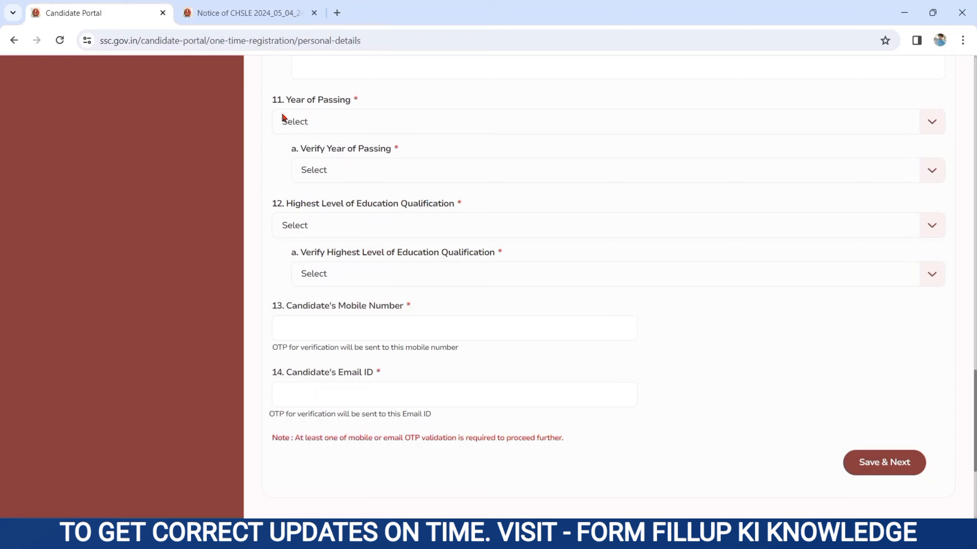
left_click(304, 170)
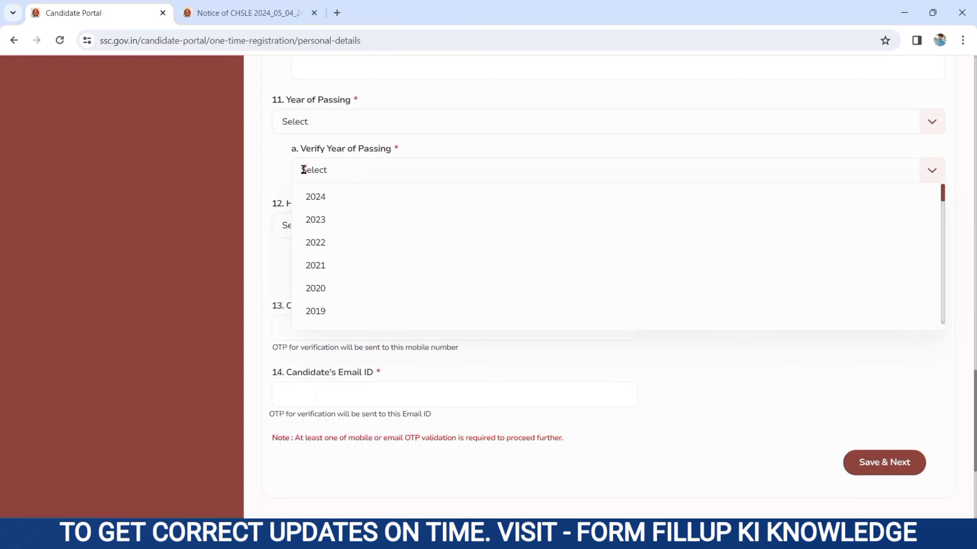
left_click(281, 167)
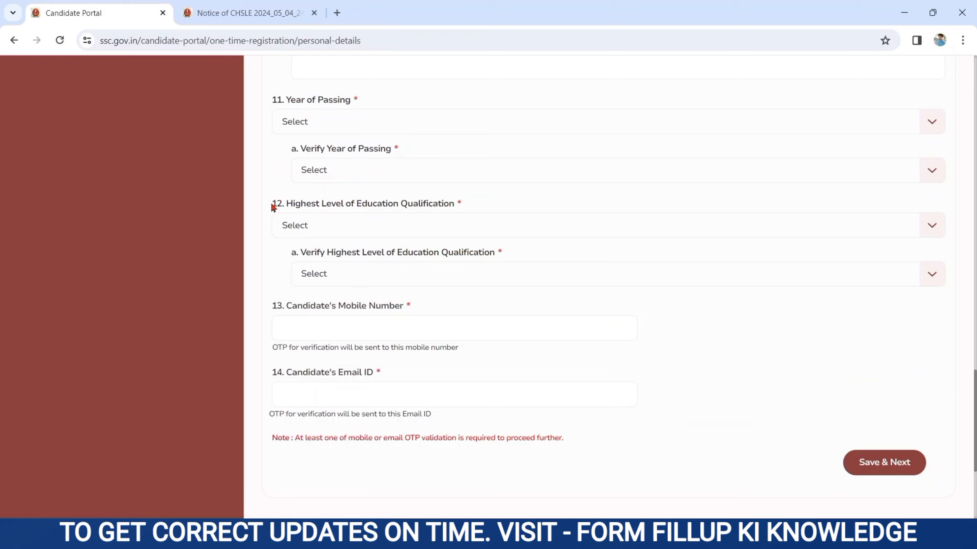
Examine the options offered for Highest Level of Education Qualification and close the list without choosing one.
left_click_drag(272, 207, 457, 208)
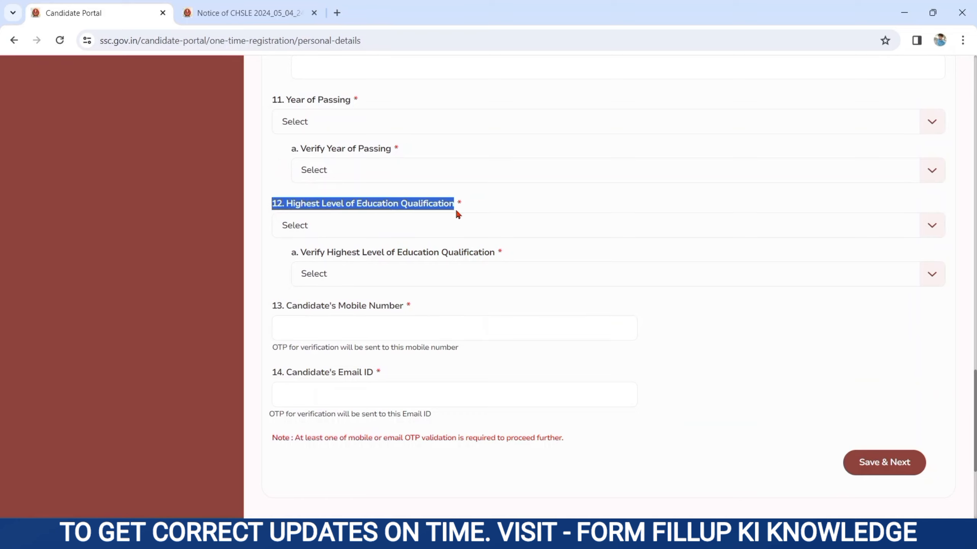
left_click(332, 230)
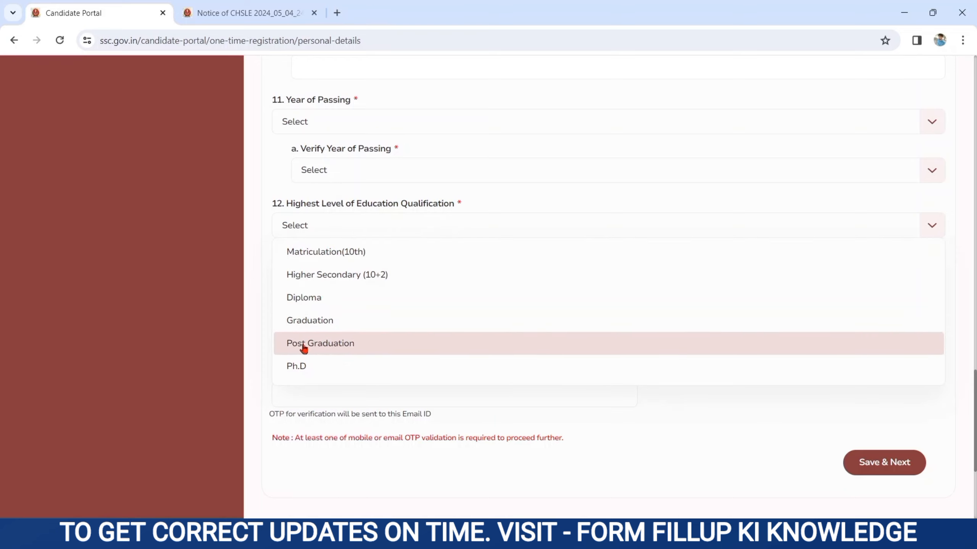
left_click(261, 322)
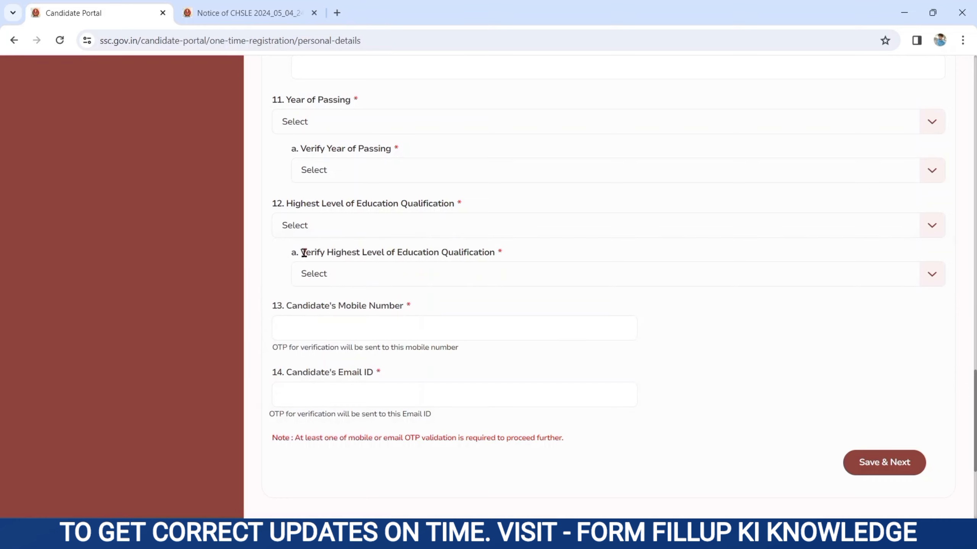
Examine the options offered for Verify Highest Level of Education Qualification and close the list without choosing one.
left_click_drag(306, 252, 416, 249)
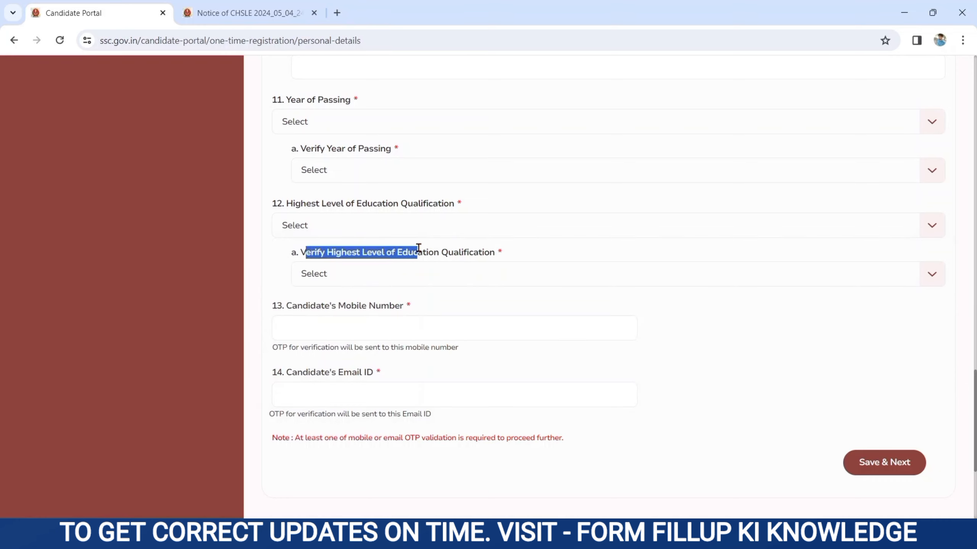
left_click(339, 274)
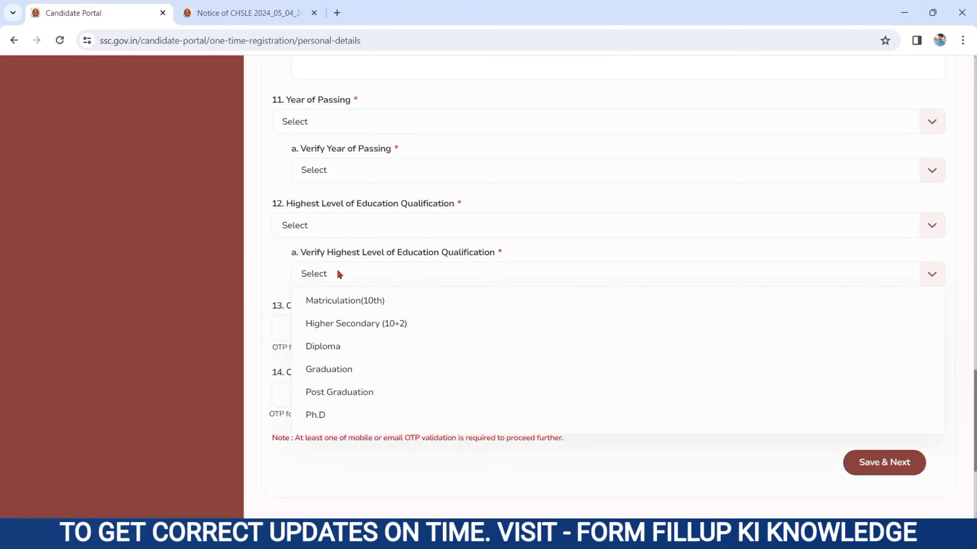
left_click(244, 277)
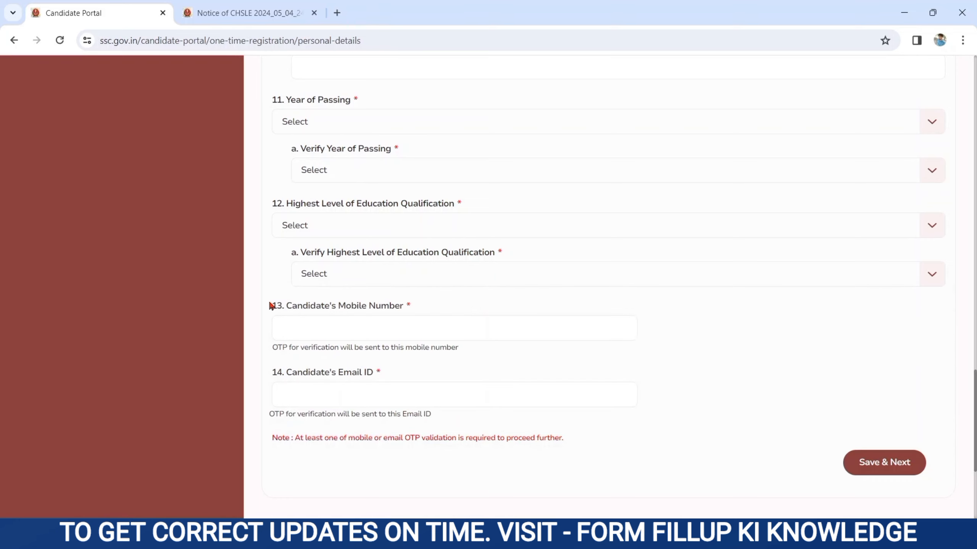
Fill in the candidate's mobile number and email ID, and request an OTP for each of them.
left_click_drag(271, 306, 410, 306)
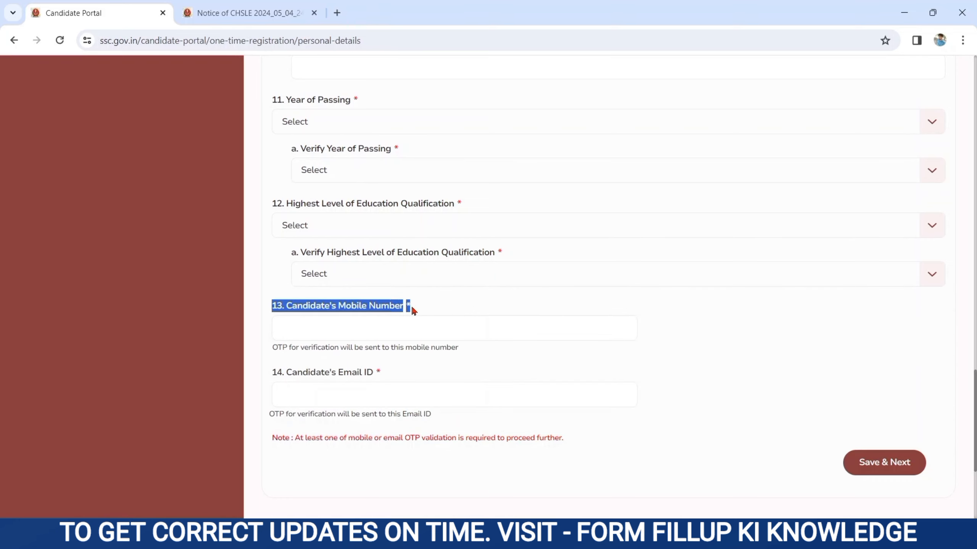
left_click(323, 321)
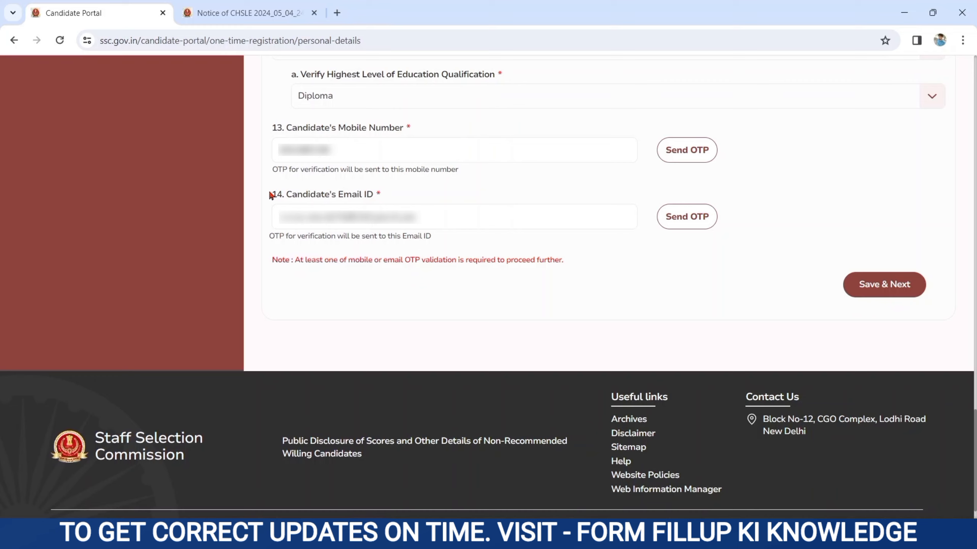
left_click_drag(272, 196, 374, 200)
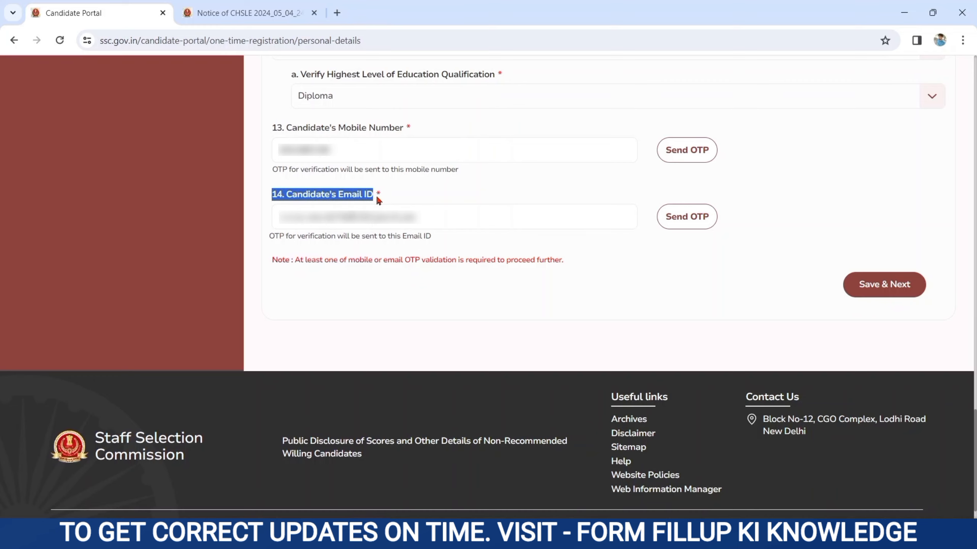
double_click(350, 158)
left_click(350, 158)
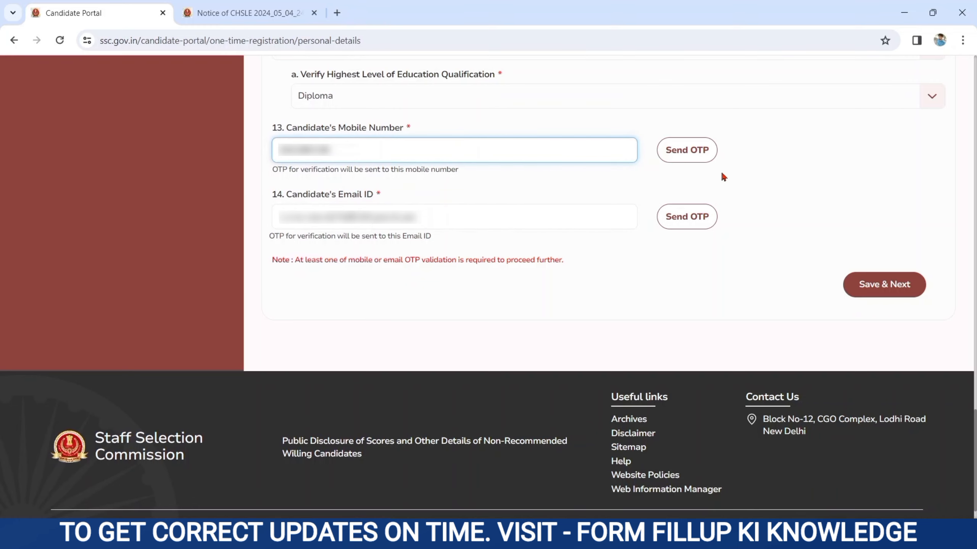
left_click(690, 156)
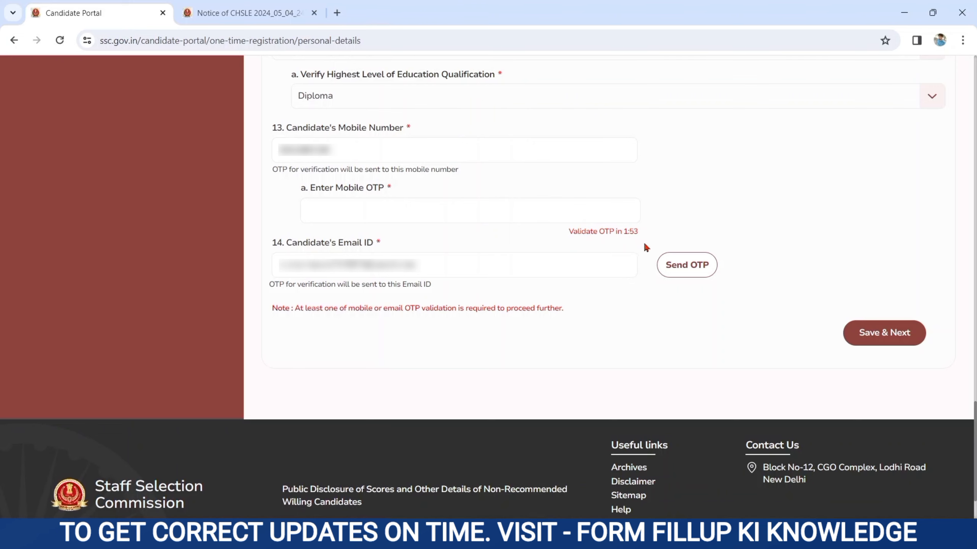
left_click(678, 265)
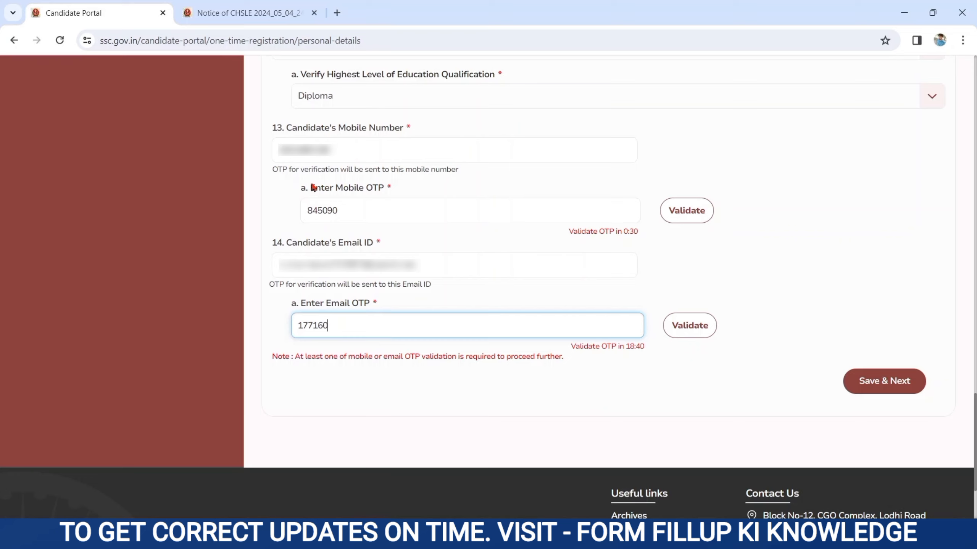
Enter the mobile OTP and the email OTP in their fields and validate both.
left_click_drag(313, 188, 379, 199)
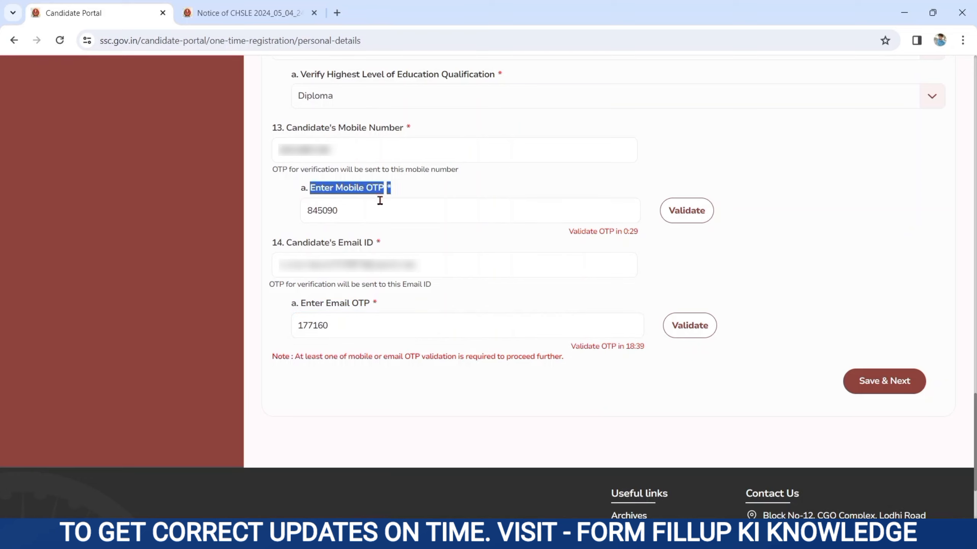
left_click(367, 215)
left_click_drag(299, 303, 377, 308)
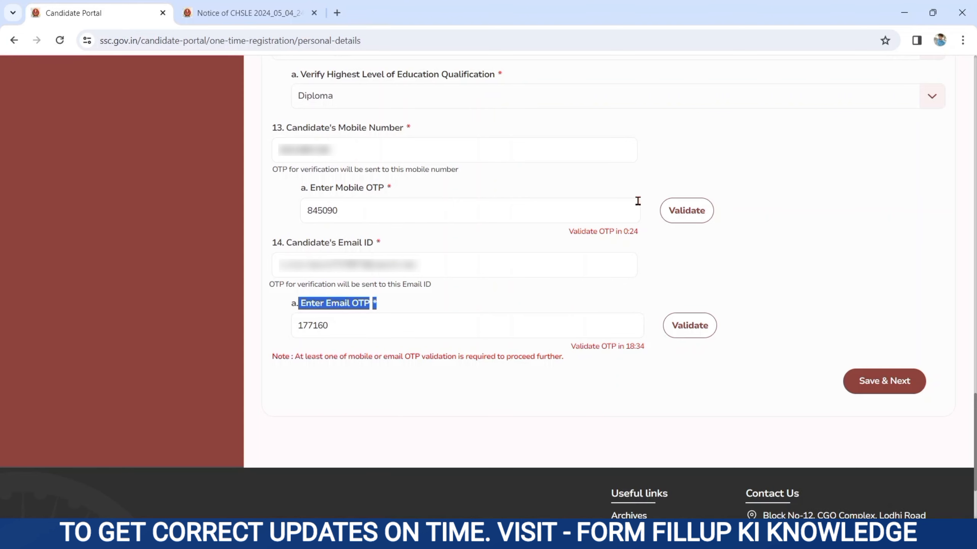
left_click(691, 208)
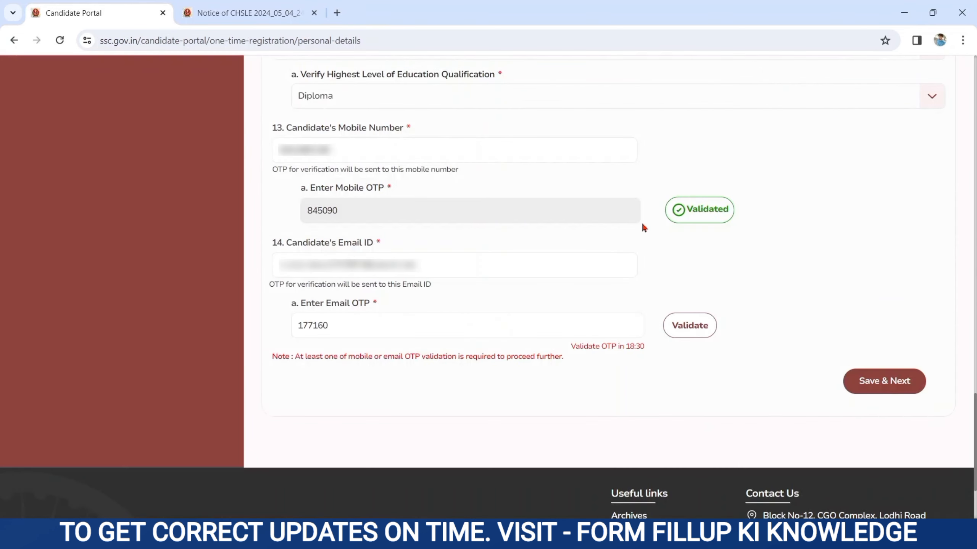
left_click(678, 328)
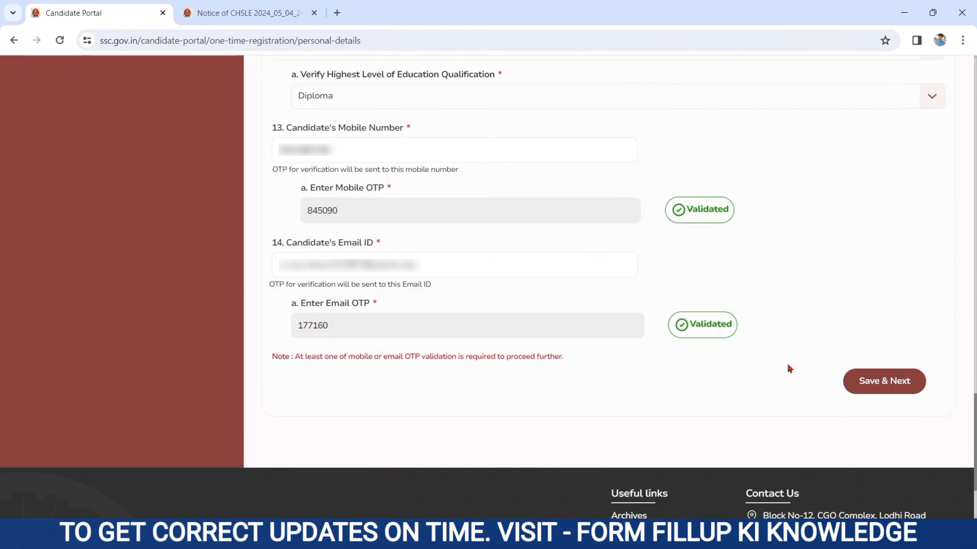
Save the completed personal details and continue past the registration number page to the candidate sign-in form.
left_click(872, 383)
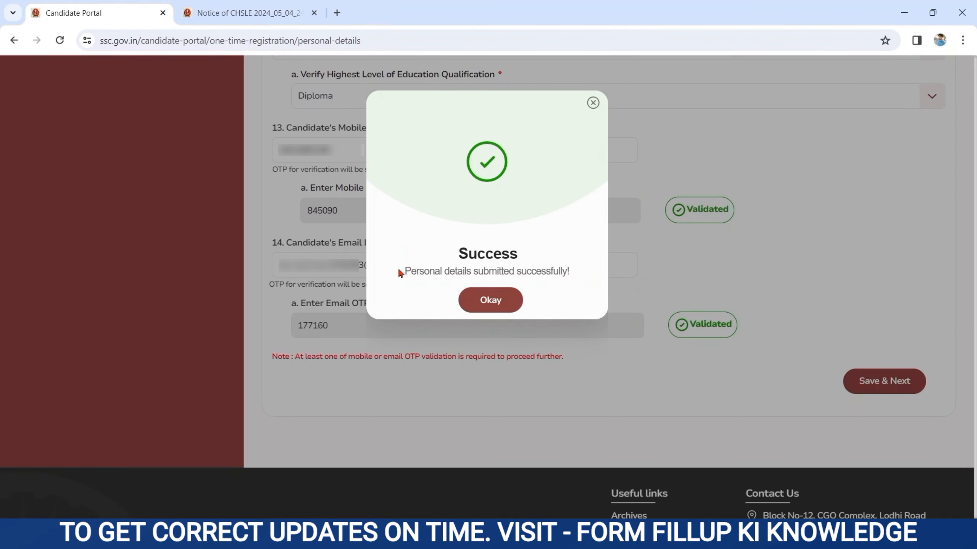
left_click_drag(400, 273, 574, 274)
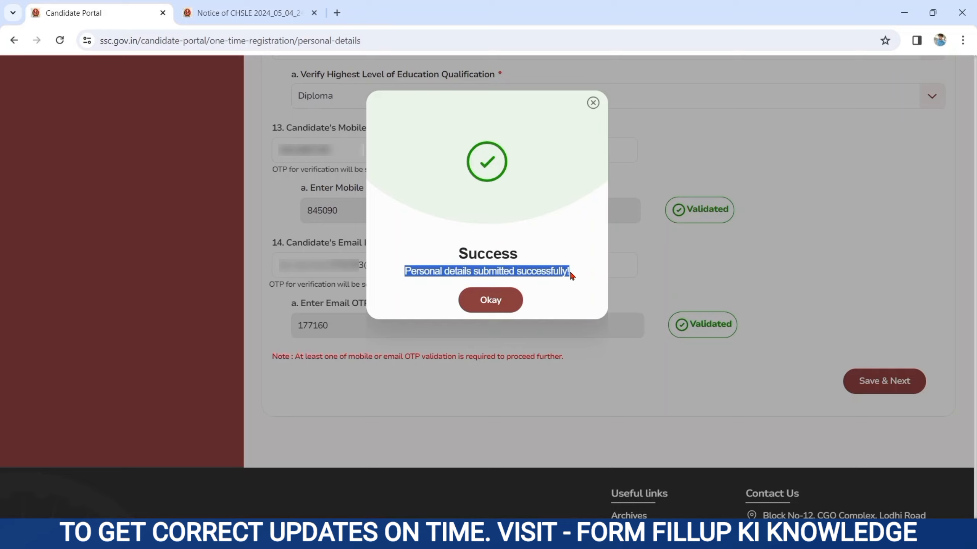
left_click(494, 303)
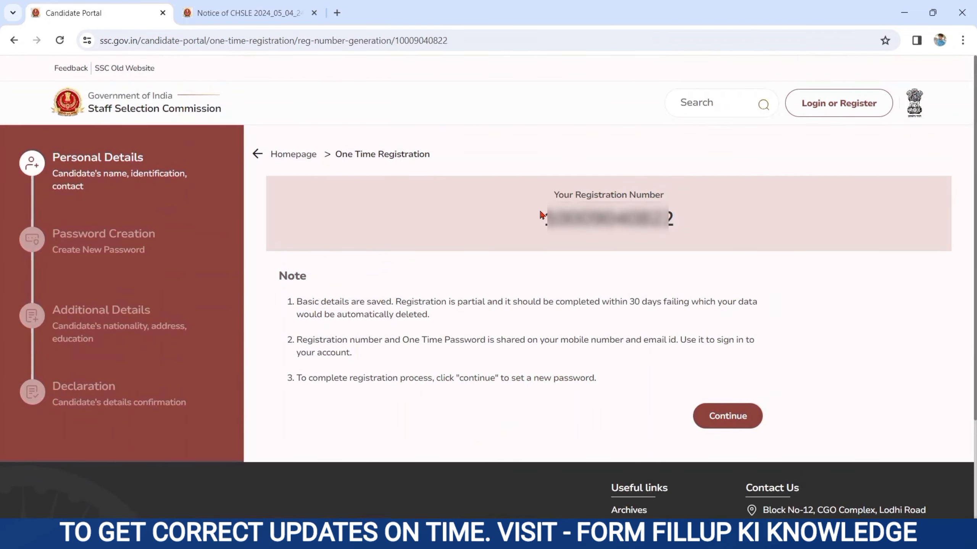
left_click_drag(540, 214, 685, 227)
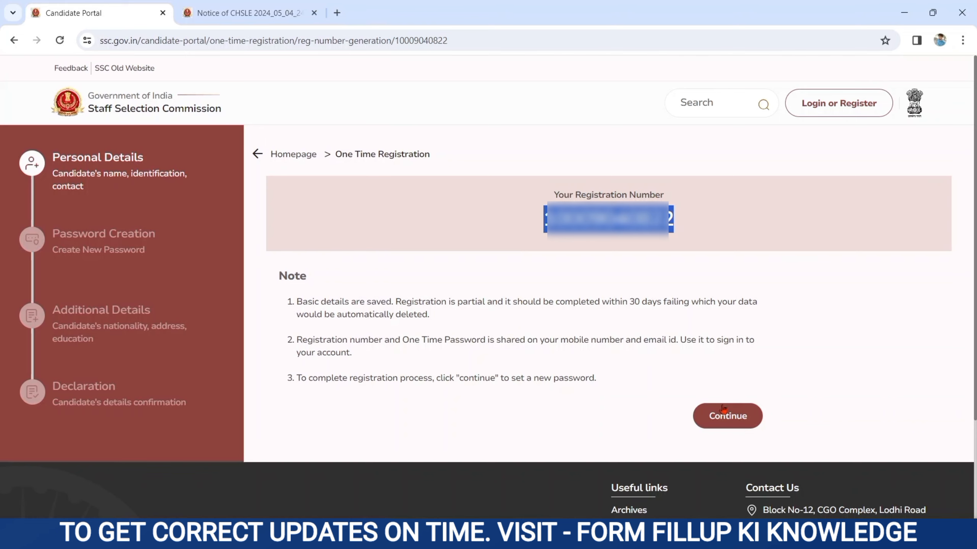
left_click(718, 418)
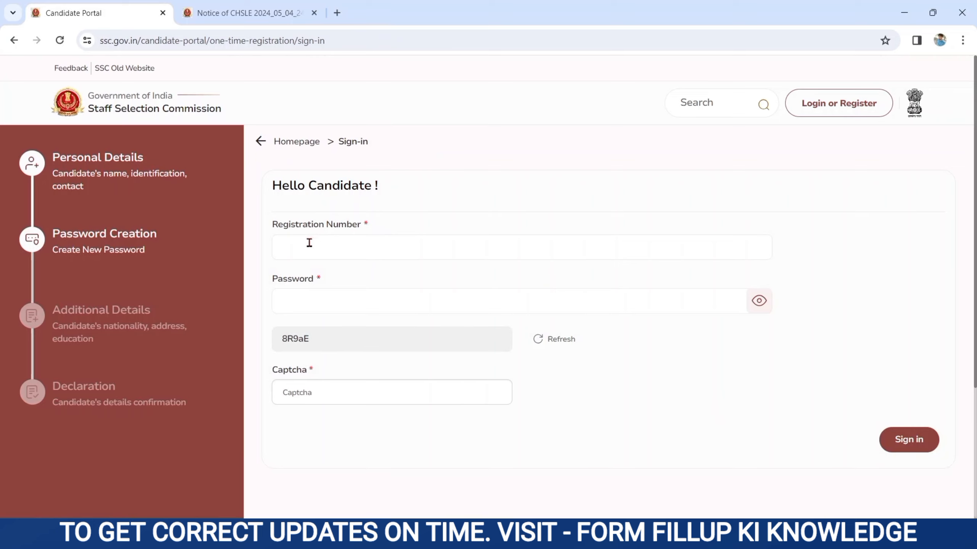
Sign in with the candidate's registration number, the one-time password received and the displayed captcha.
left_click_drag(270, 225, 360, 237)
left_click(335, 245)
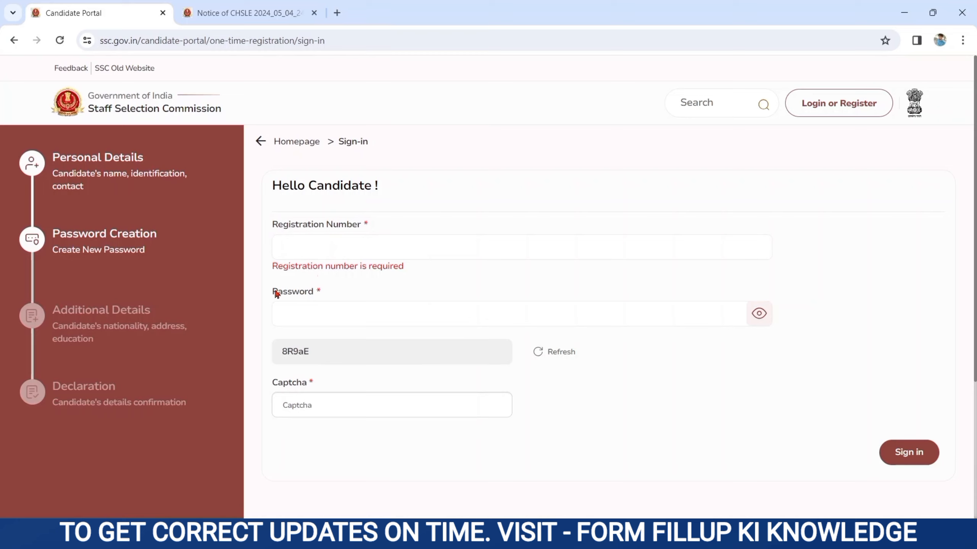
left_click_drag(274, 293, 315, 302)
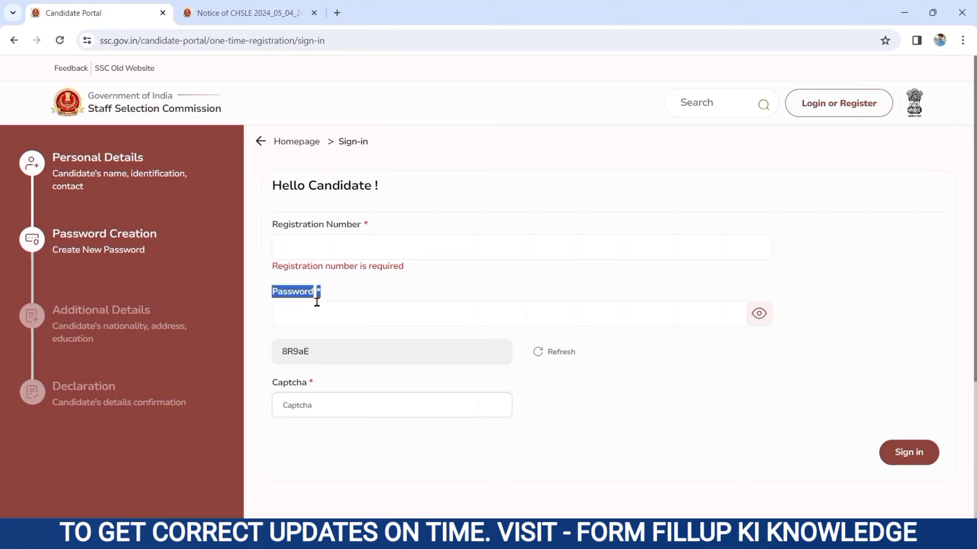
left_click(304, 312)
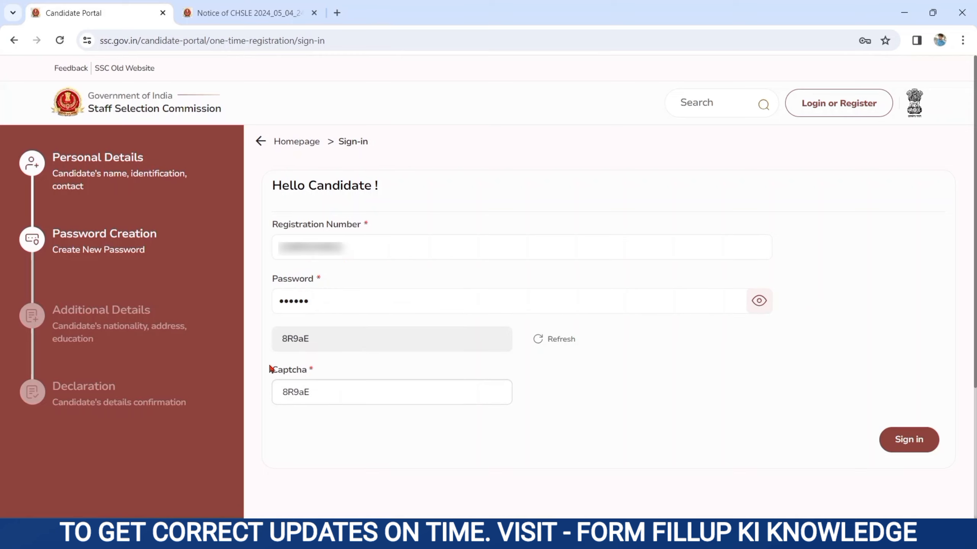
left_click_drag(270, 369, 320, 381)
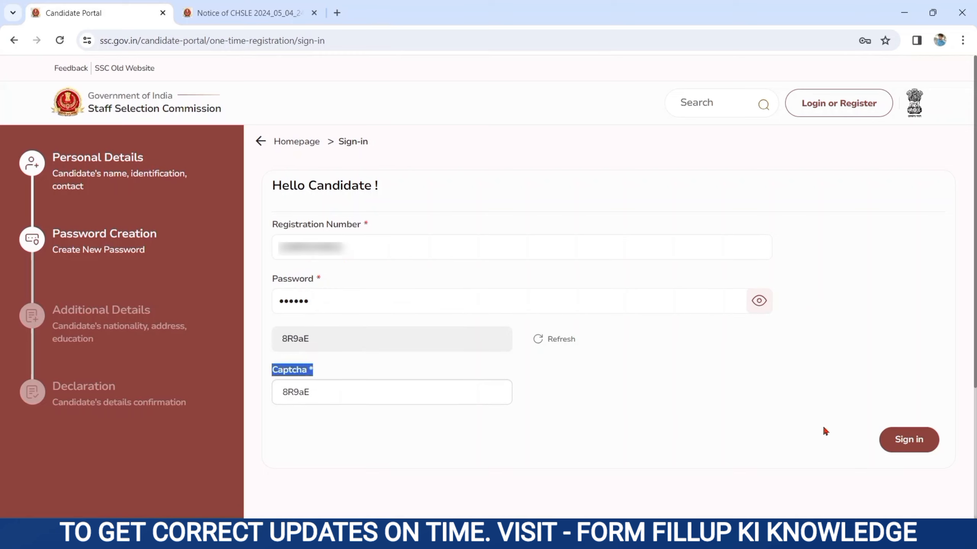
left_click(920, 447)
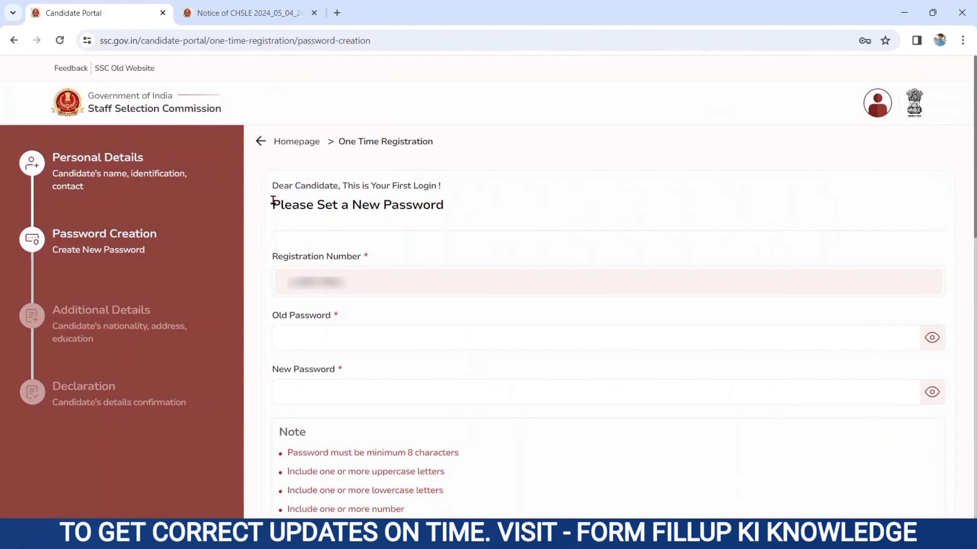
Examine the Registration Number and Old Password fields of the first-login form for setting a new password.
left_click_drag(273, 201, 443, 211)
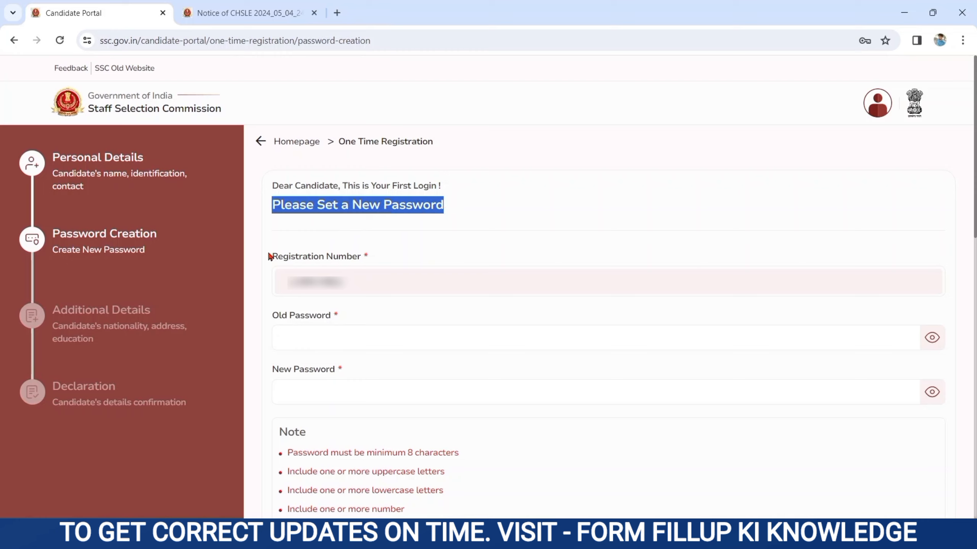
left_click_drag(270, 256, 313, 261)
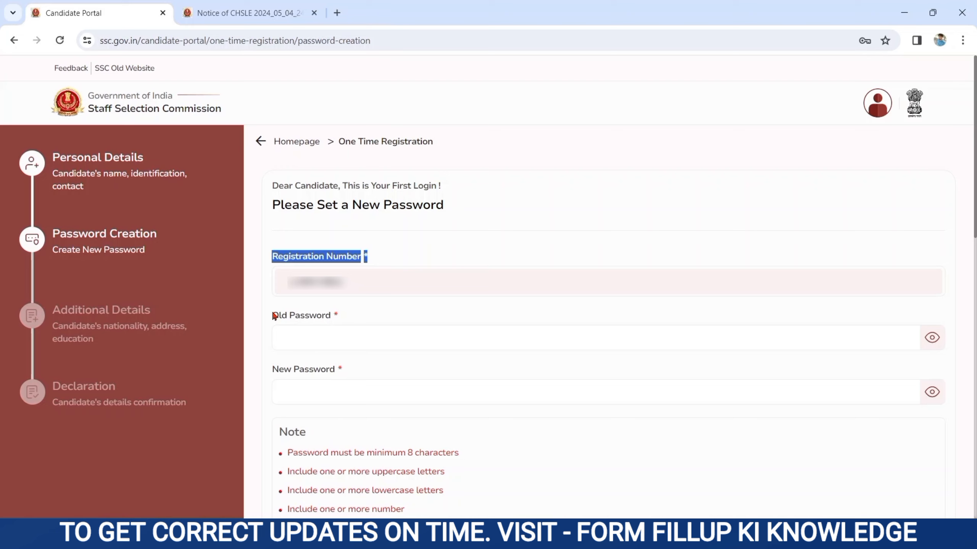
left_click_drag(275, 315, 338, 318)
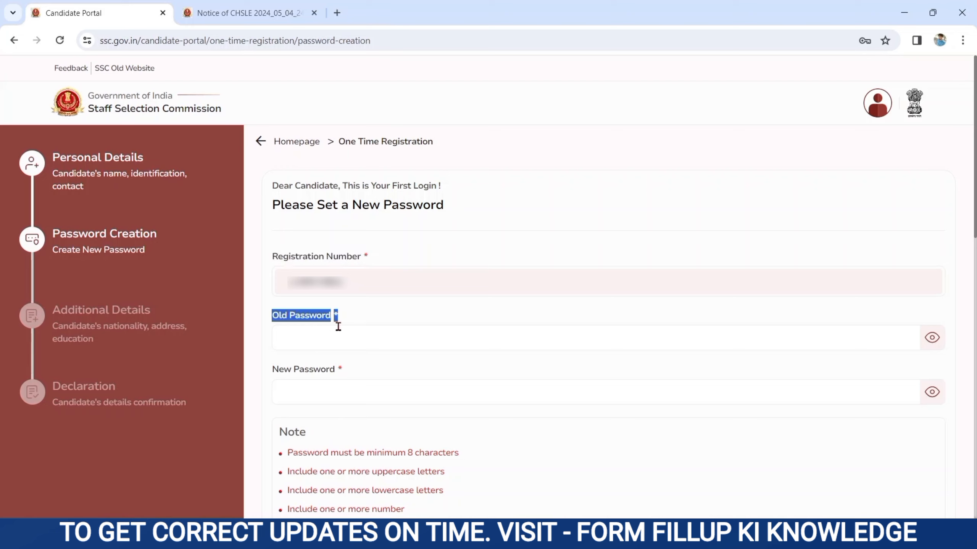
left_click(286, 345)
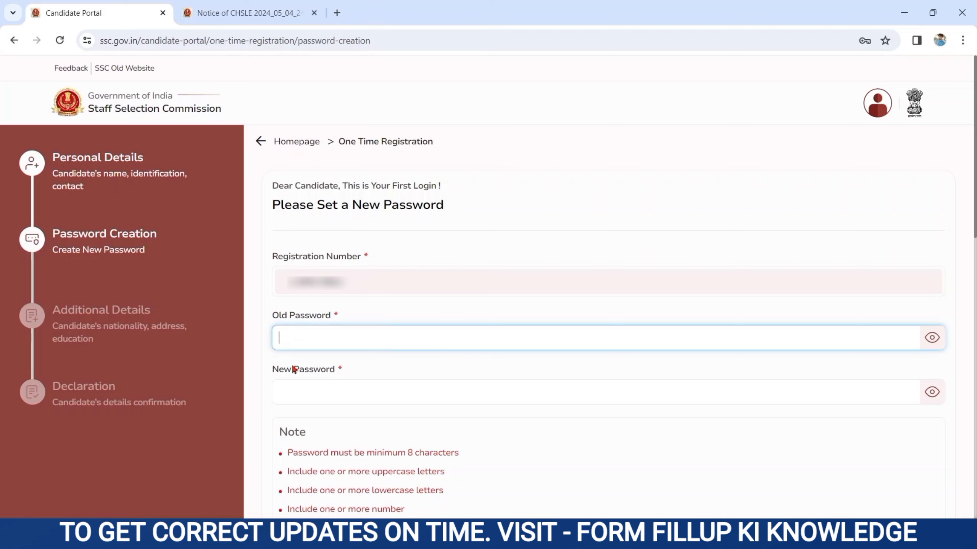
Review the rules in the password note and enter a matching new password in the New Password field.
left_click_drag(272, 369, 343, 382)
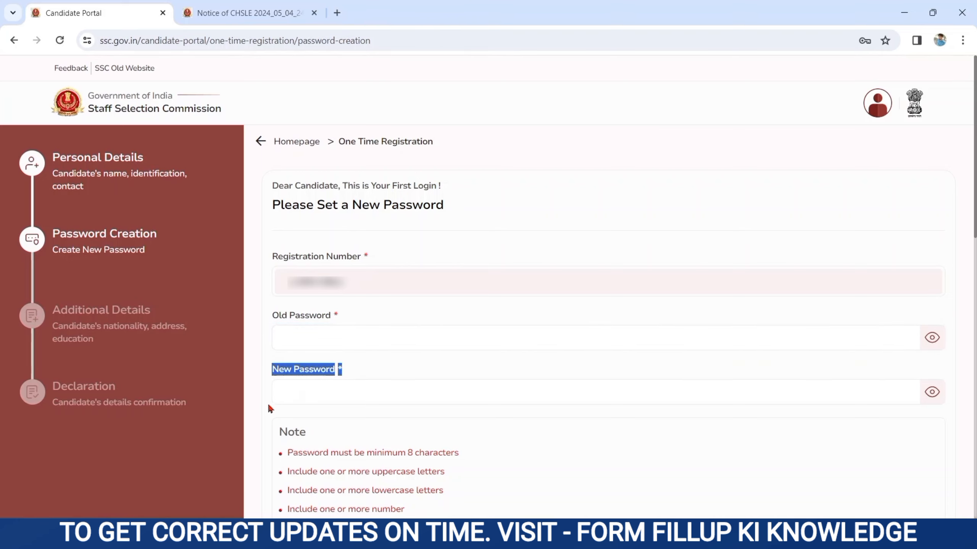
scroll(285, 144, "down", 8)
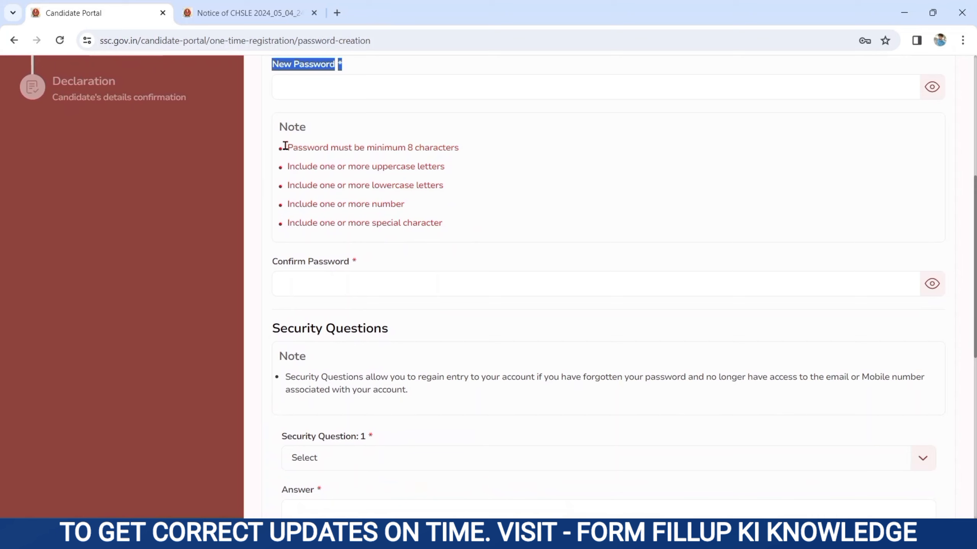
left_click_drag(285, 146, 387, 168)
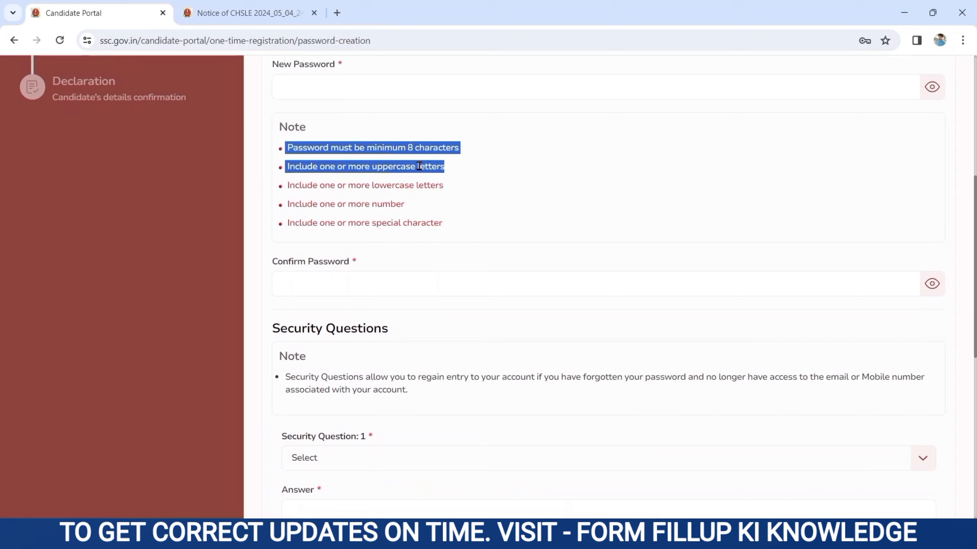
left_click_drag(285, 186, 350, 208)
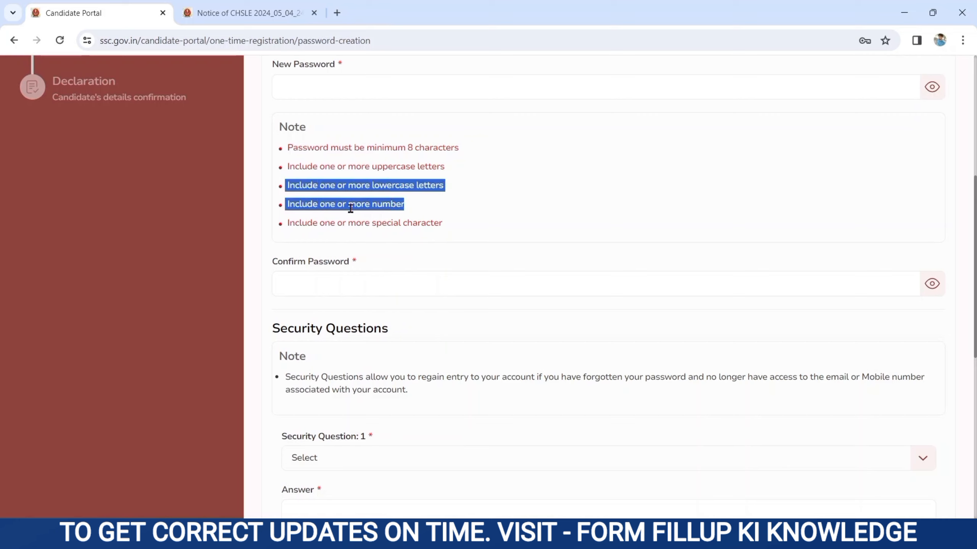
left_click_drag(287, 225, 460, 234)
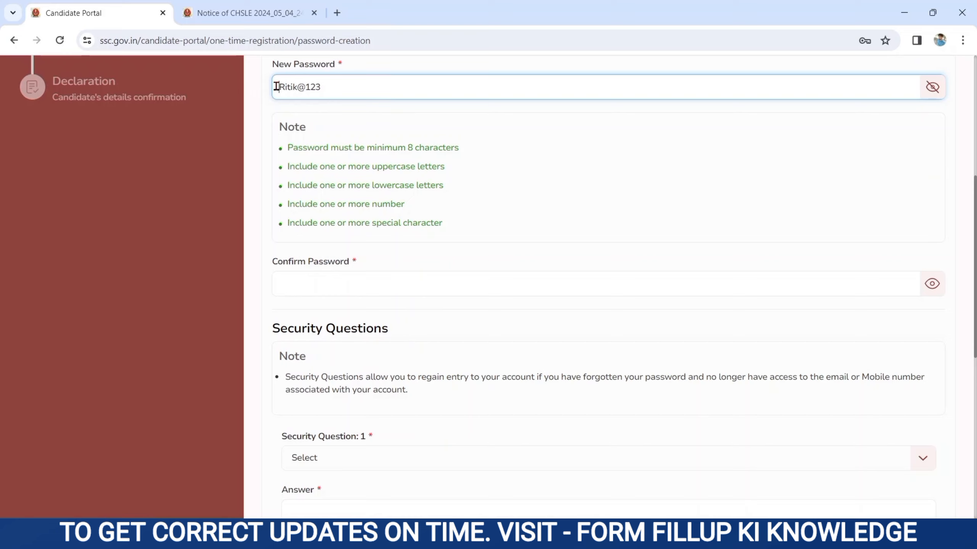
left_click_drag(276, 86, 328, 89)
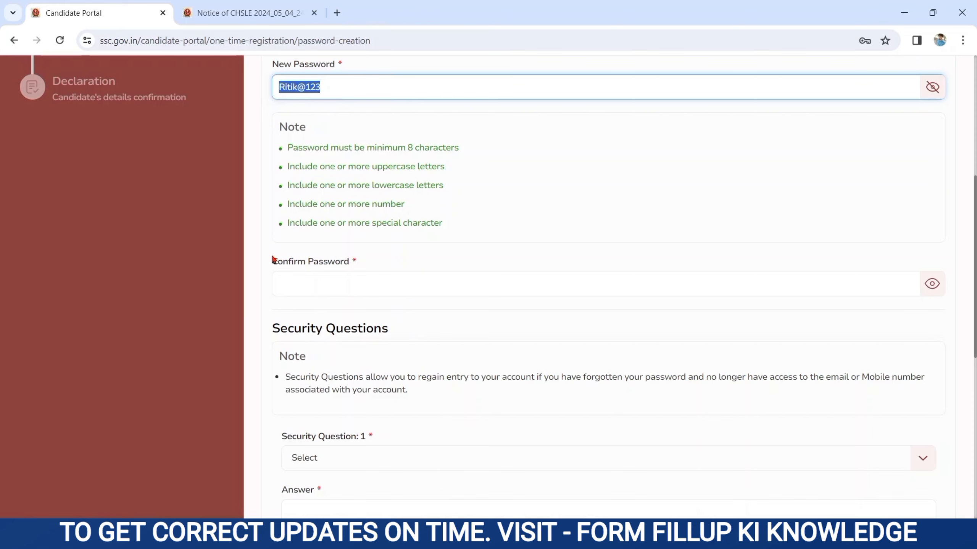
Examine the Confirm Password field and read the Security Questions note about regaining account access.
left_click_drag(272, 260, 356, 262)
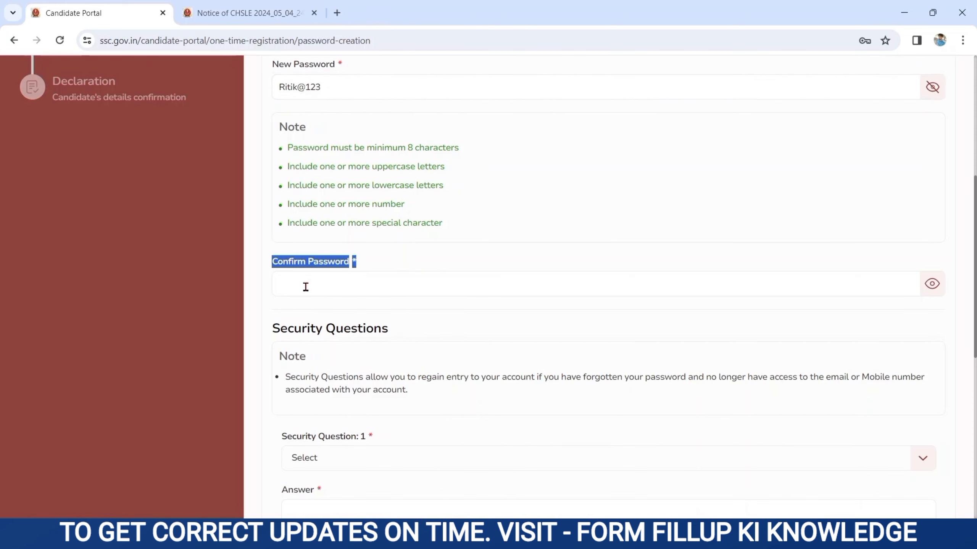
left_click(305, 286)
scroll(271, 101, "down", 5)
left_click_drag(271, 101, 389, 102)
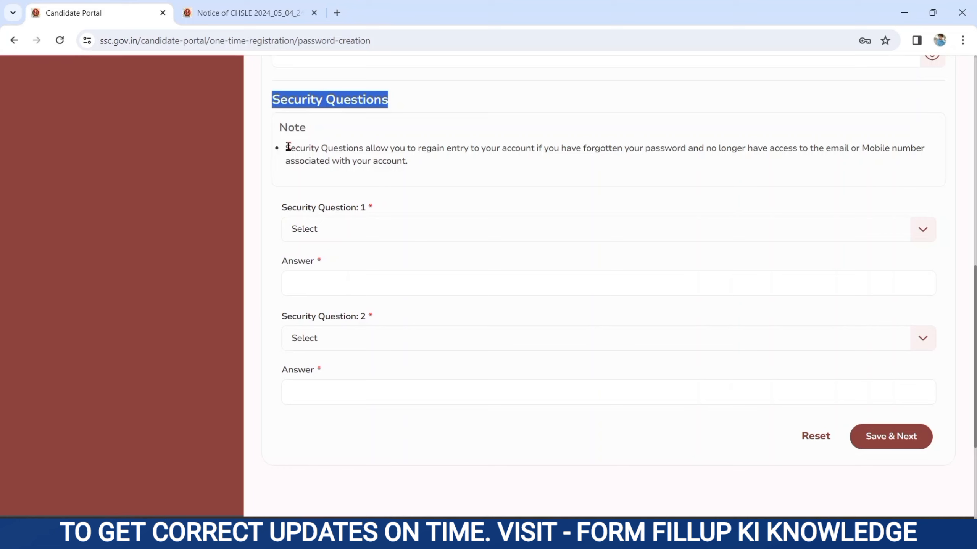
left_click_drag(288, 147, 409, 165)
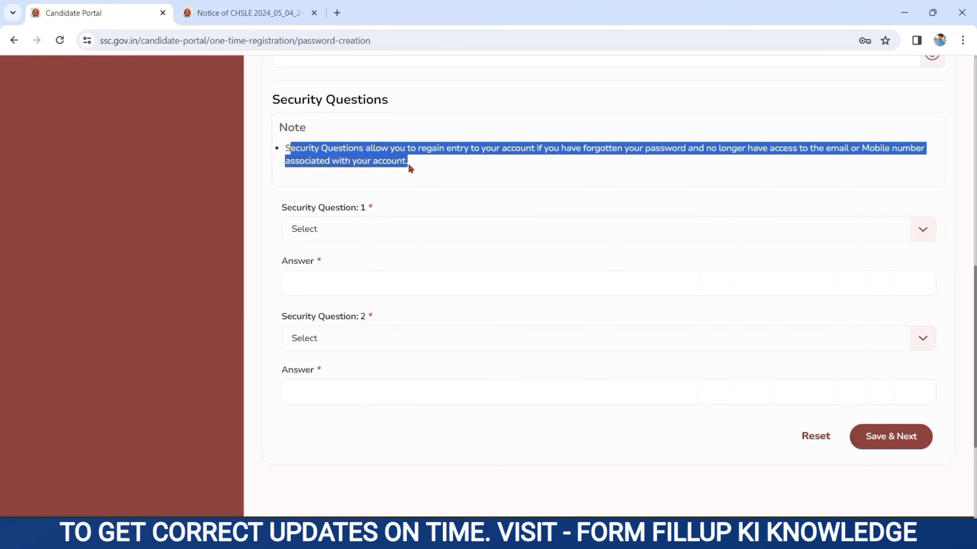
Choose "What is the name of your favorite book?" as Security Question 1 and go to its Answer field.
left_click(281, 208)
left_click_drag(280, 209, 365, 209)
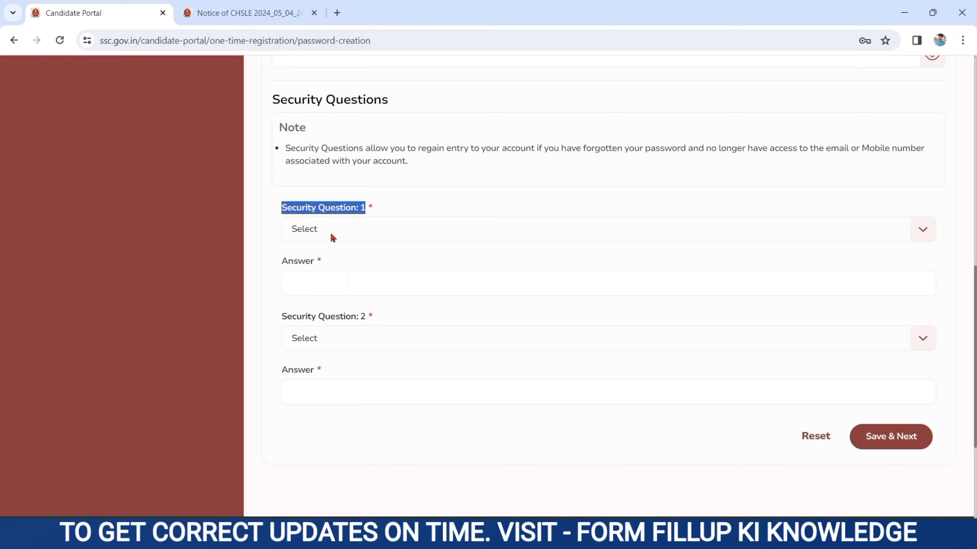
left_click(332, 236)
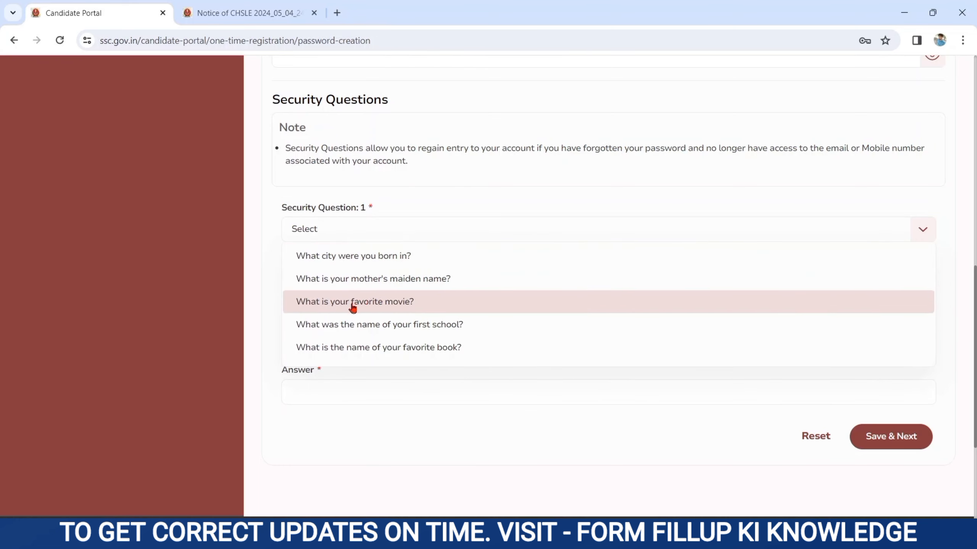
left_click(365, 346)
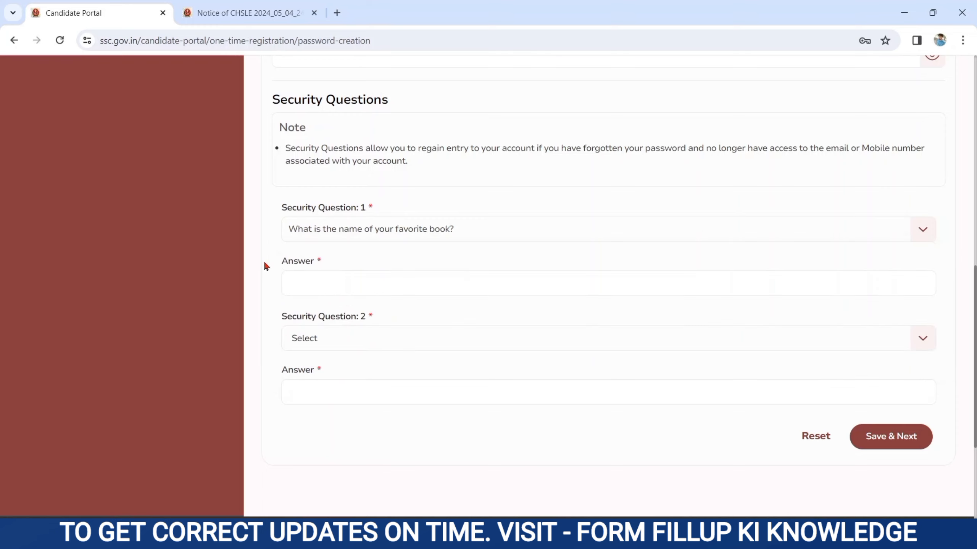
left_click_drag(280, 263, 320, 260)
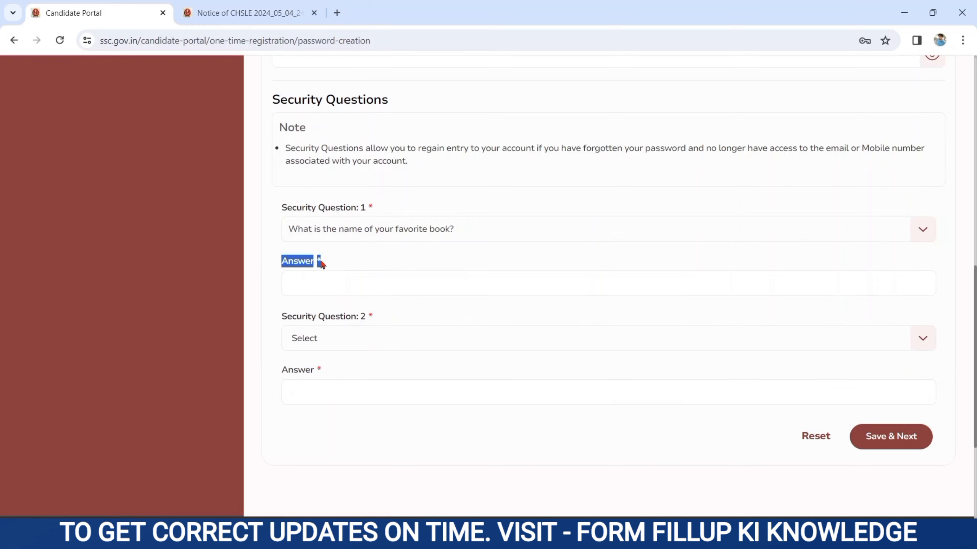
left_click(303, 279)
Choose "What is your favorite movie?" as Security Question 2 and go to its Answer field.
left_click_drag(281, 314, 370, 323)
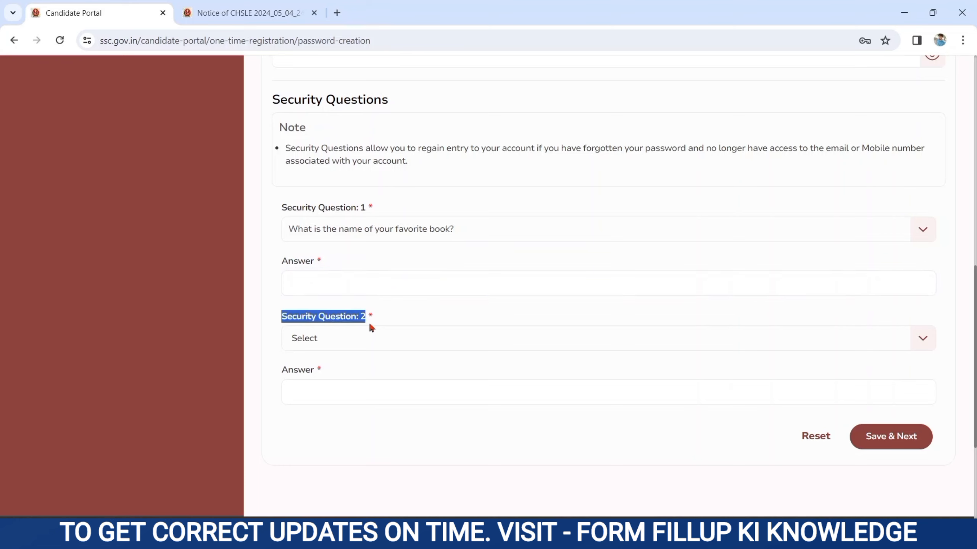
left_click(334, 342)
left_click(334, 342)
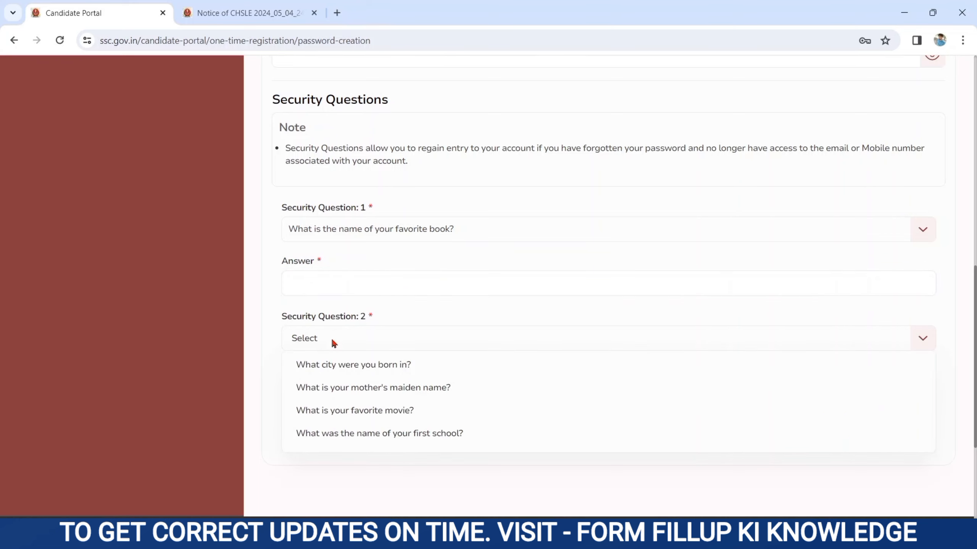
left_click(360, 410)
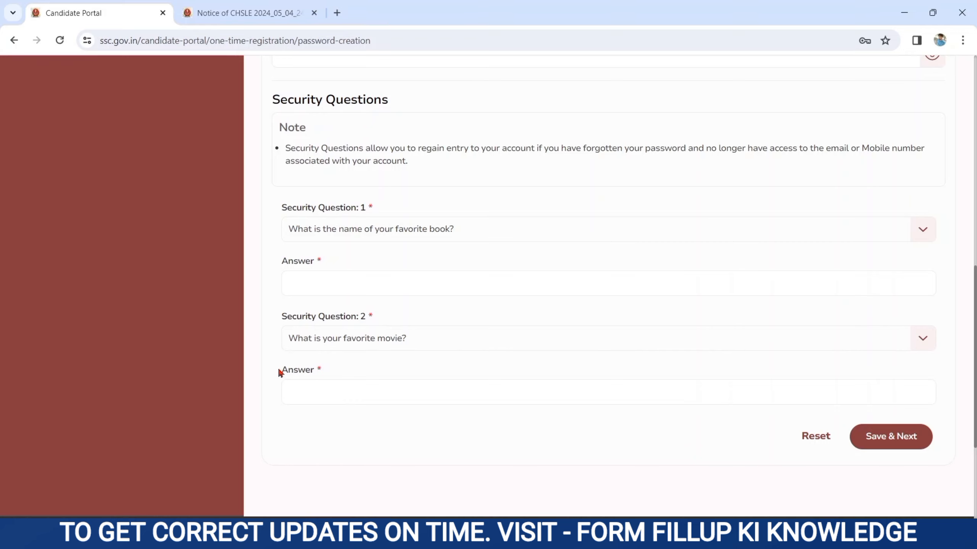
left_click_drag(280, 372, 329, 379)
left_click(312, 393)
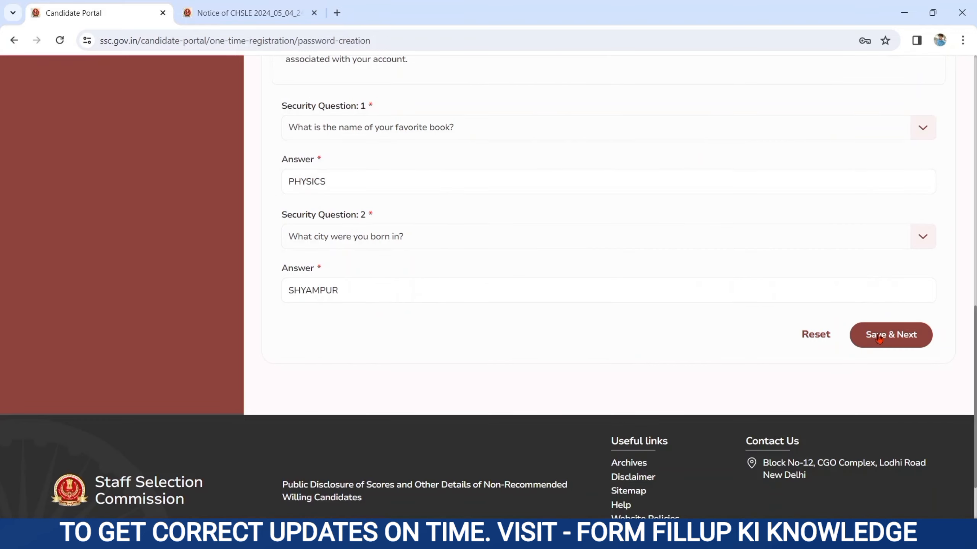
Save the new password with the answered security questions and acknowledge the success message.
left_click(879, 338)
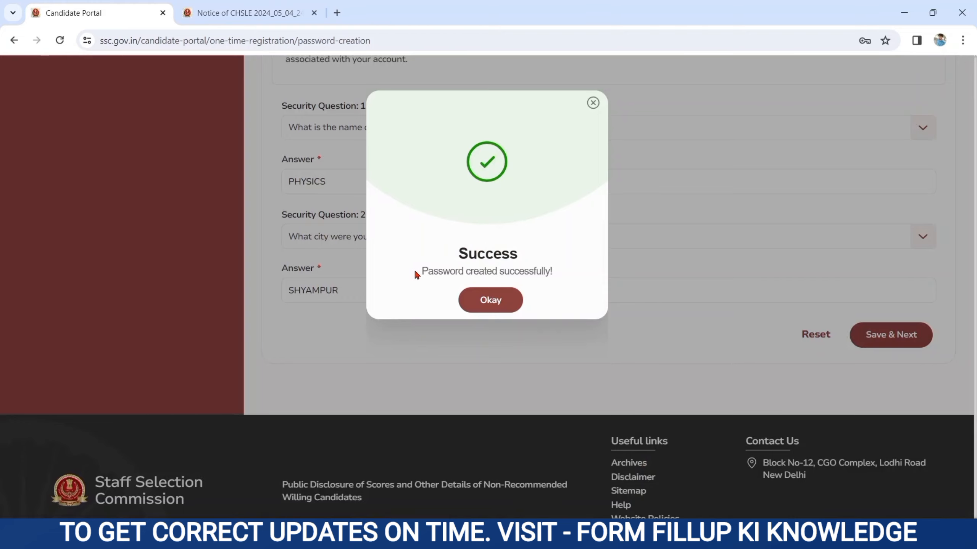
left_click_drag(414, 272, 543, 272)
left_click(487, 305)
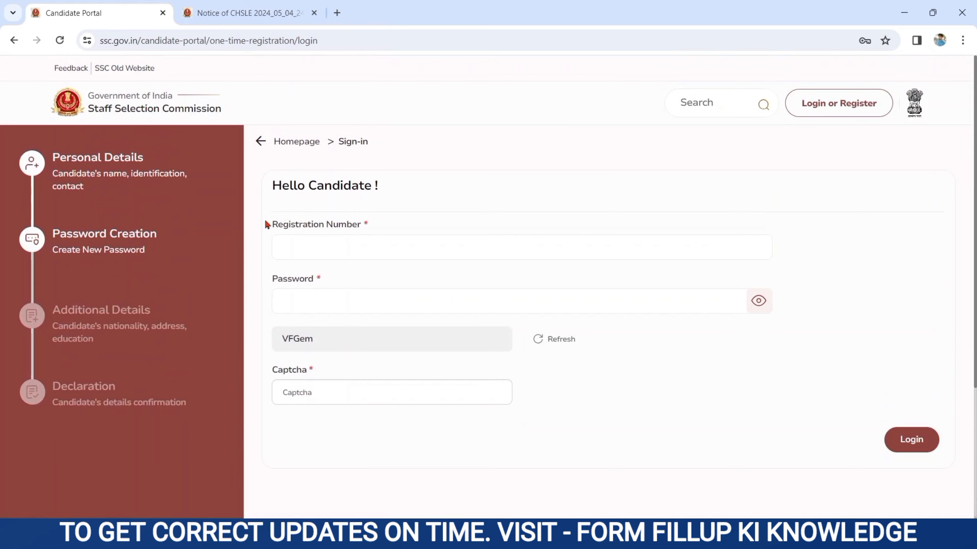
Sign in again with the candidate's registration number, the newly created password and the displayed captcha.
left_click_drag(269, 226, 371, 231)
left_click(324, 245)
left_click_drag(270, 279, 341, 292)
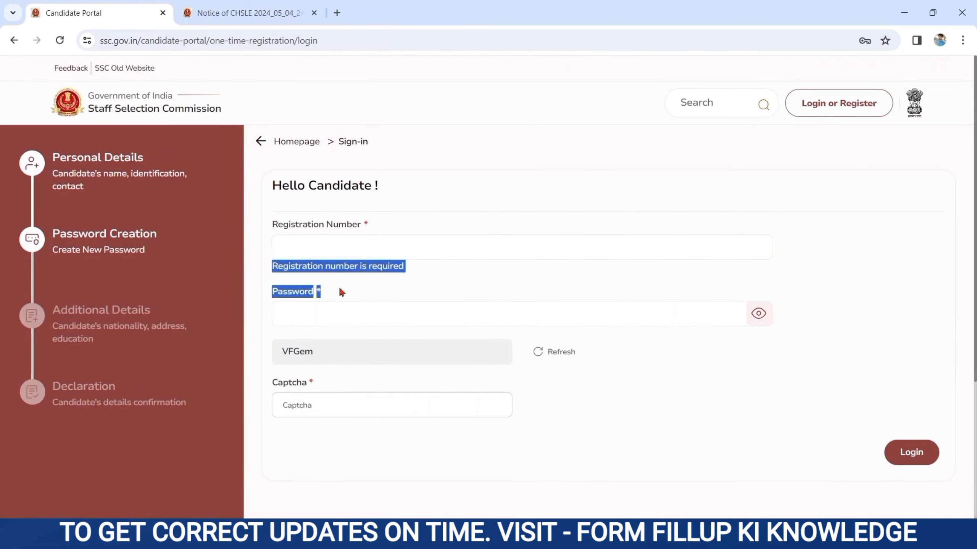
left_click(326, 248)
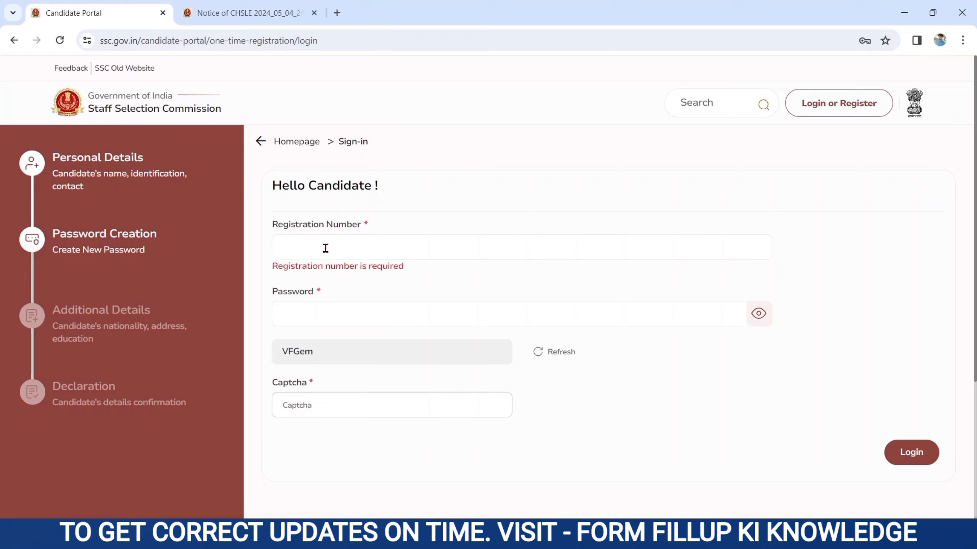
left_click(301, 308)
left_click(285, 404)
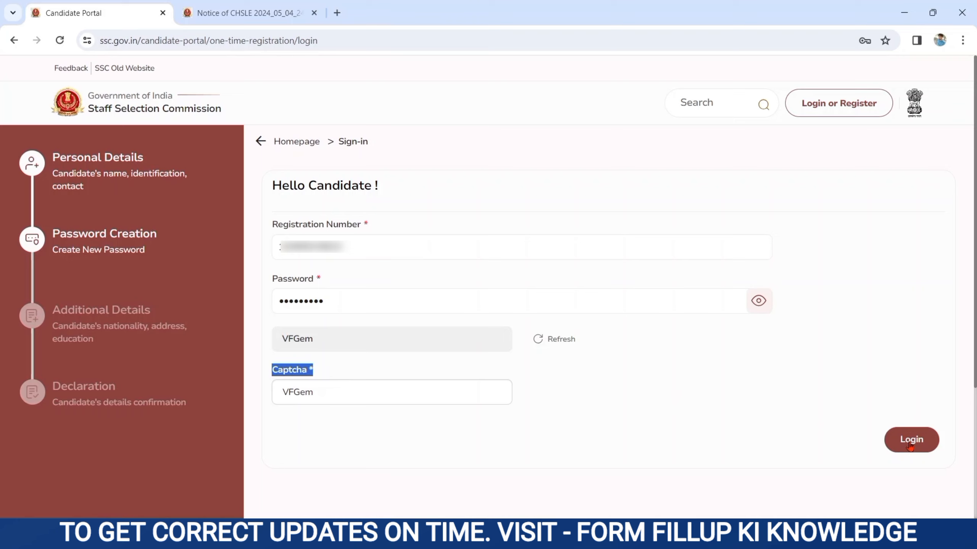
left_click(911, 442)
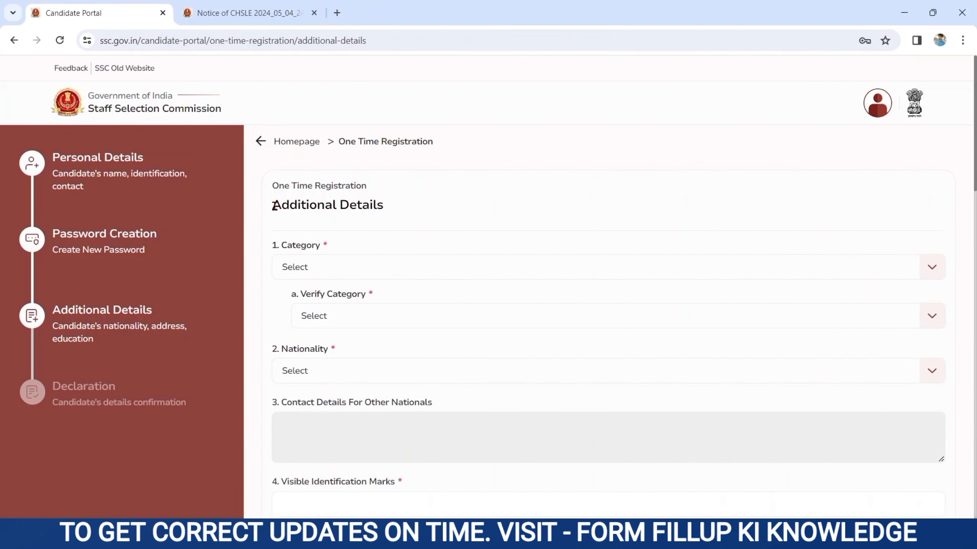
Set both Category and Verify Category to EWS in the Additional Details form.
left_click_drag(275, 206, 421, 229)
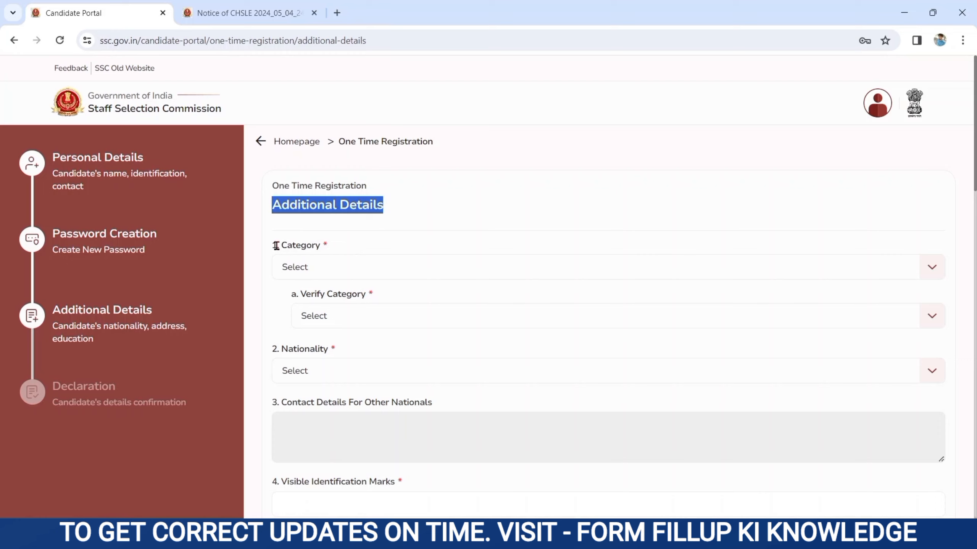
left_click_drag(276, 246, 325, 252)
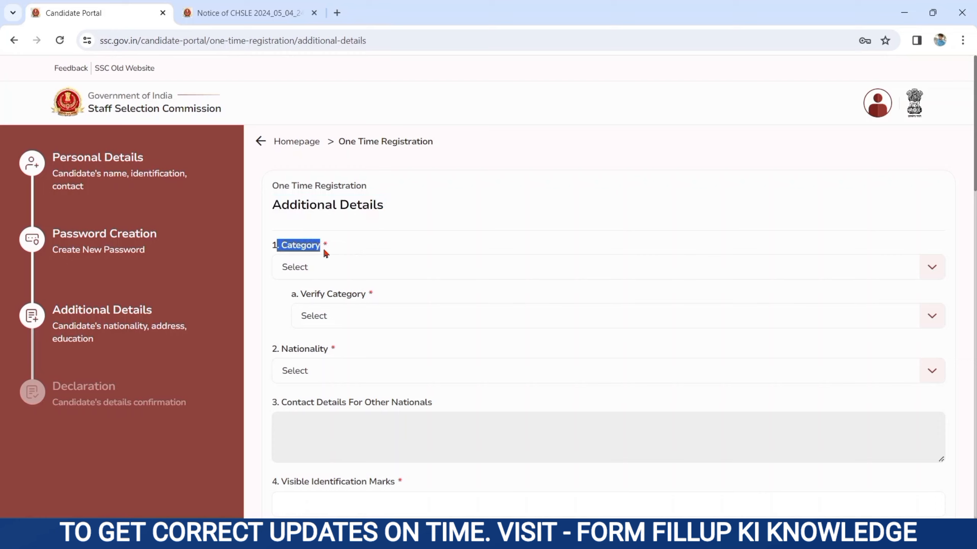
left_click(306, 265)
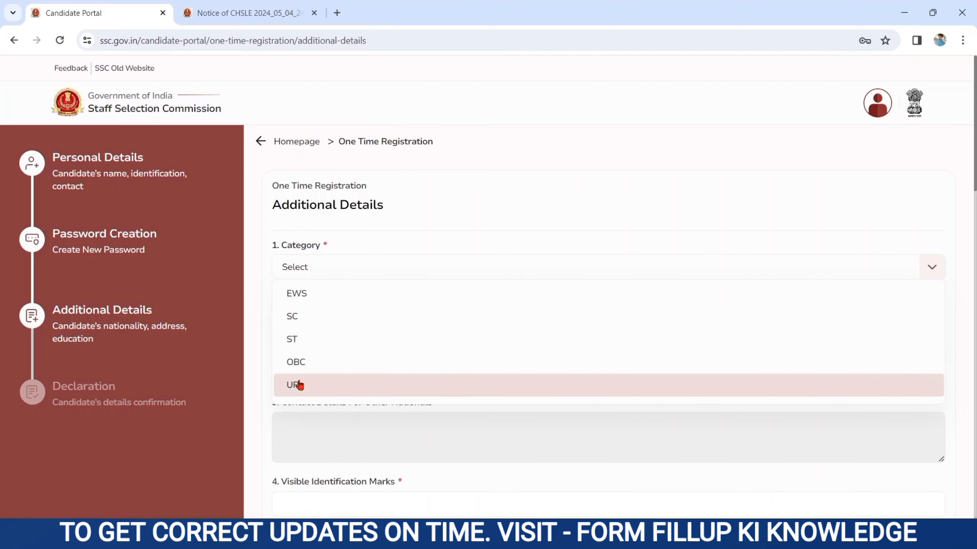
left_click(303, 293)
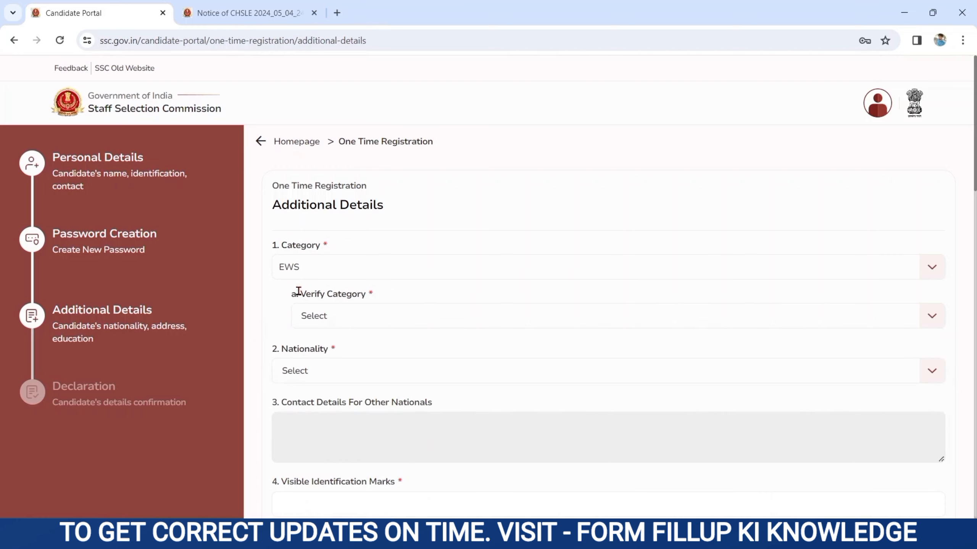
left_click(317, 313)
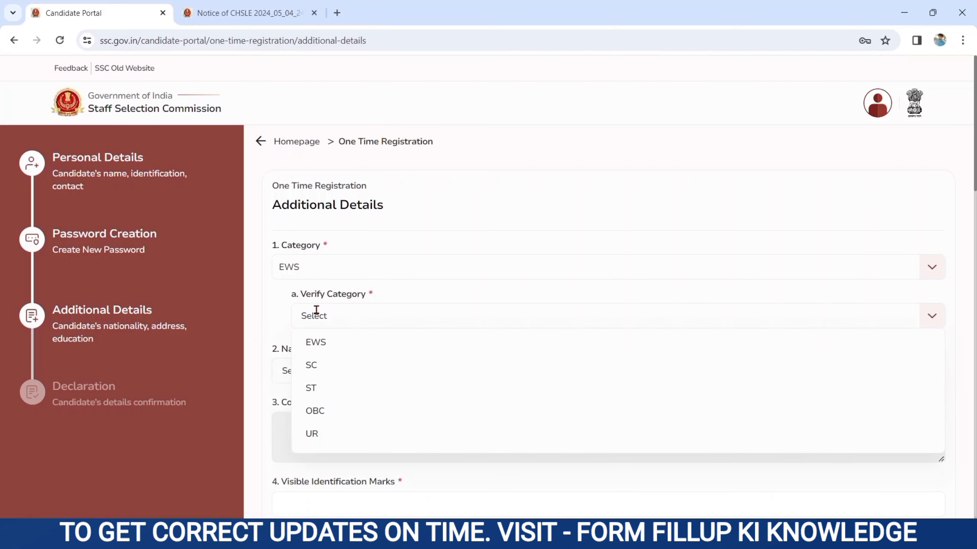
left_click(325, 350)
Set Nationality to Citizen of India and Visible Identification Marks to "A CUT MARK ON RIGHT FOOT".
left_click_drag(279, 350, 339, 364)
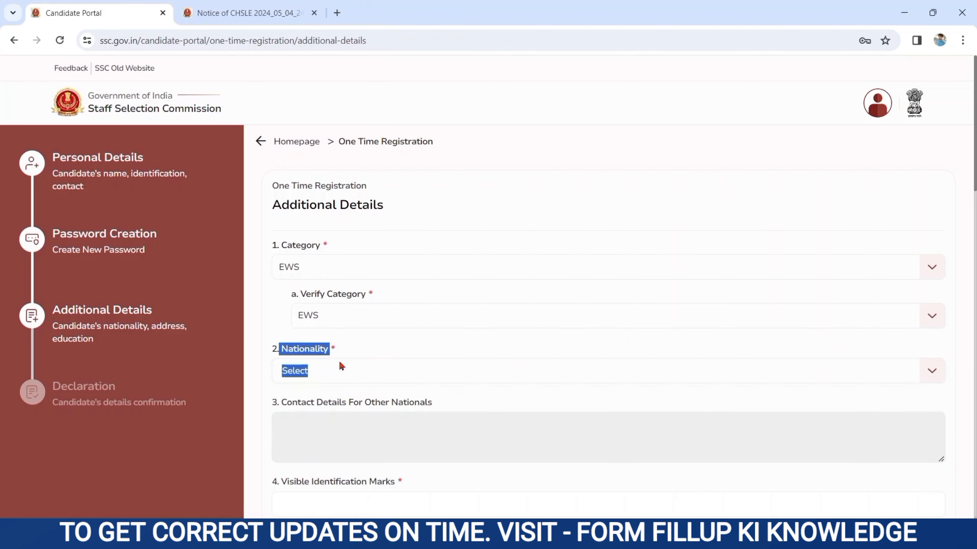
left_click(327, 371)
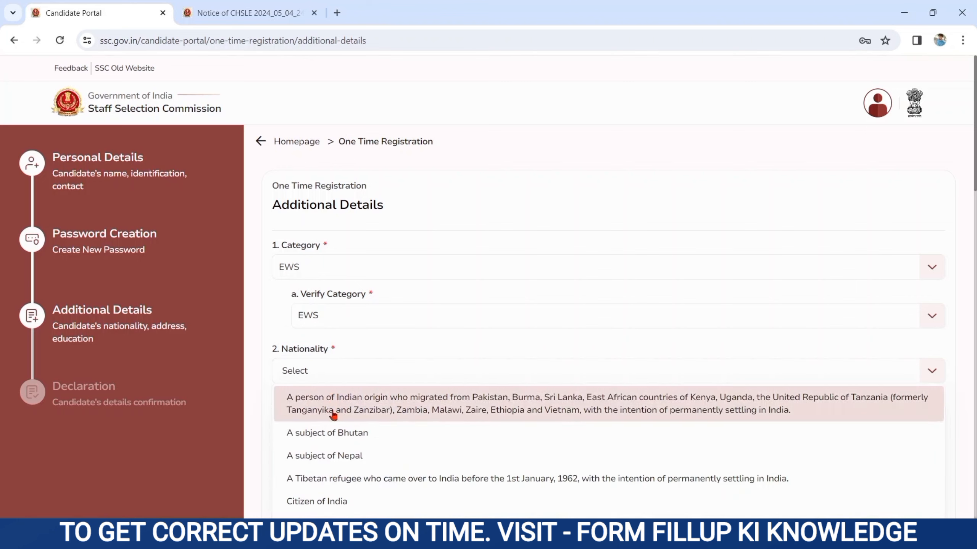
left_click(323, 501)
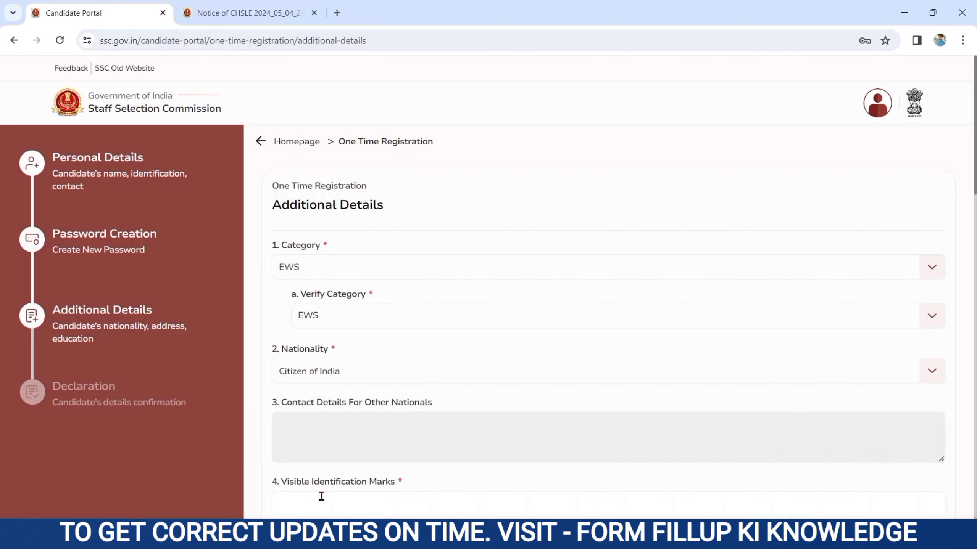
scroll(274, 414, "down", 6)
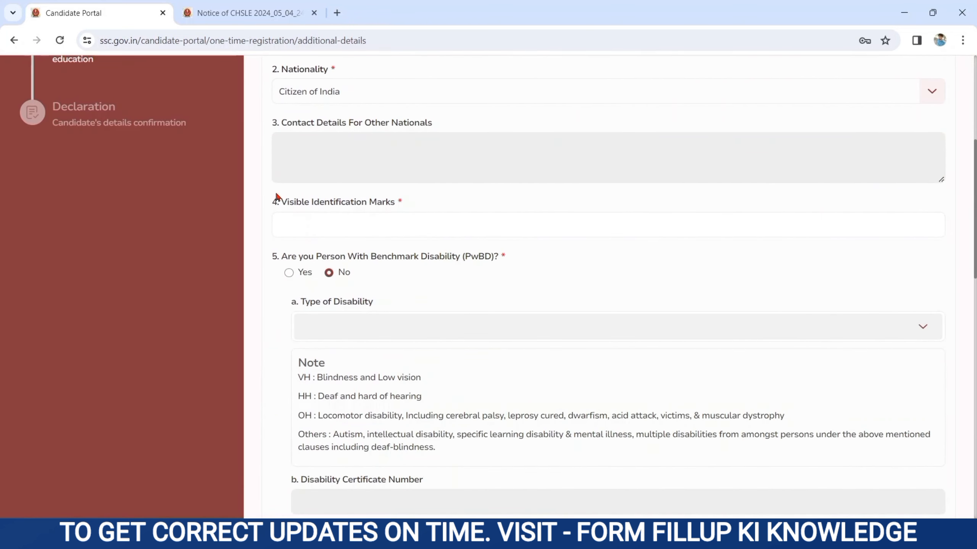
left_click_drag(276, 196, 366, 212)
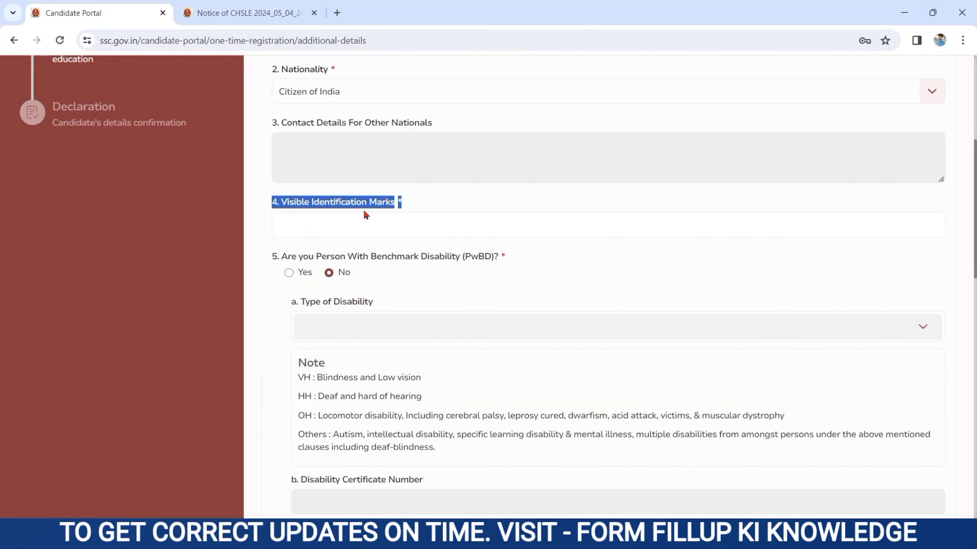
left_click(337, 226)
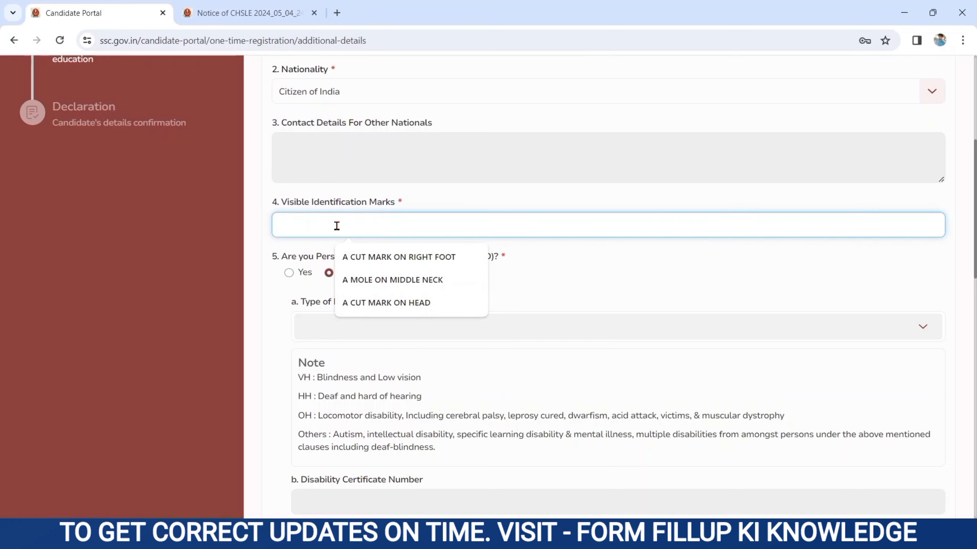
left_click(363, 259)
Answer Yes to the benchmark disability question, review the disability type and certificate number fields, and return the answer to No.
left_click(274, 259)
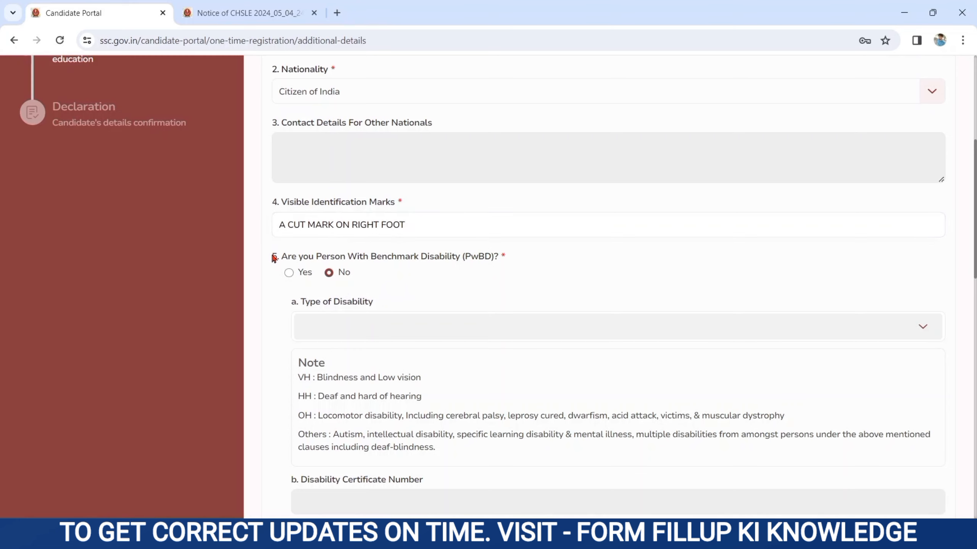
left_click_drag(274, 259, 478, 267)
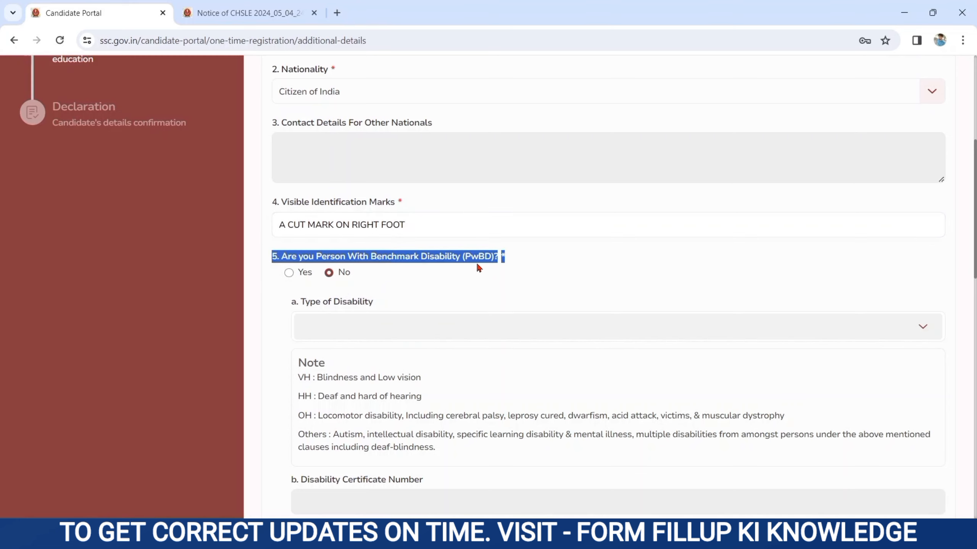
left_click(289, 273)
left_click(330, 320)
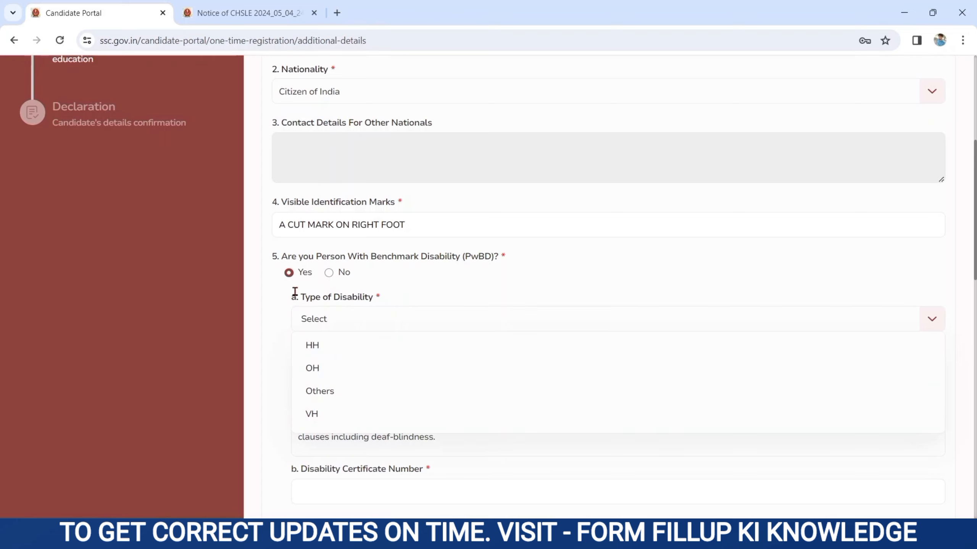
left_click(281, 304)
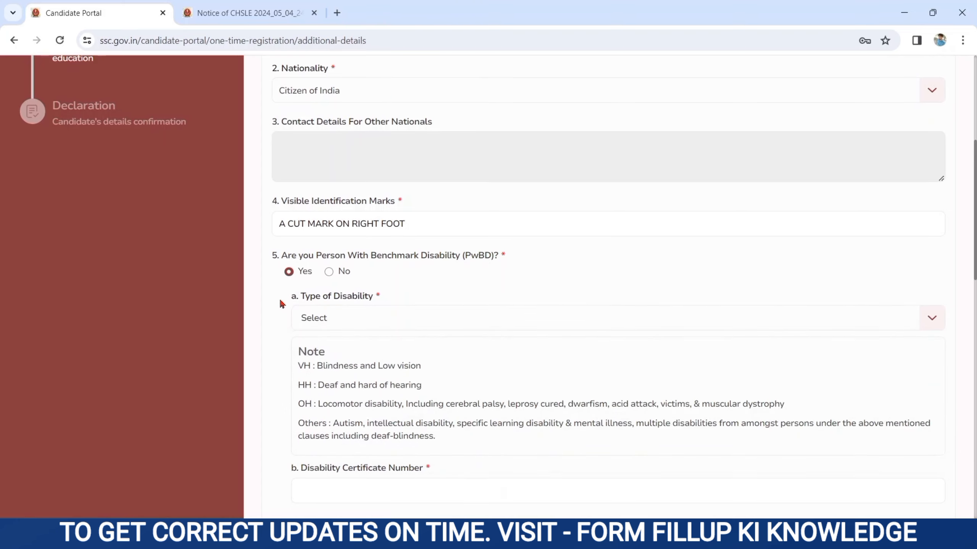
scroll(282, 304, "down", 5)
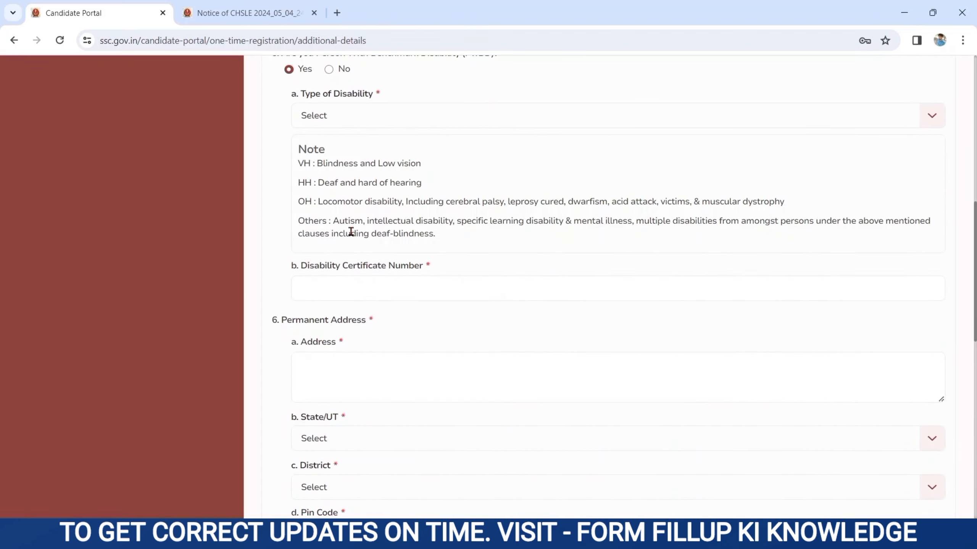
left_click_drag(299, 270, 429, 276)
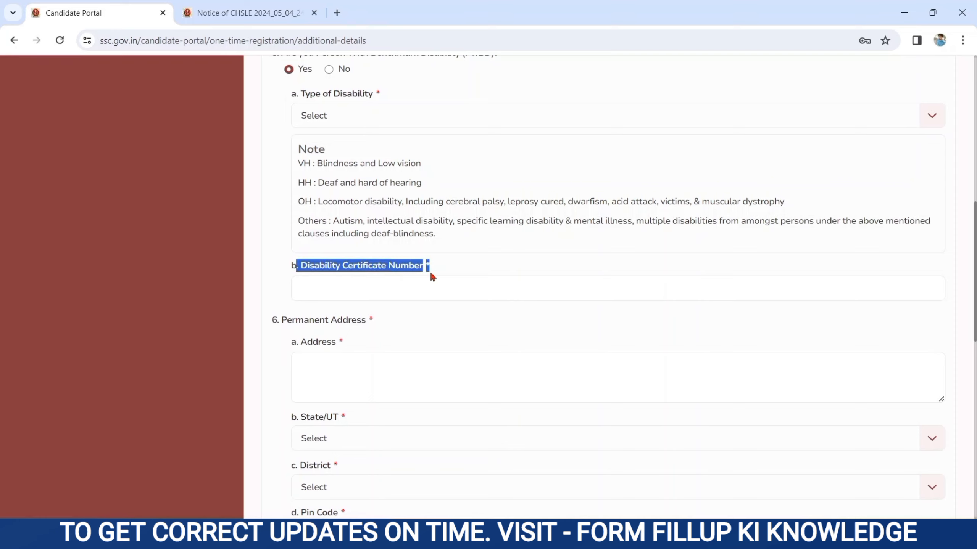
left_click(329, 69)
left_click(260, 305)
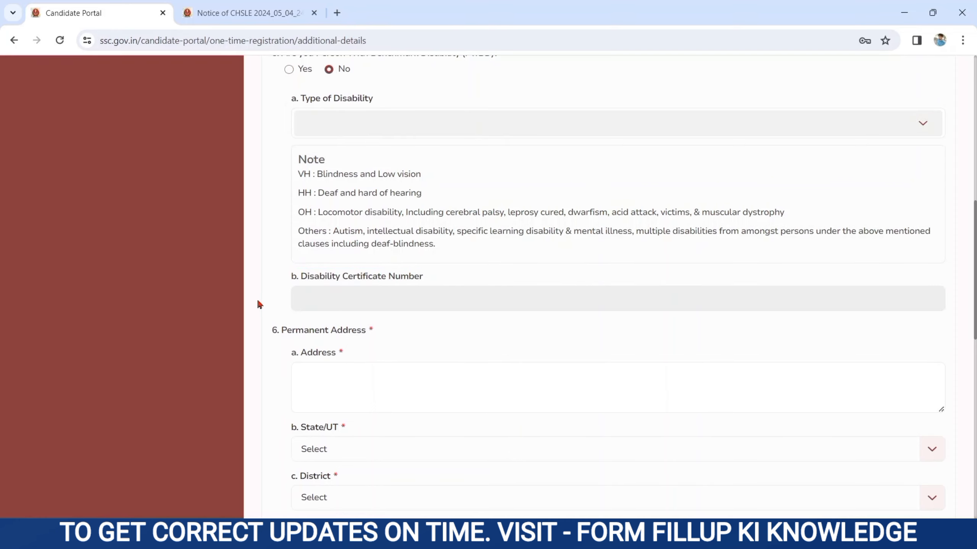
In the Permanent Address section, set State/UT to Bihar and District to Begusarai, and go to the Pin Code field.
scroll(258, 305, "down", 3)
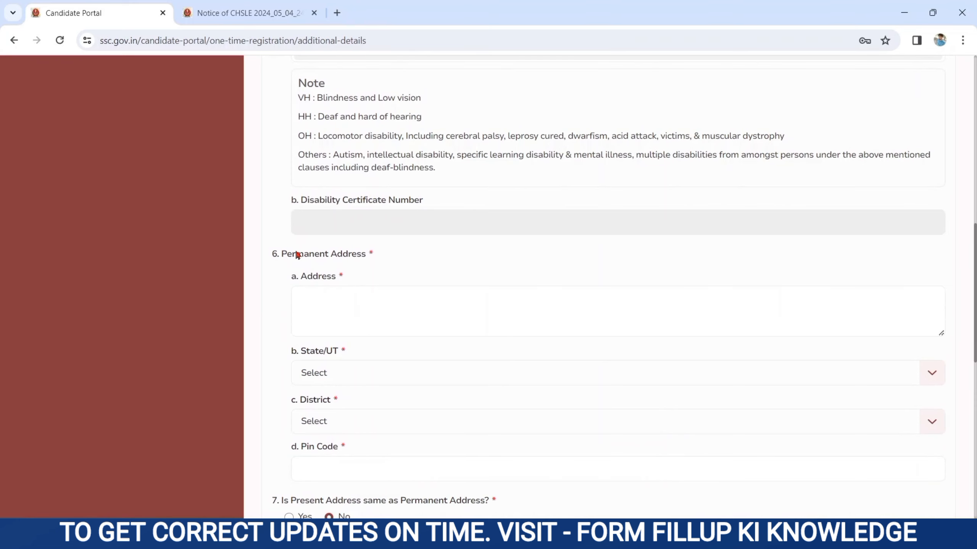
left_click_drag(282, 254, 353, 277)
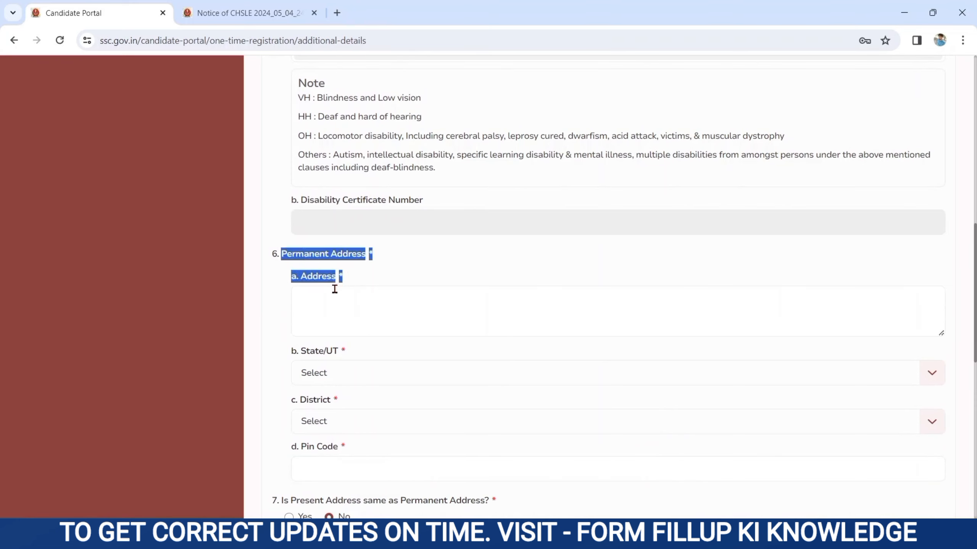
left_click(322, 296)
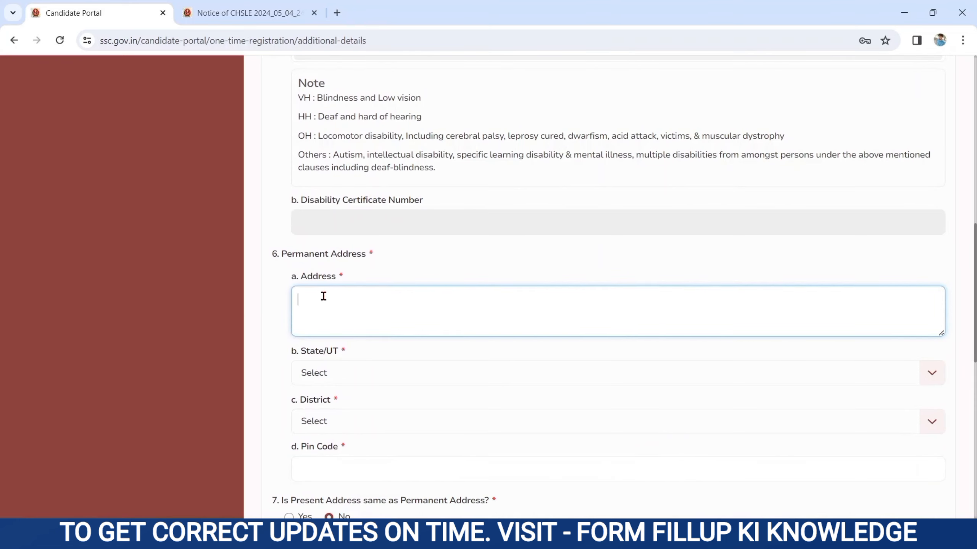
left_click(260, 317)
scroll(261, 318, "down", 3)
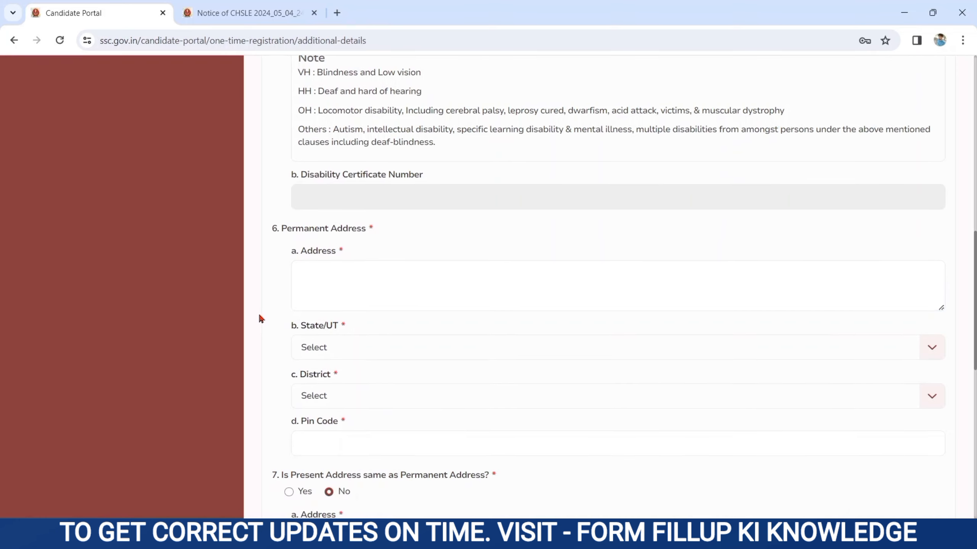
scroll(260, 319, "down", 1)
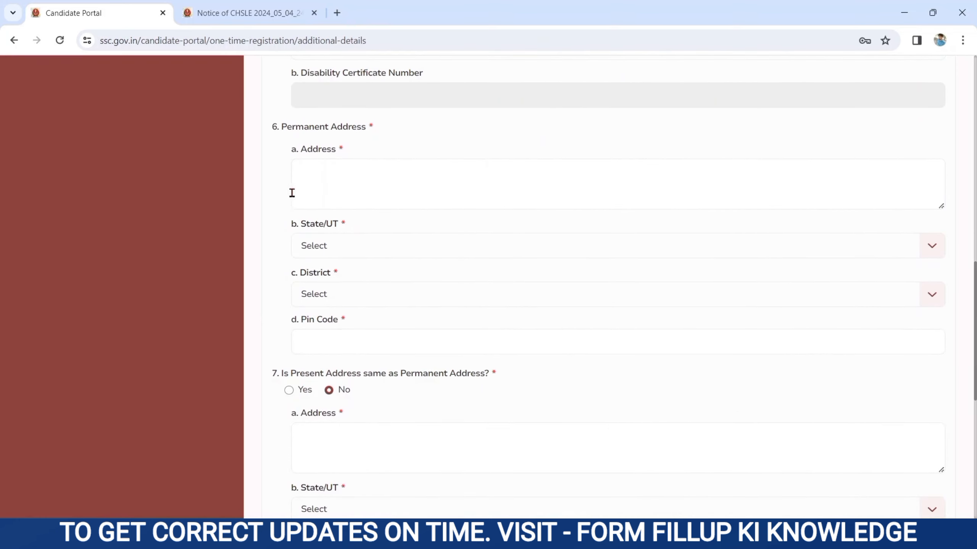
left_click(316, 243)
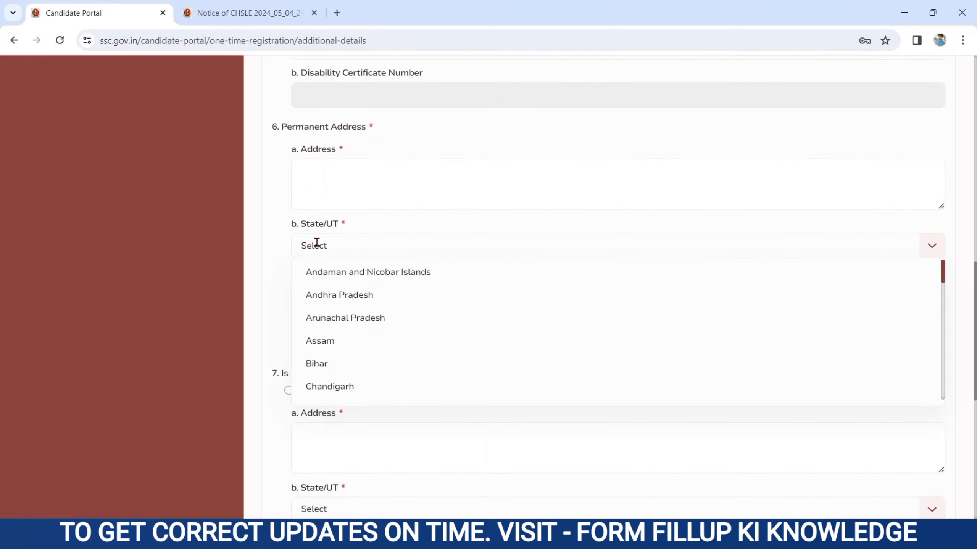
left_click(315, 375)
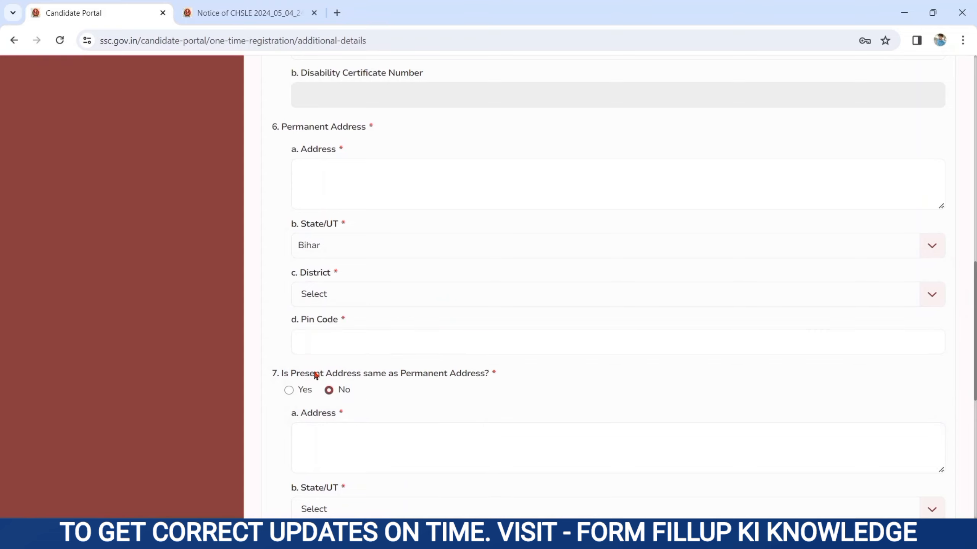
left_click(308, 293)
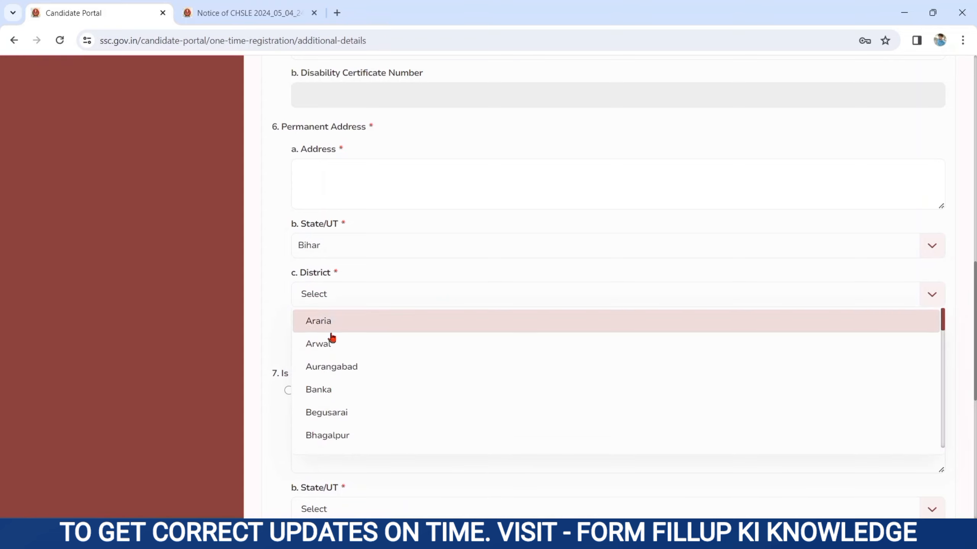
left_click(353, 410)
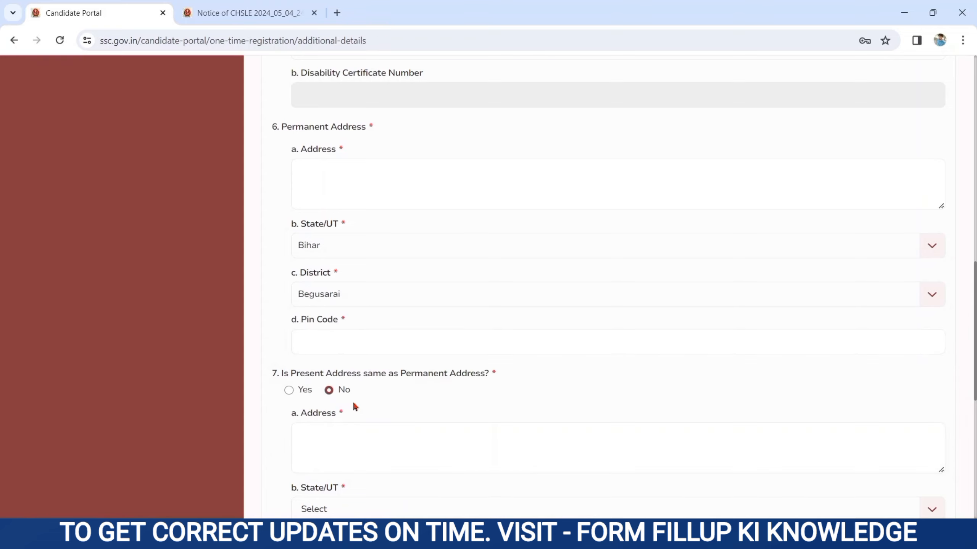
left_click(316, 336)
Answer Yes to whether the present address is the same as the permanent address, return it to No and go to the present Address field.
left_click(275, 375)
left_click_drag(275, 375, 419, 391)
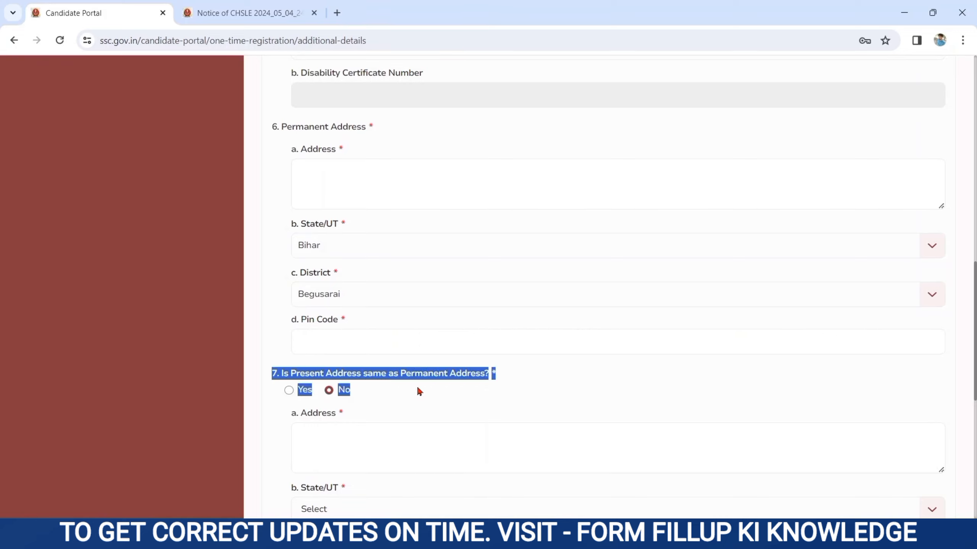
left_click(434, 403)
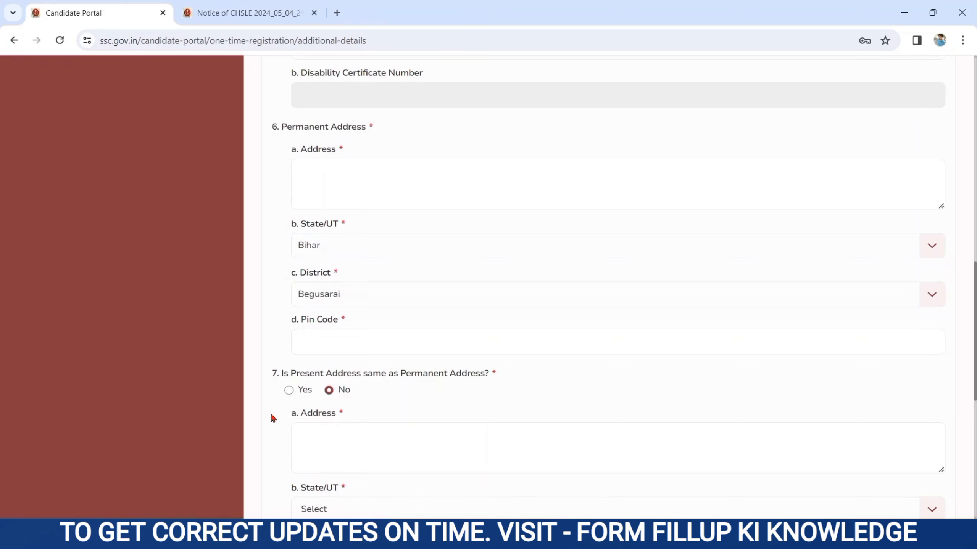
scroll(271, 415, "down", 5)
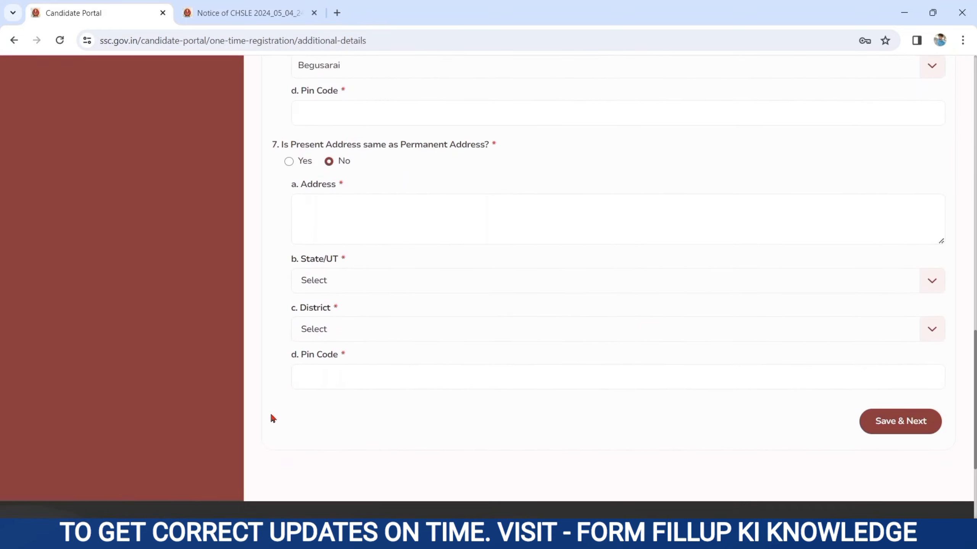
left_click(288, 162)
left_click(329, 162)
left_click(329, 220)
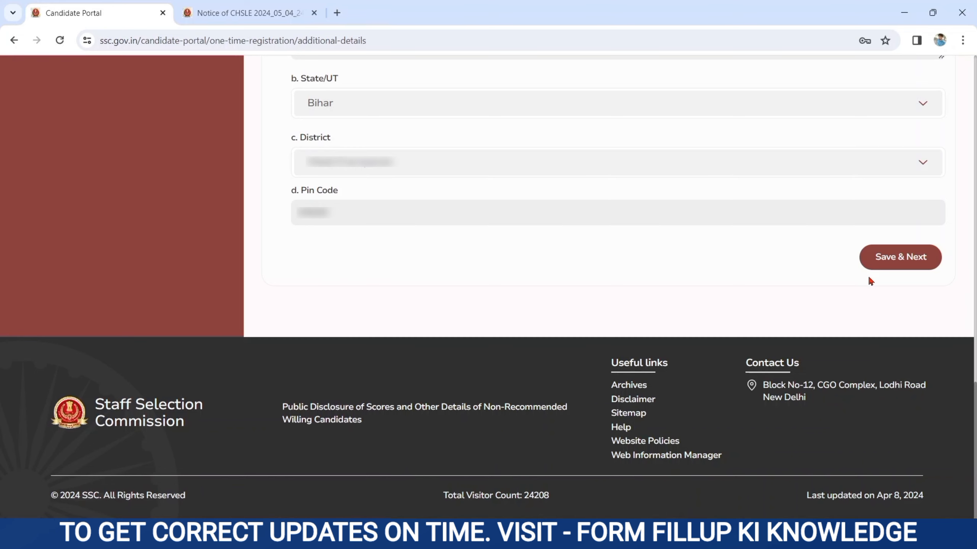
Save the Additional Details form, acknowledge the confirmation and continue to the Declaration page.
left_click(900, 258)
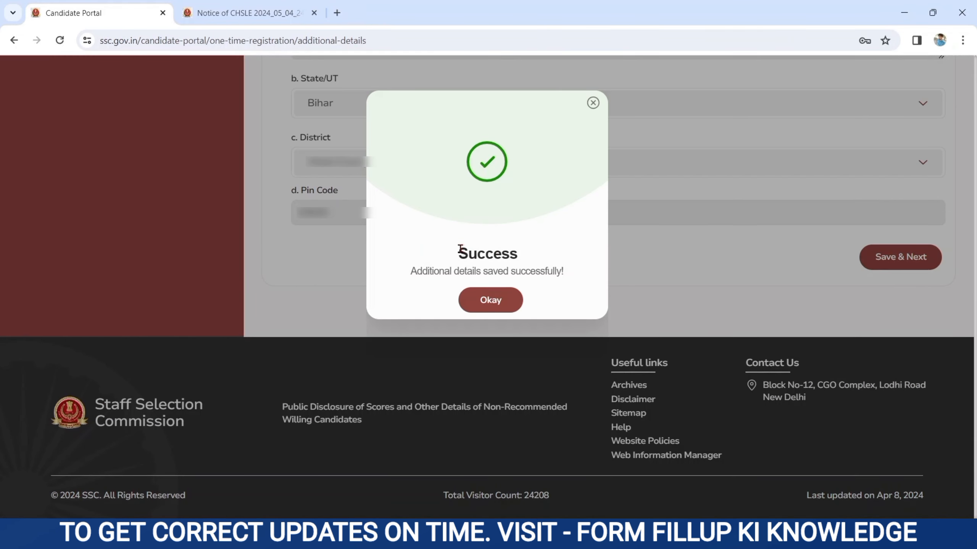
left_click_drag(465, 246, 561, 280)
left_click(516, 301)
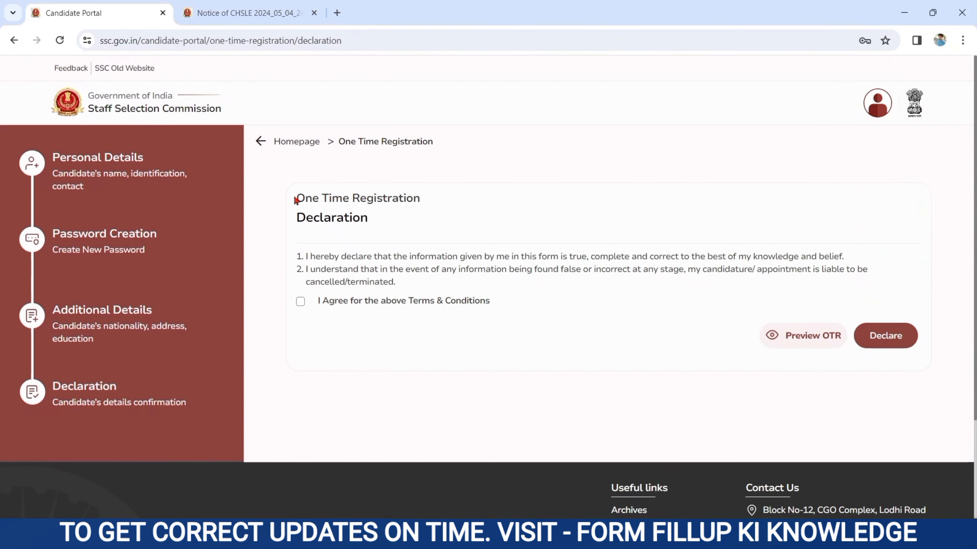
Agree to the declaration's Terms & Conditions, preview the OTR form and close the preview.
left_click_drag(295, 200, 371, 223)
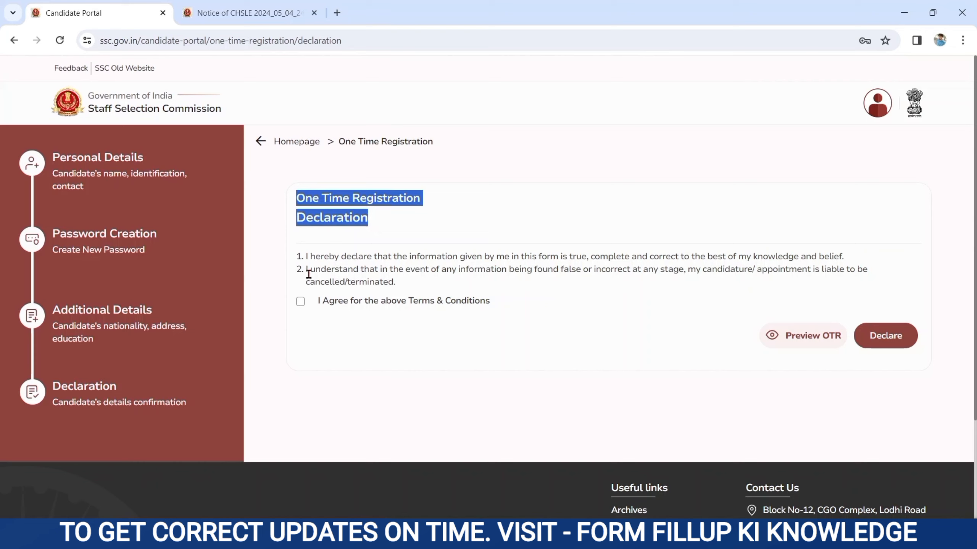
left_click(300, 303)
left_click(787, 341)
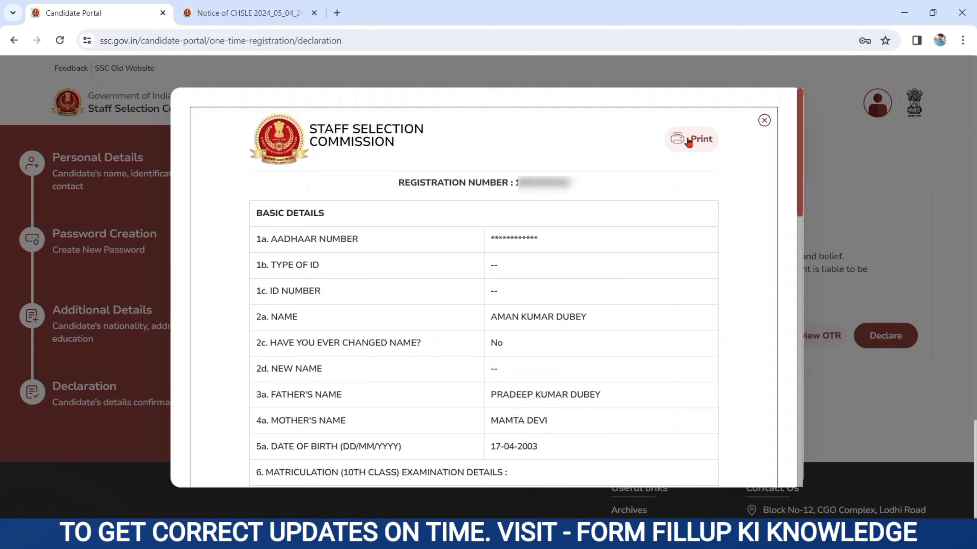
left_click(765, 121)
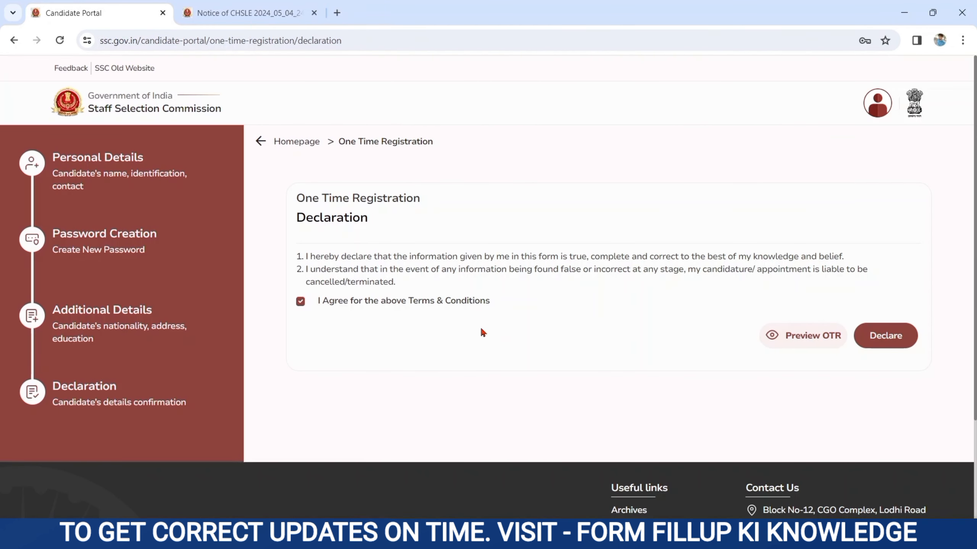
Submit the One Time Registration declaration and acknowledge the confirmation message.
left_click(886, 337)
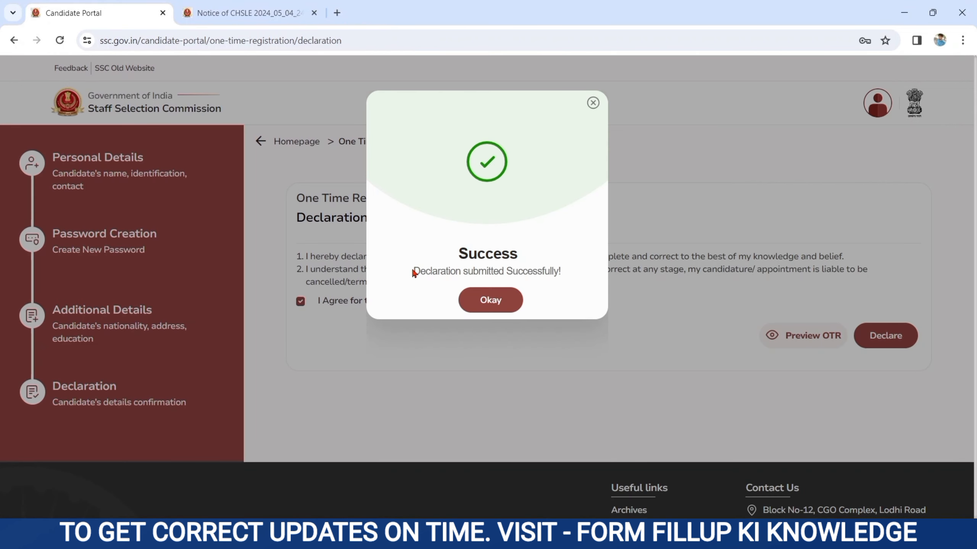
left_click_drag(413, 273, 552, 288)
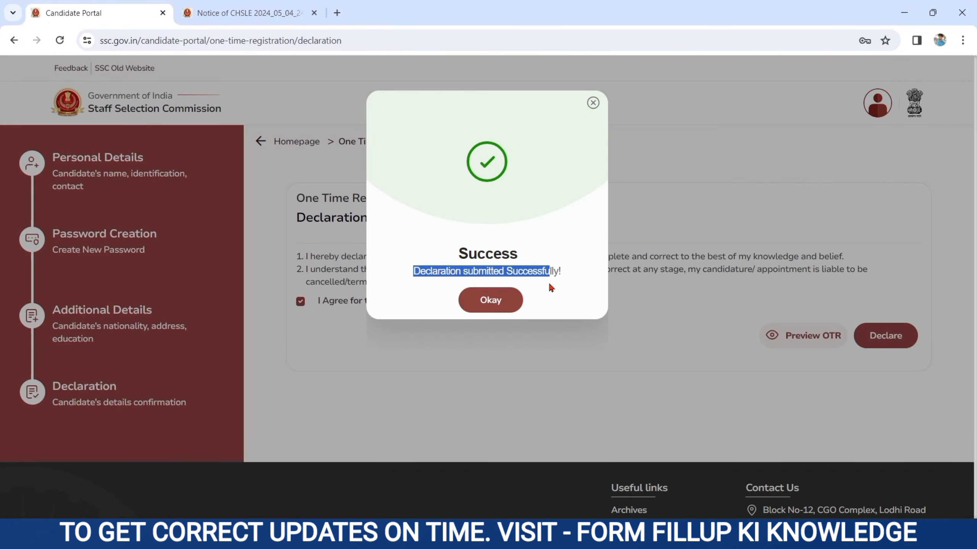
left_click(511, 304)
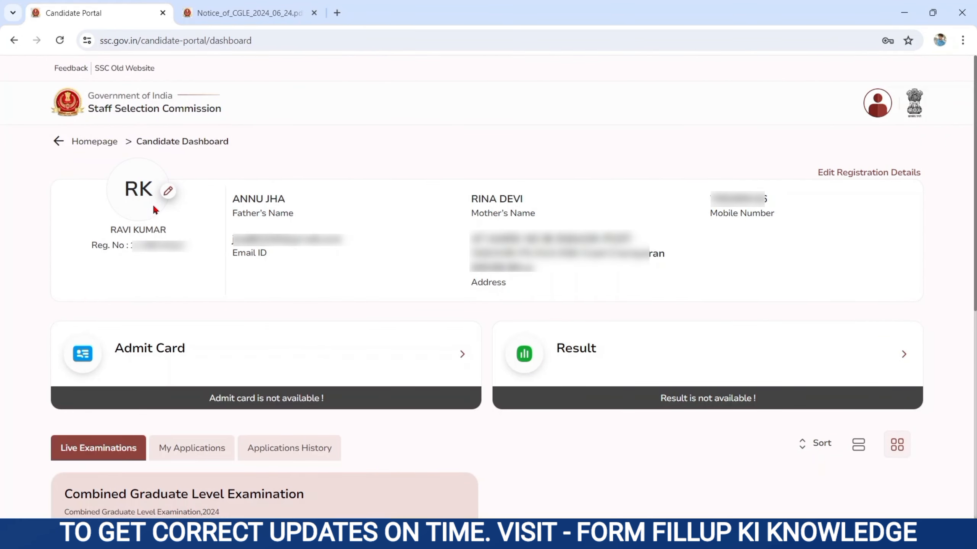
Check the candidate's dashboard details and exam dates, and open the application form for the Combined Graduate Level Examination, 2024.
left_click_drag(128, 246, 226, 242)
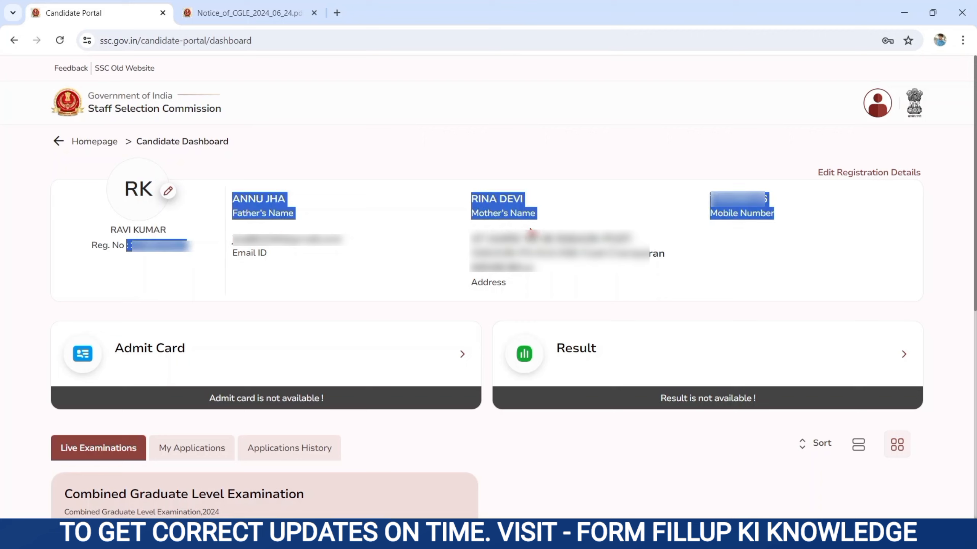
left_click_drag(471, 232, 520, 287)
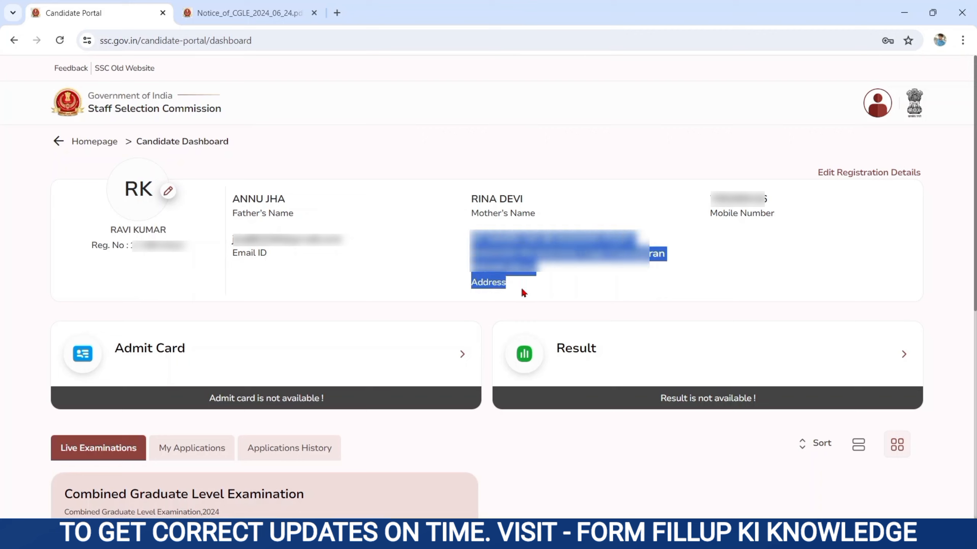
left_click(674, 168)
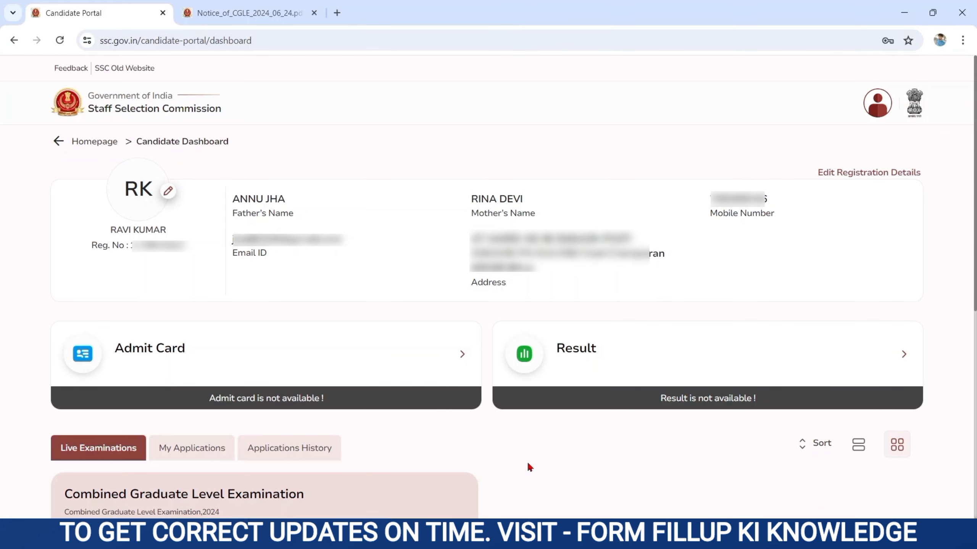
scroll(529, 466, "down", 5)
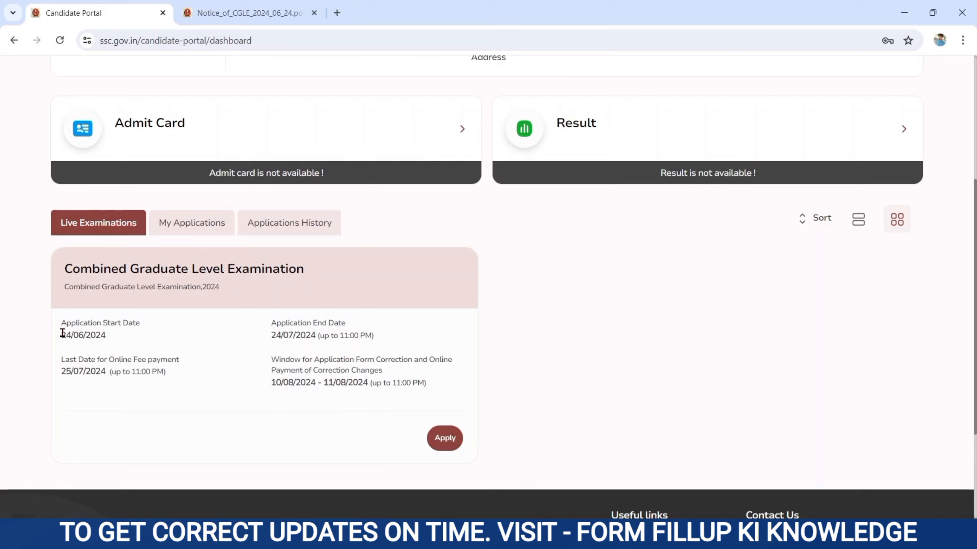
left_click_drag(62, 333, 369, 340)
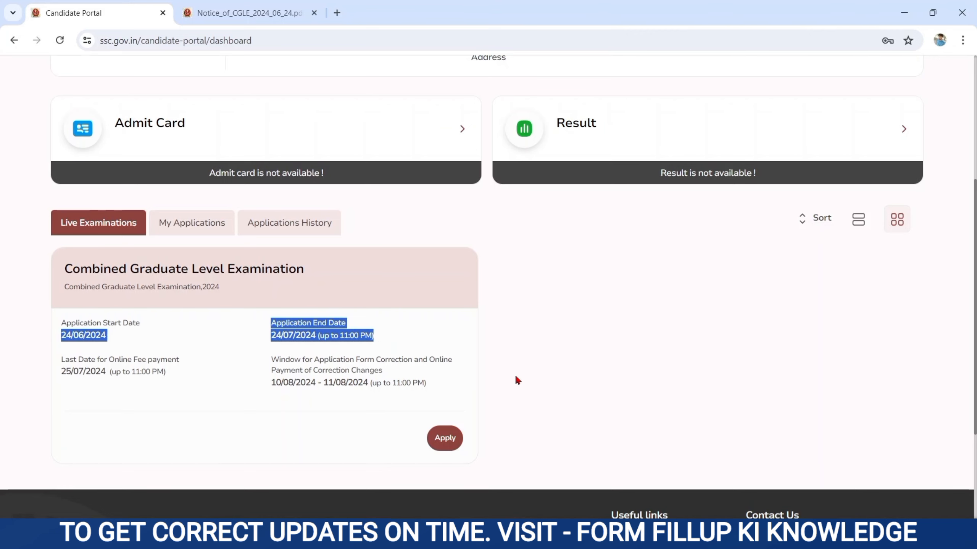
left_click(443, 438)
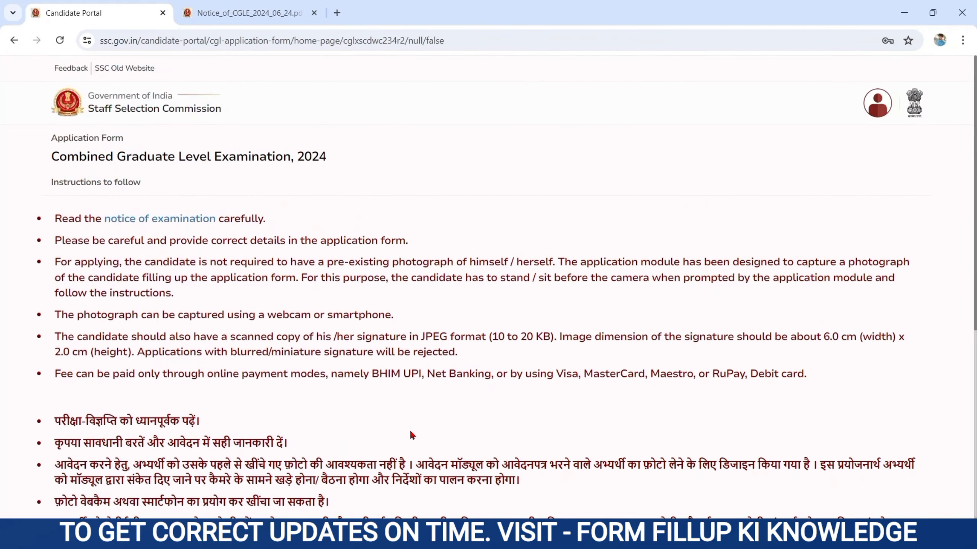
scroll(412, 435, "down", 7)
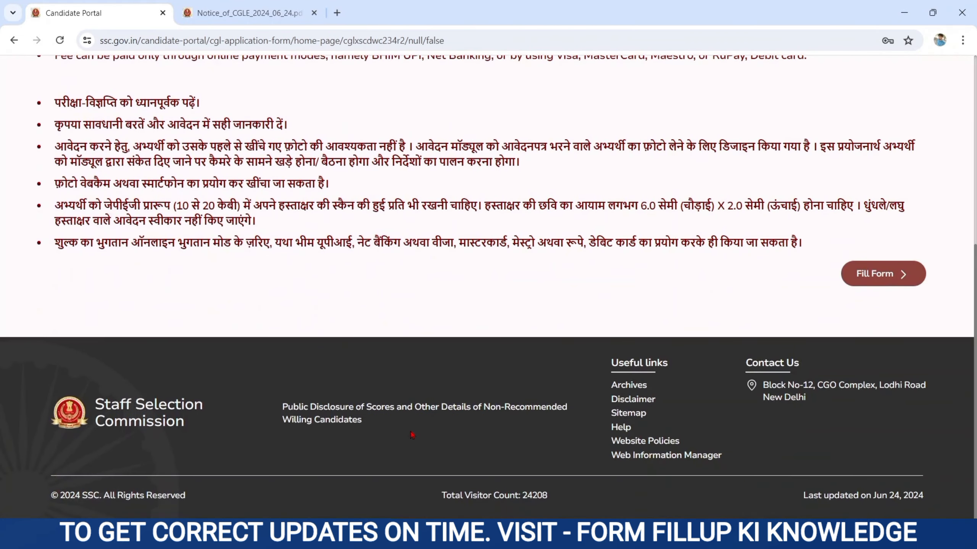
left_click(864, 274)
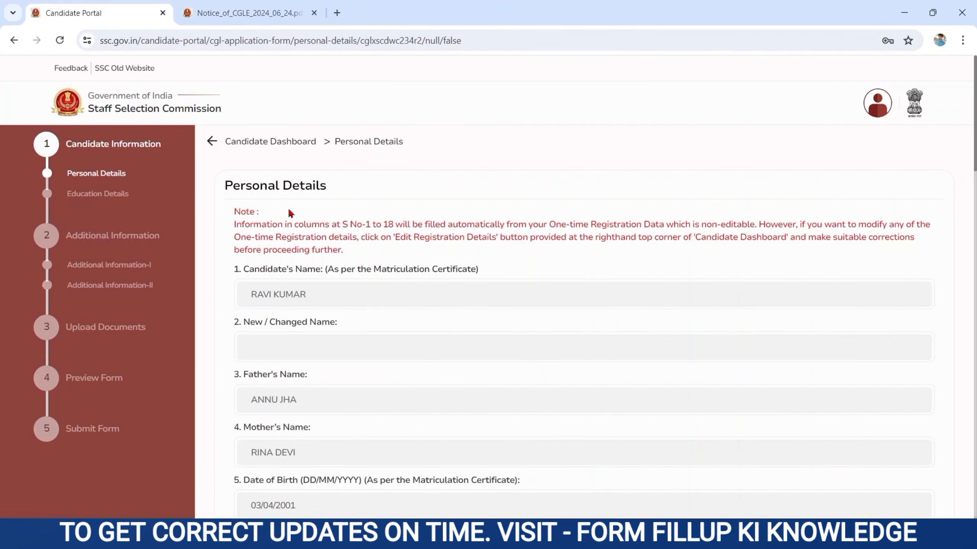
Review the note and prefilled Personal Details, save them and continue to Education Details.
left_click_drag(230, 225, 339, 249)
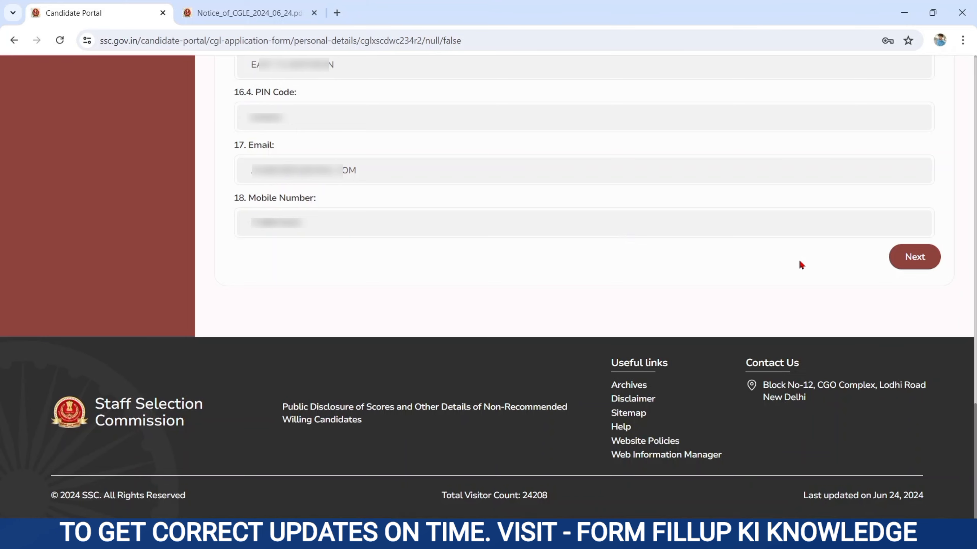
left_click(910, 262)
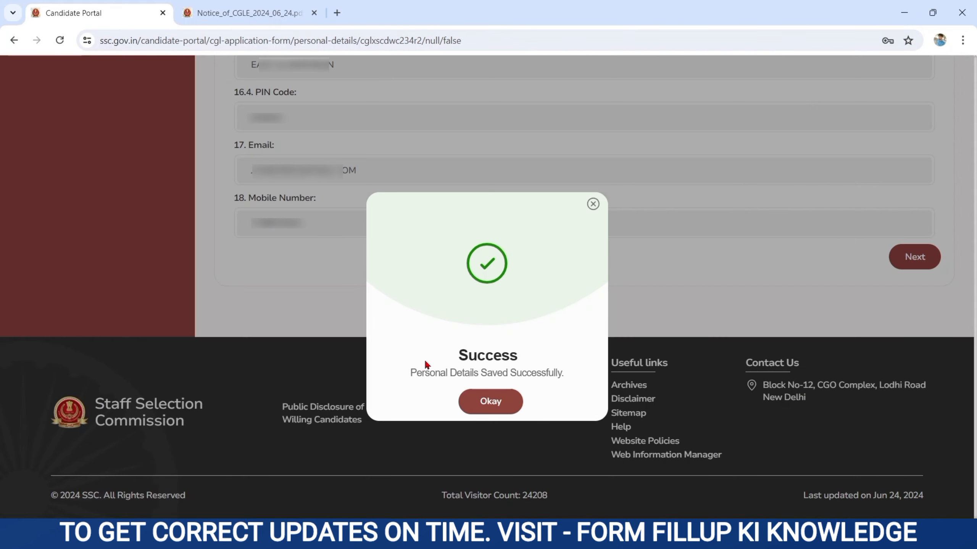
left_click(490, 401)
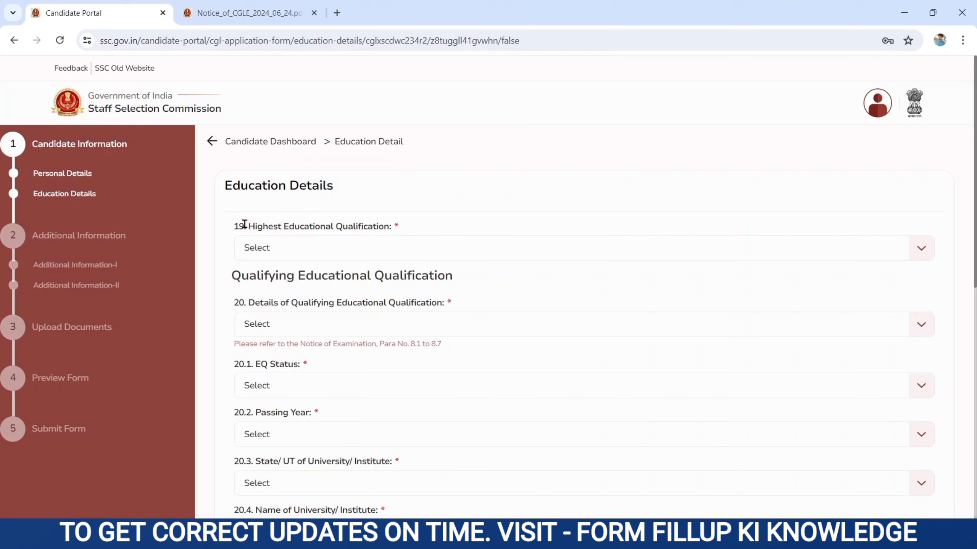
Set Highest Educational Qualification to Graduation in the Education Details form.
left_click_drag(245, 226, 385, 226)
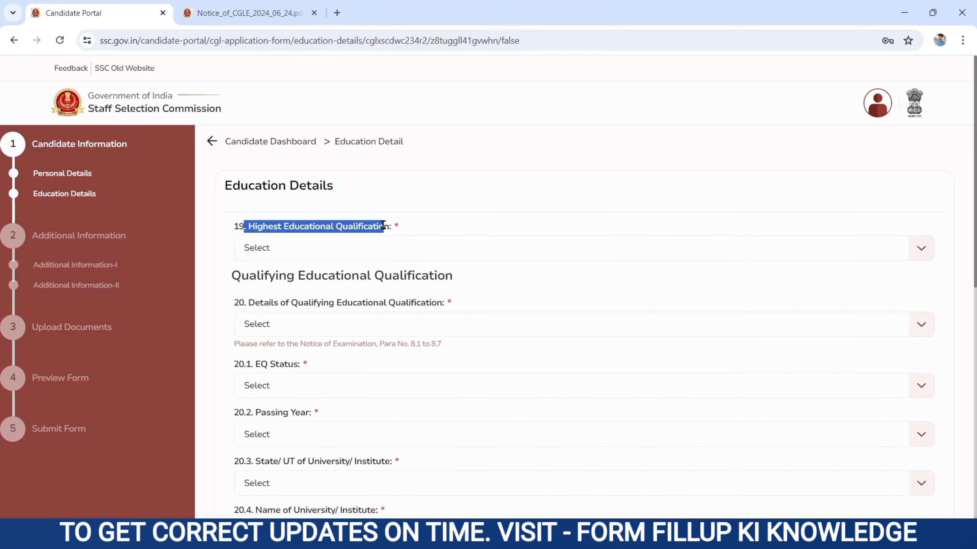
left_click(312, 247)
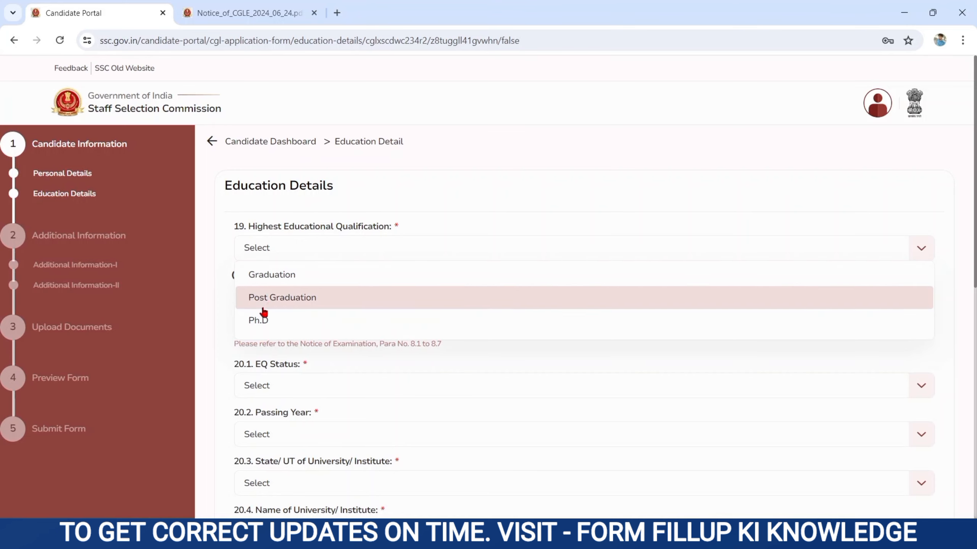
left_click(260, 285)
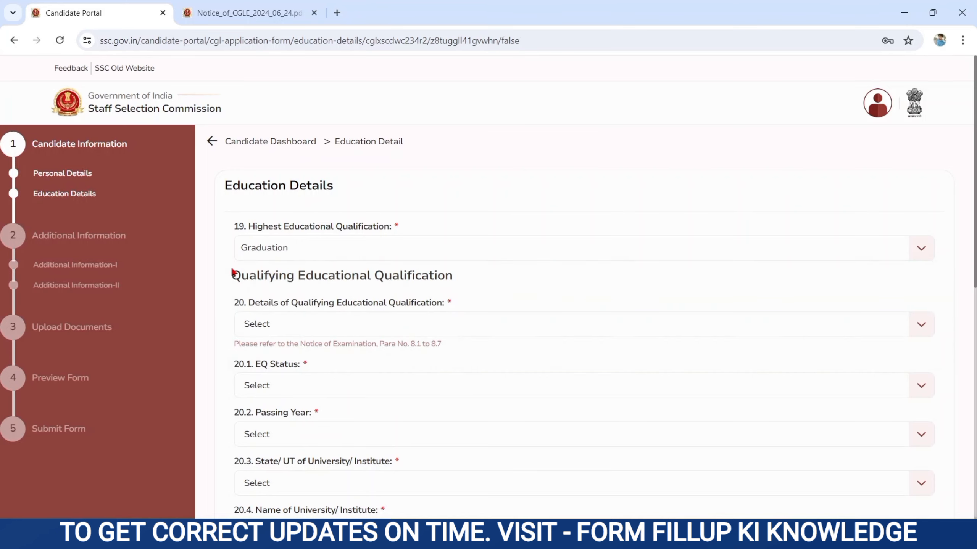
Set Details of Qualifying Educational Qualification to Graduation.
left_click_drag(232, 276, 454, 289)
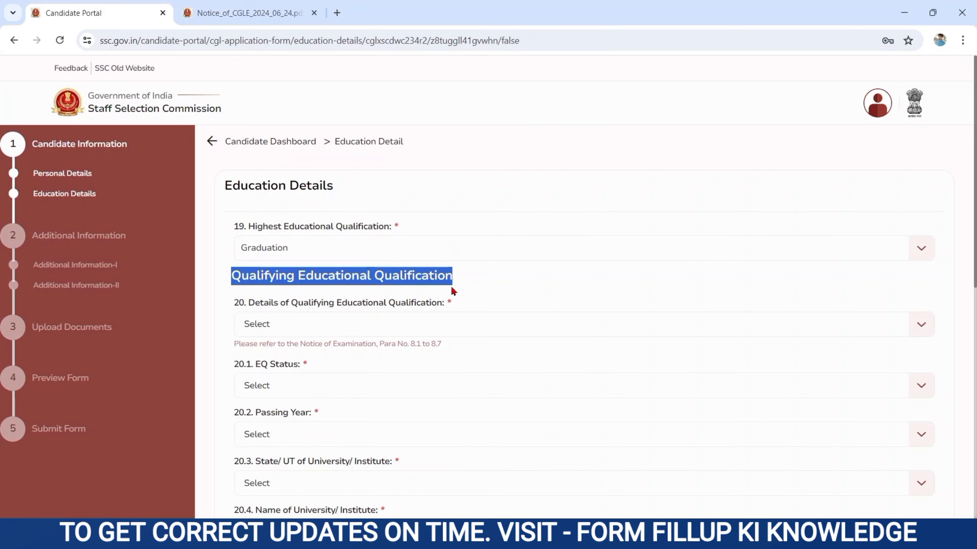
scroll(265, 301, "down", 5)
left_click(323, 146)
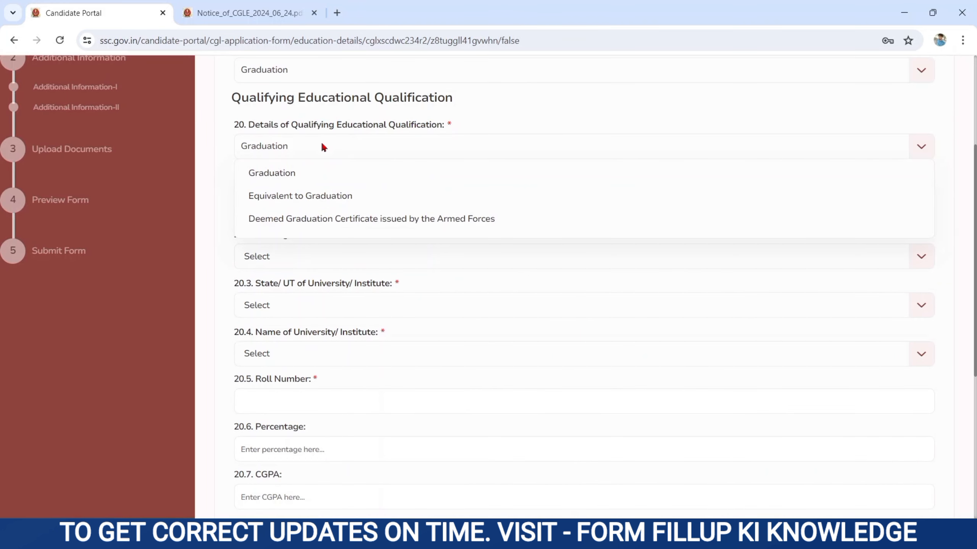
left_click(278, 175)
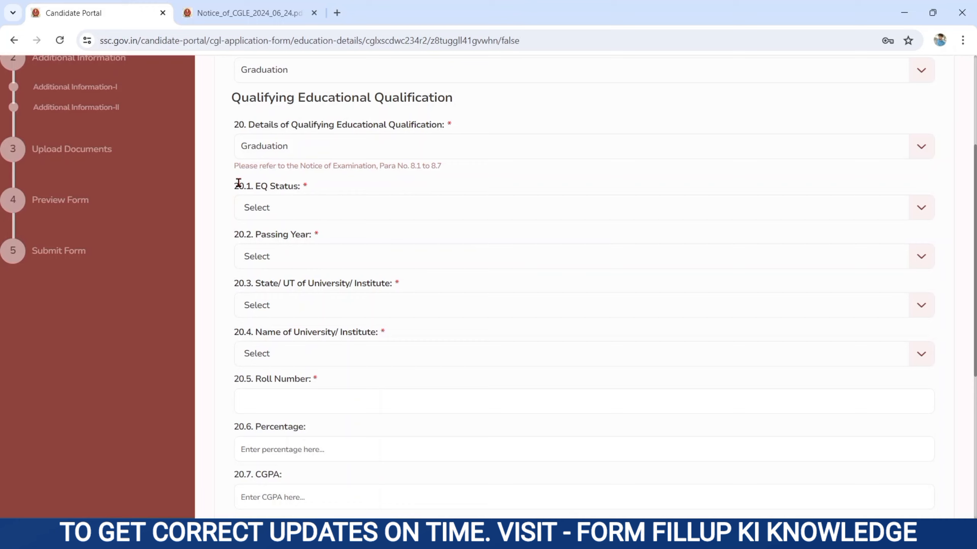
Set the qualification's EQ Status to Appearing and its Passing Year to 2024.
left_click_drag(238, 182, 300, 191)
left_click(280, 203)
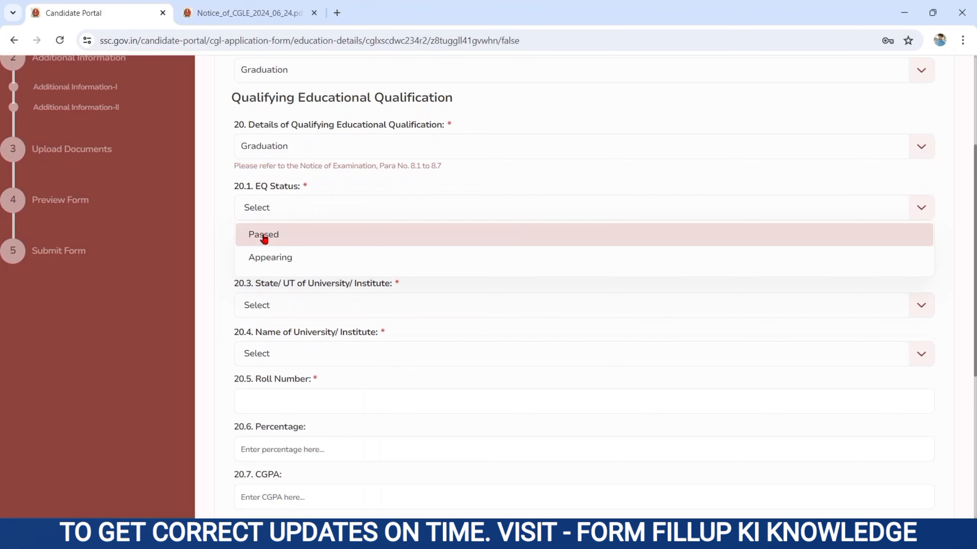
left_click(273, 259)
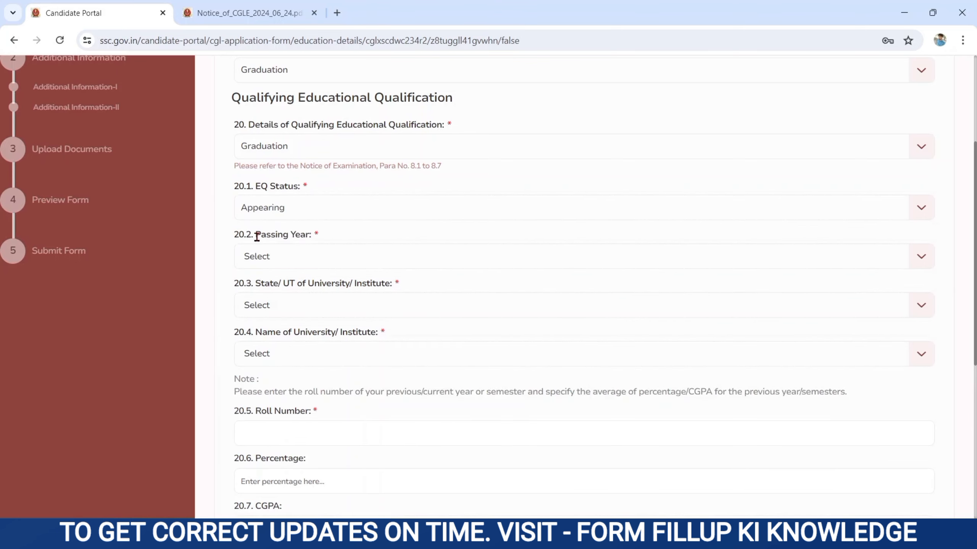
left_click_drag(257, 238, 302, 235)
left_click(280, 252)
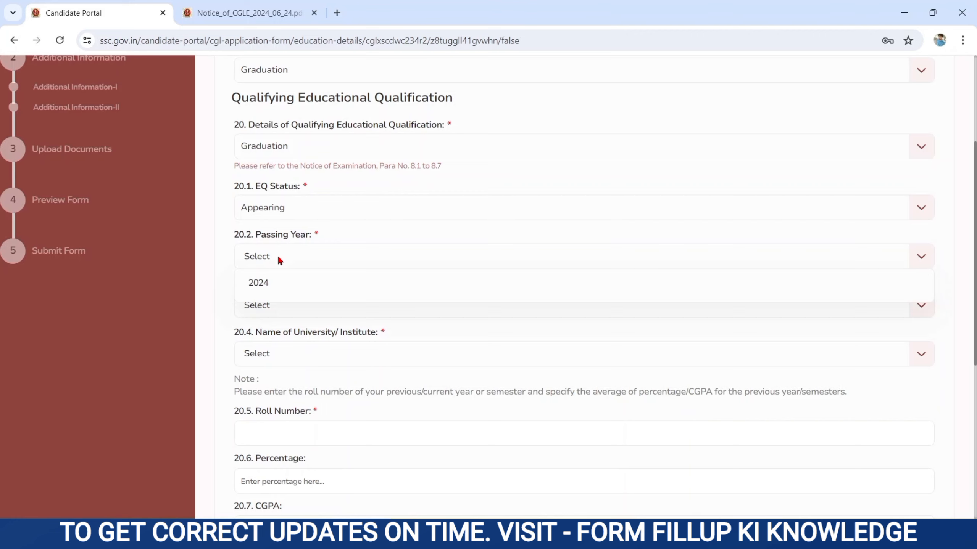
left_click(263, 284)
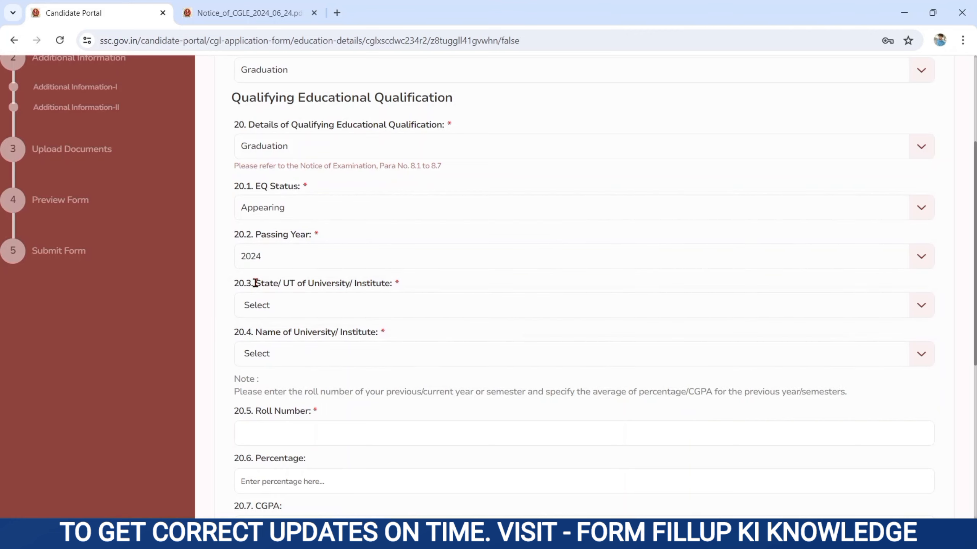
Change EQ Status to Passed and set Passing Year to 2023.
left_click(268, 212)
left_click(259, 241)
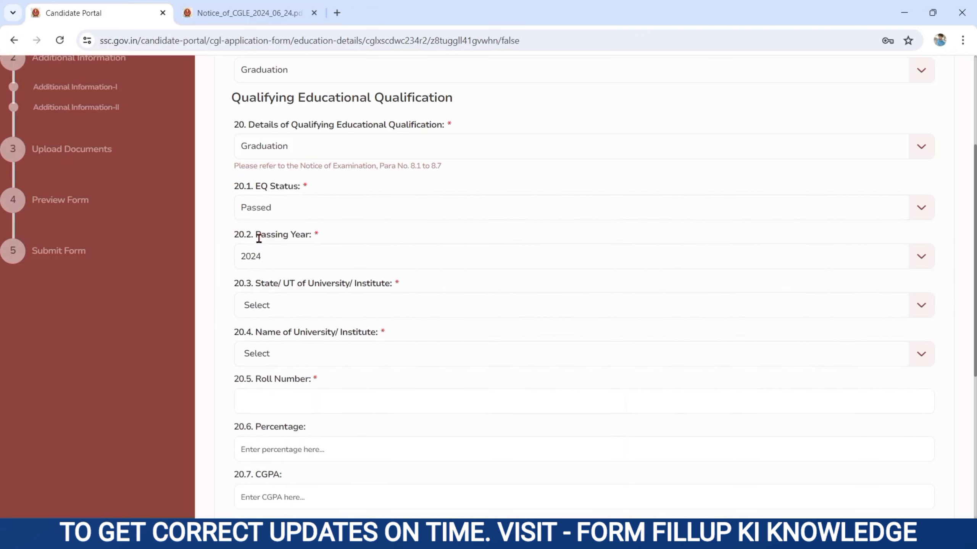
left_click(270, 263)
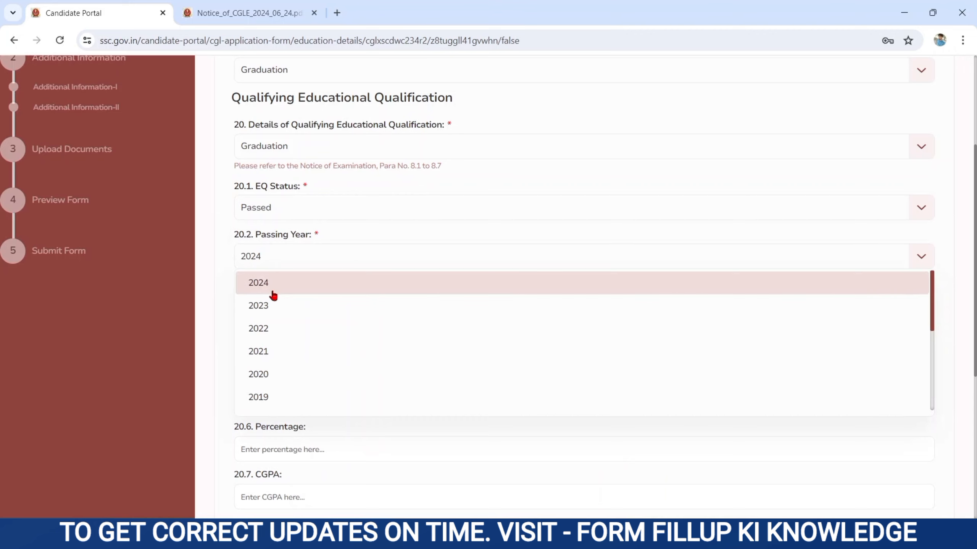
left_click(272, 307)
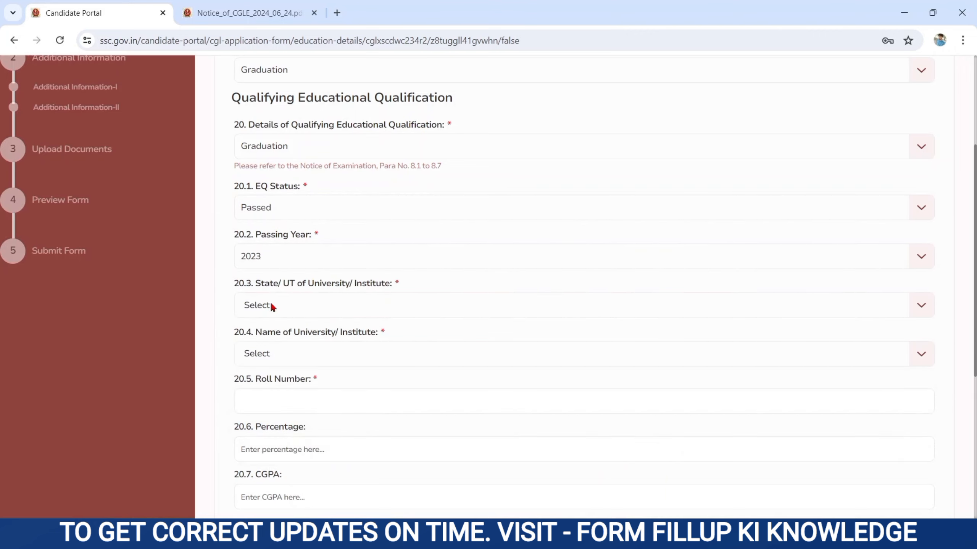
Set the university's State/UT to Bihar and its name to BABASAHEB BHIMRAO AMBEDKAR BIHAR UNIVERSITY.
left_click_drag(244, 282, 331, 283)
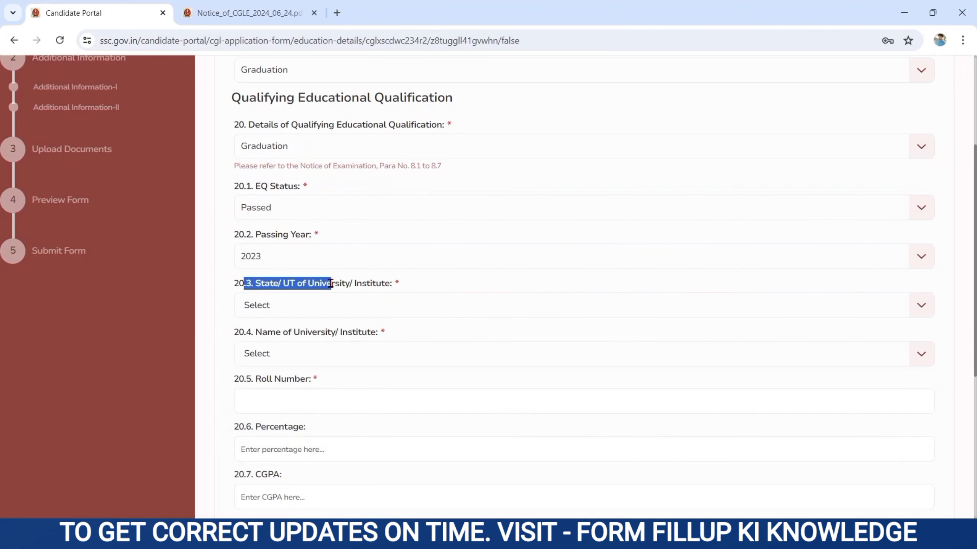
left_click(282, 305)
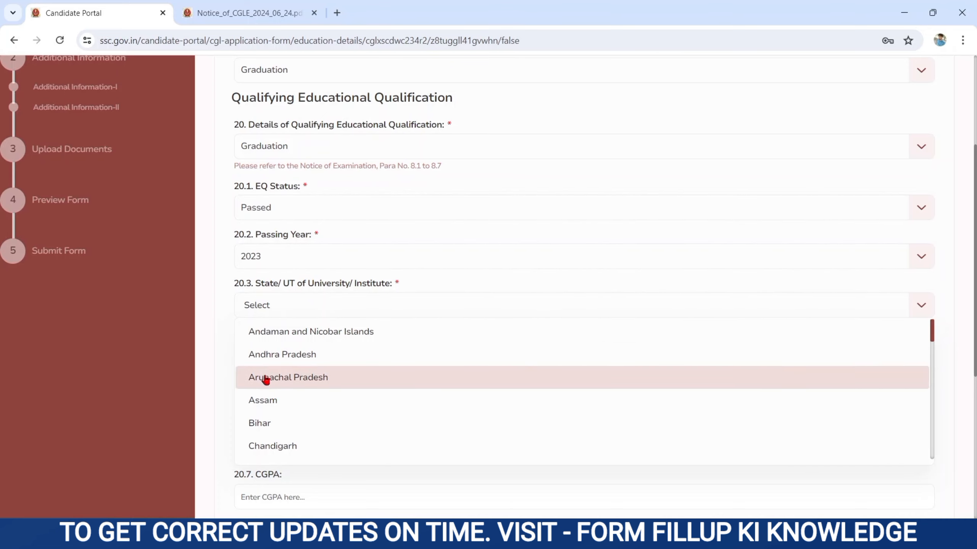
left_click(260, 424)
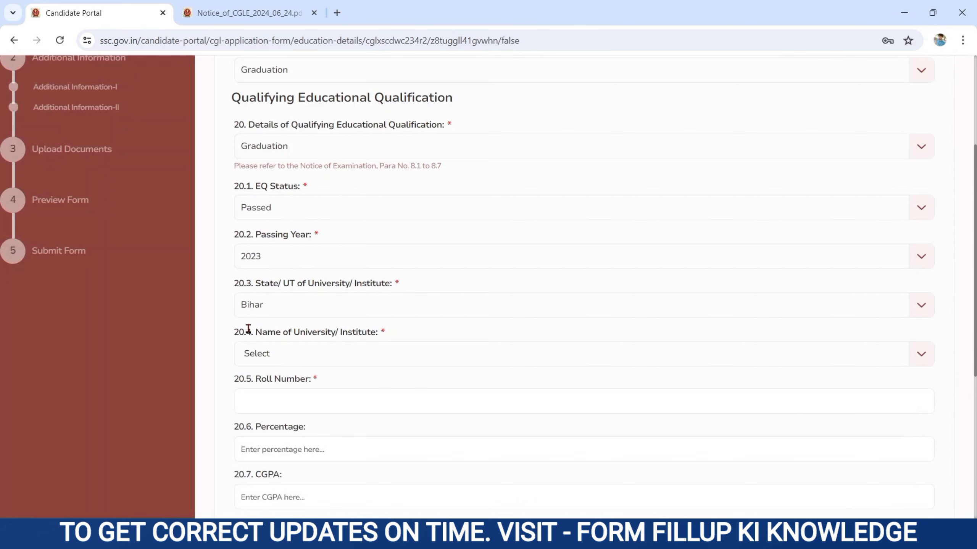
left_click_drag(246, 332, 401, 324)
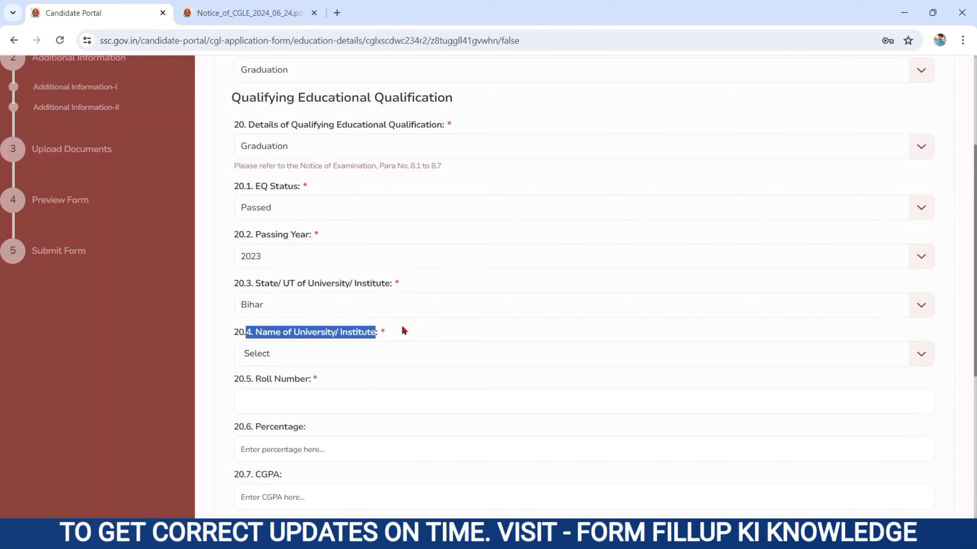
left_click(283, 354)
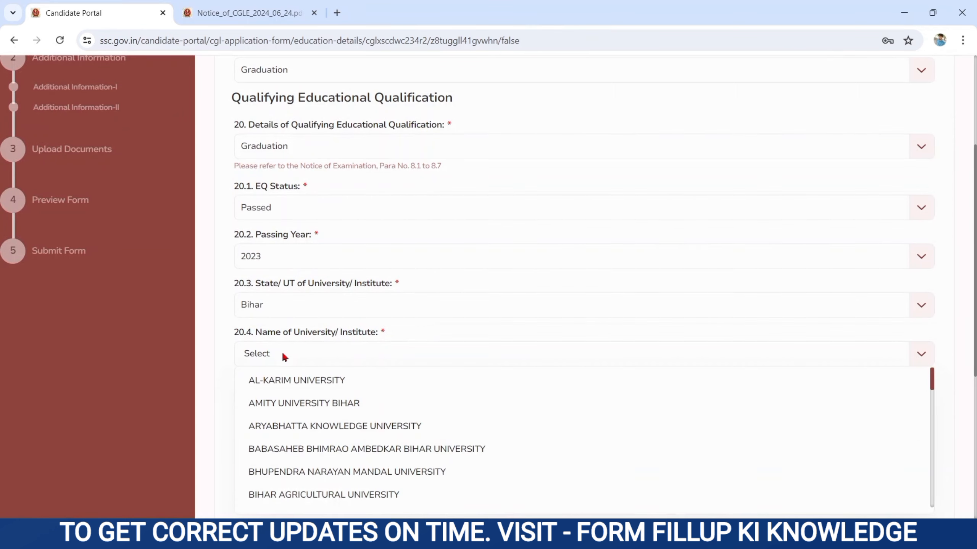
left_click(299, 447)
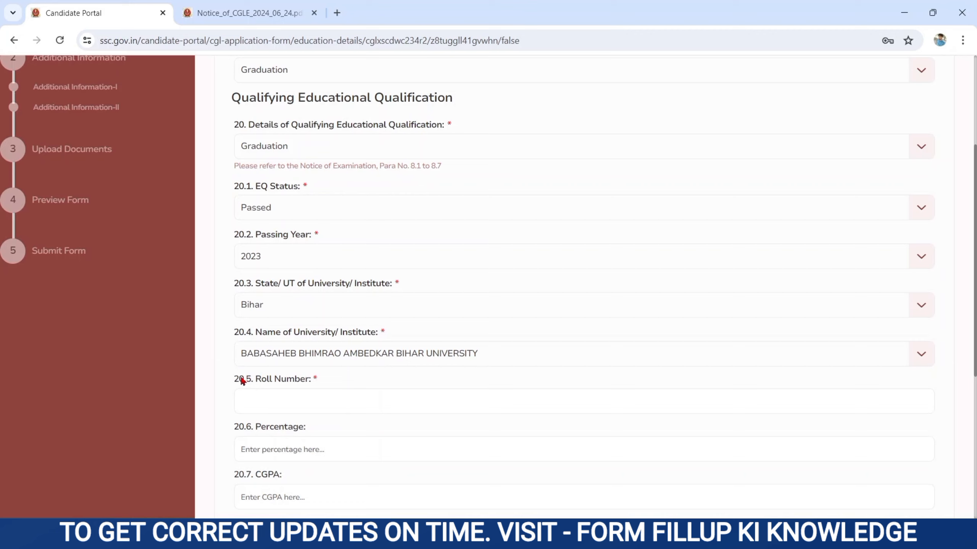
Enter the candidate's roll number and set Percentage to 56.37, leaving CGPA empty.
left_click_drag(238, 382, 323, 383)
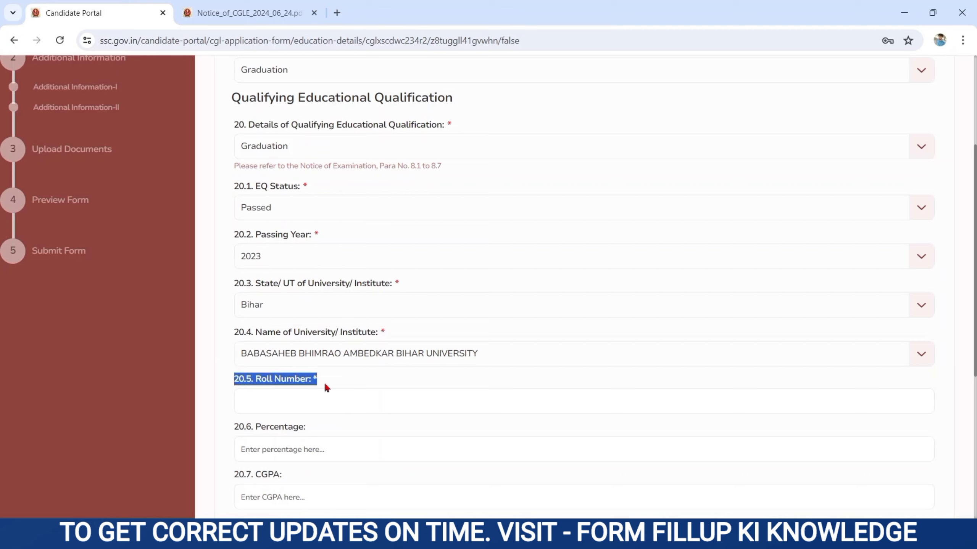
left_click(286, 395)
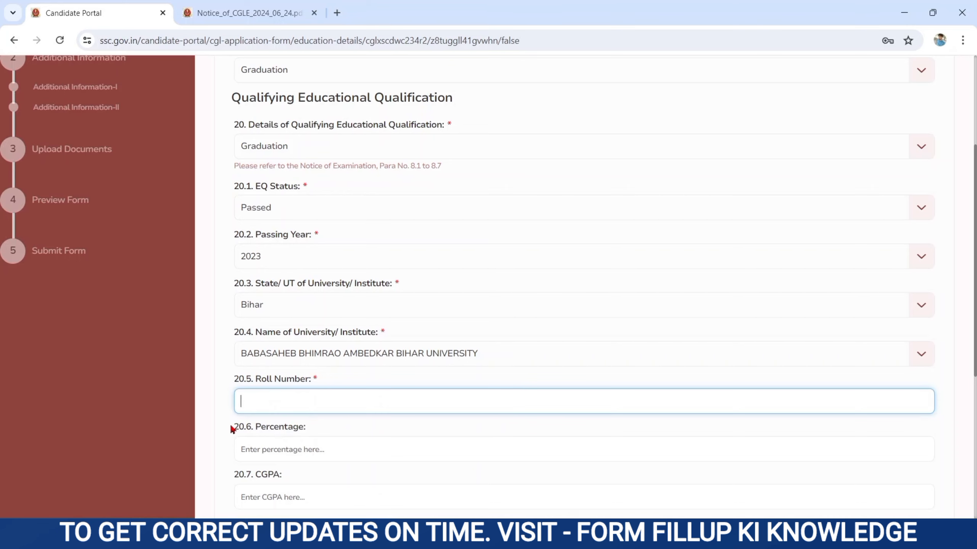
left_click_drag(231, 427, 323, 430)
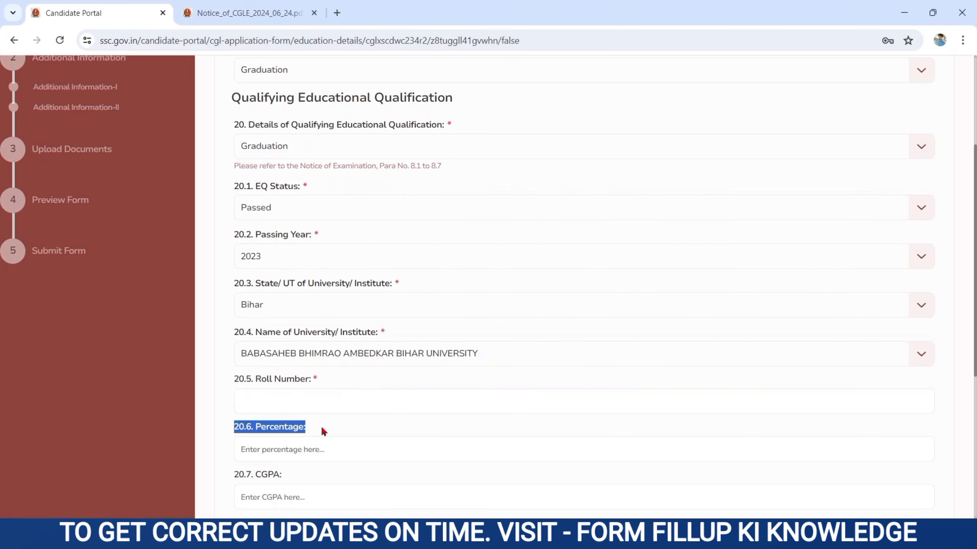
left_click(246, 450)
left_click(225, 448)
scroll(226, 449, "down", 5)
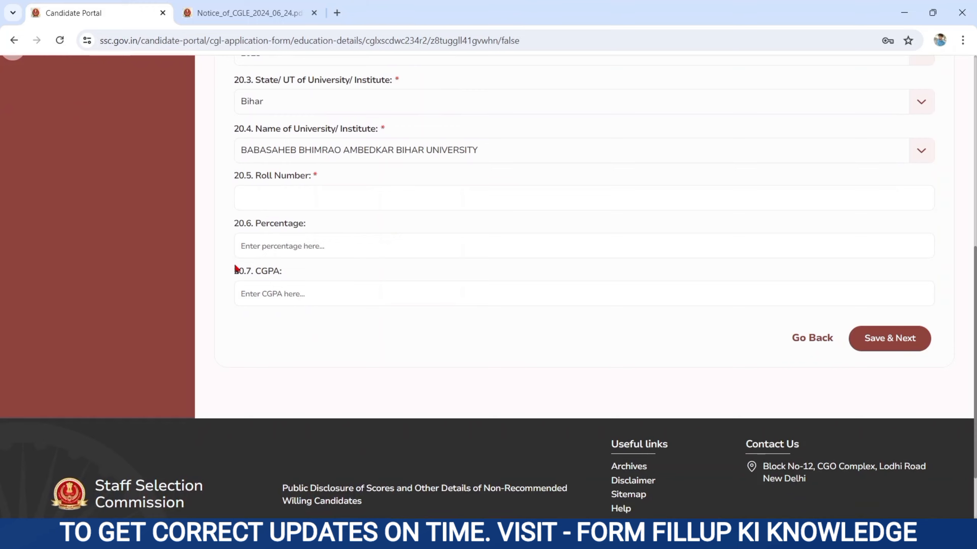
left_click_drag(234, 275, 287, 275)
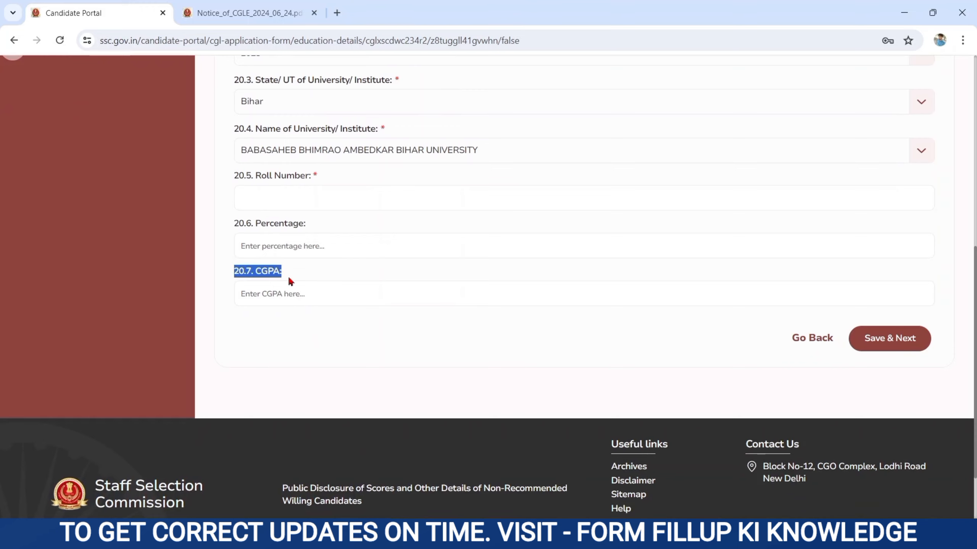
left_click(265, 294)
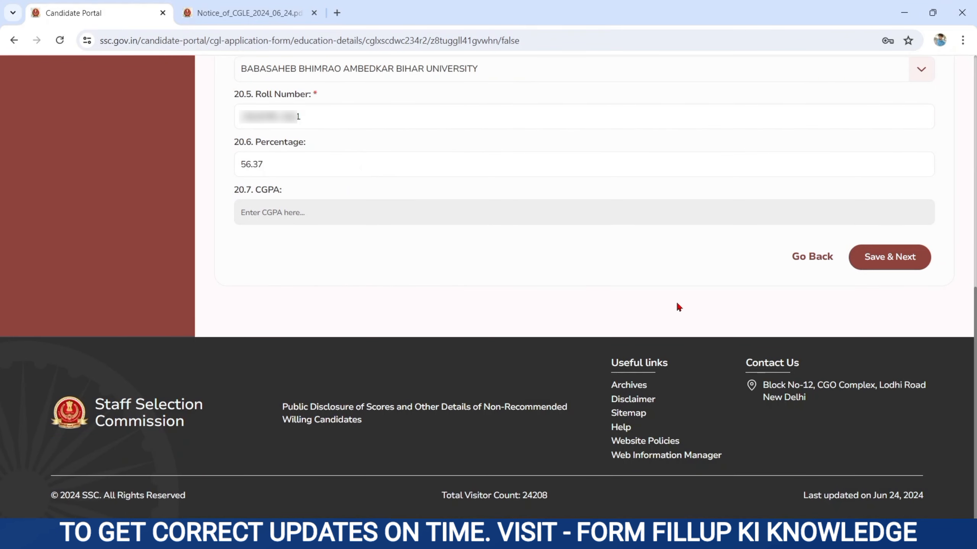
Save the Education Details and acknowledge the confirmation message to continue to Additional Information-I.
left_click(891, 258)
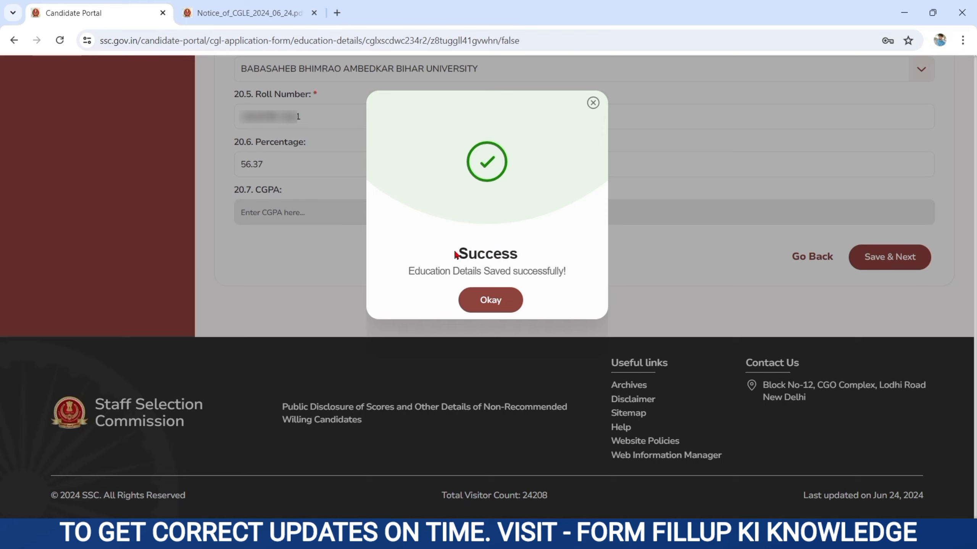
left_click_drag(405, 271, 575, 273)
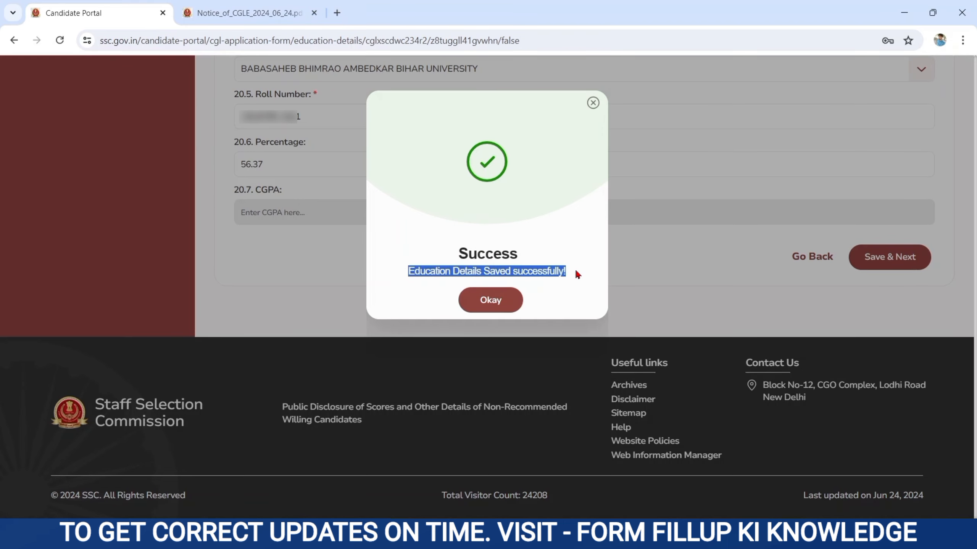
left_click(499, 300)
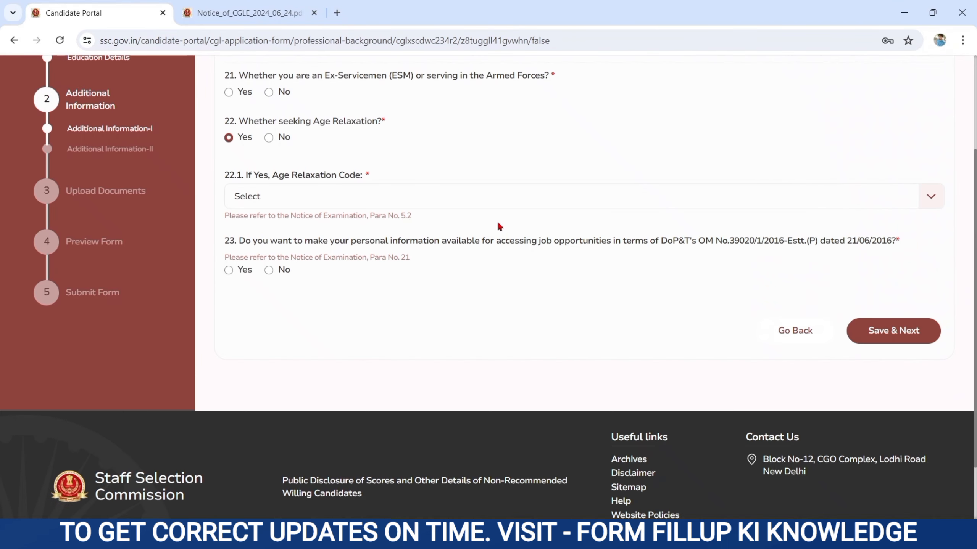
Check the Armed Forces service fields required of Ex-Servicemen, and answer No to the Ex-Servicemen (ESM) or serving in the Armed Forces question.
scroll(486, 168, "up", 3)
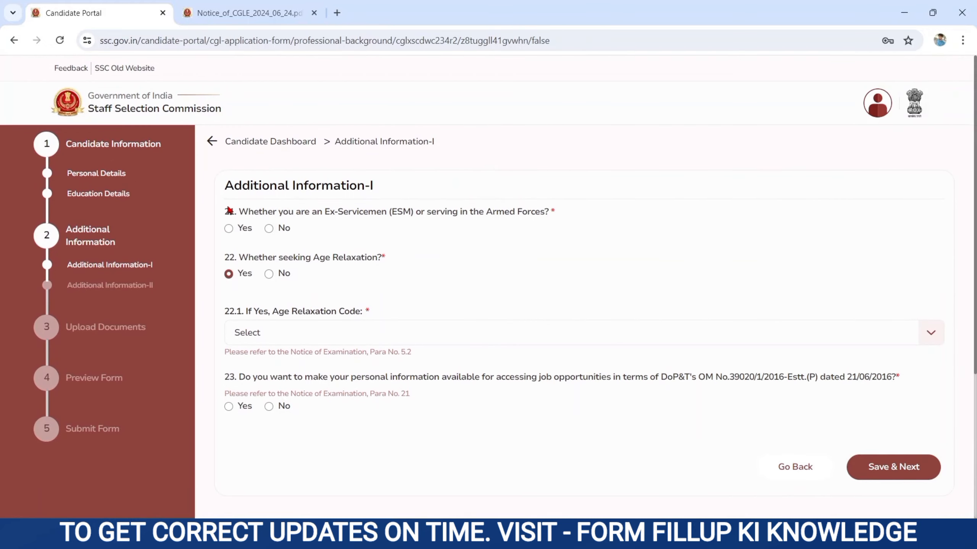
left_click_drag(238, 212, 531, 219)
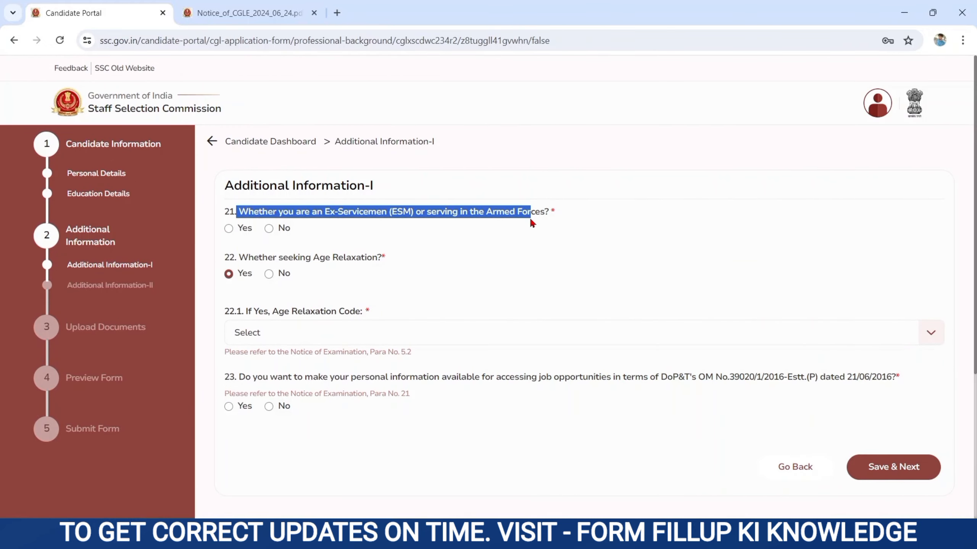
left_click(228, 229)
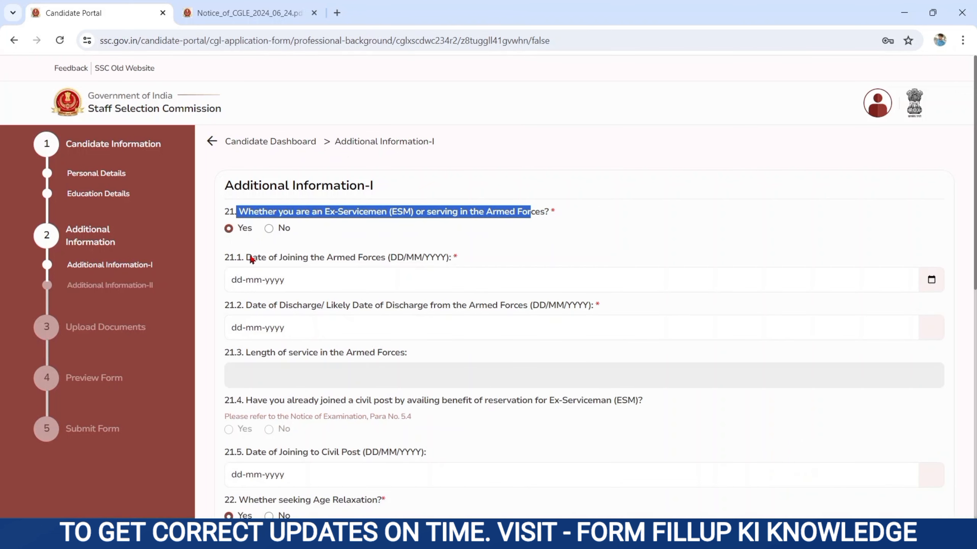
left_click_drag(225, 258, 432, 263)
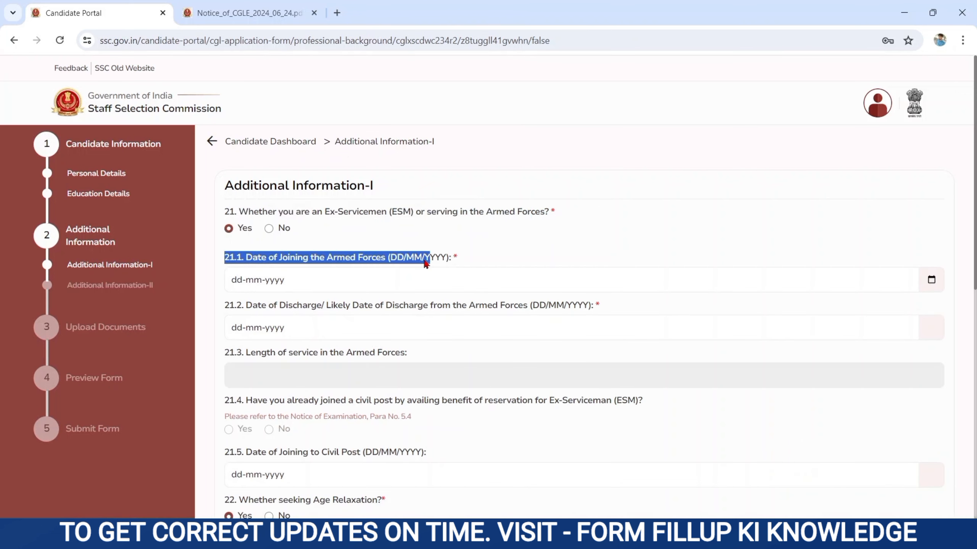
left_click(325, 284)
left_click(258, 328)
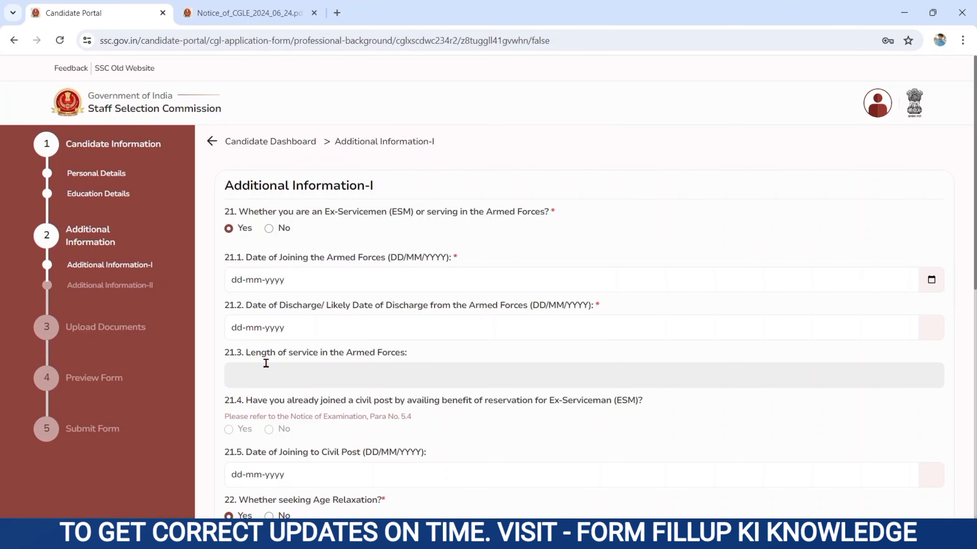
left_click(269, 229)
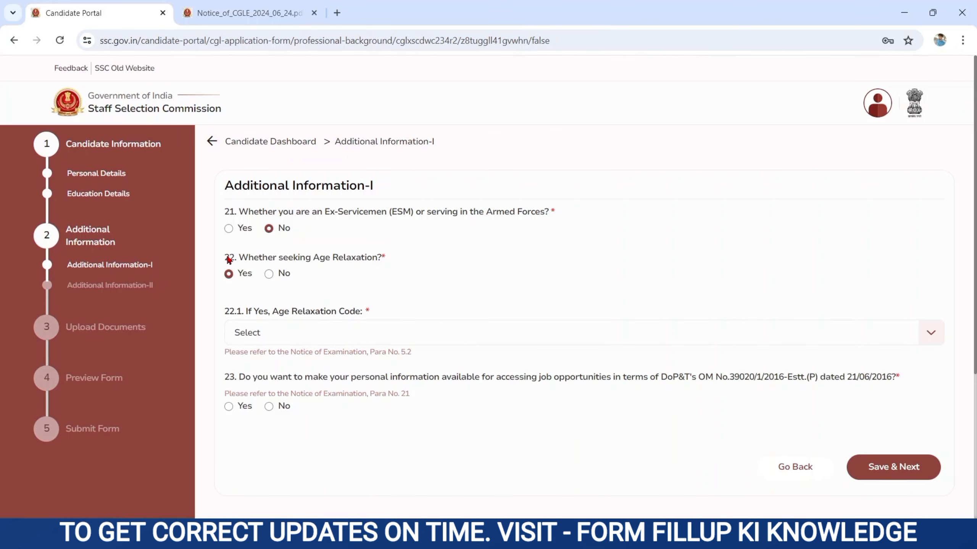
Try No for the Age Relaxation question and set the answer back to Yes.
left_click_drag(229, 261, 402, 272)
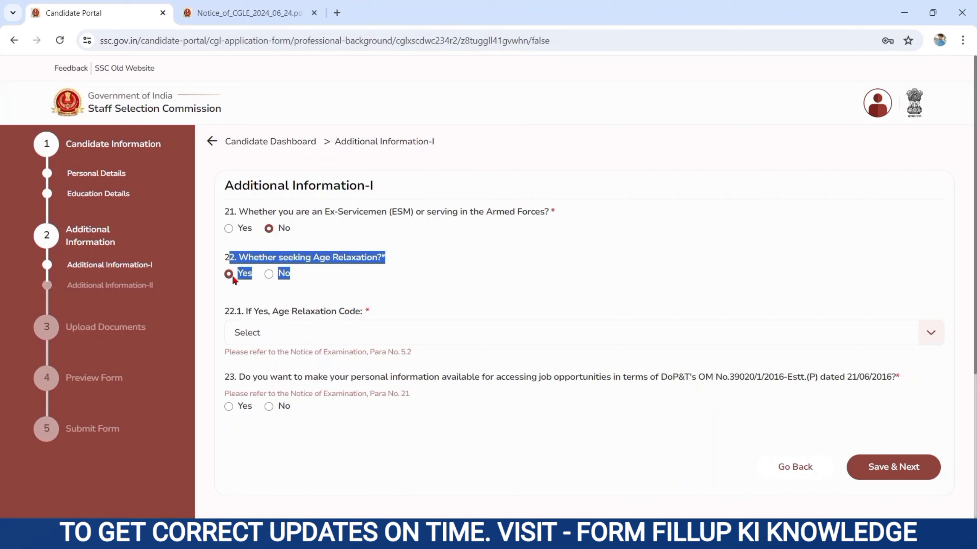
left_click(269, 274)
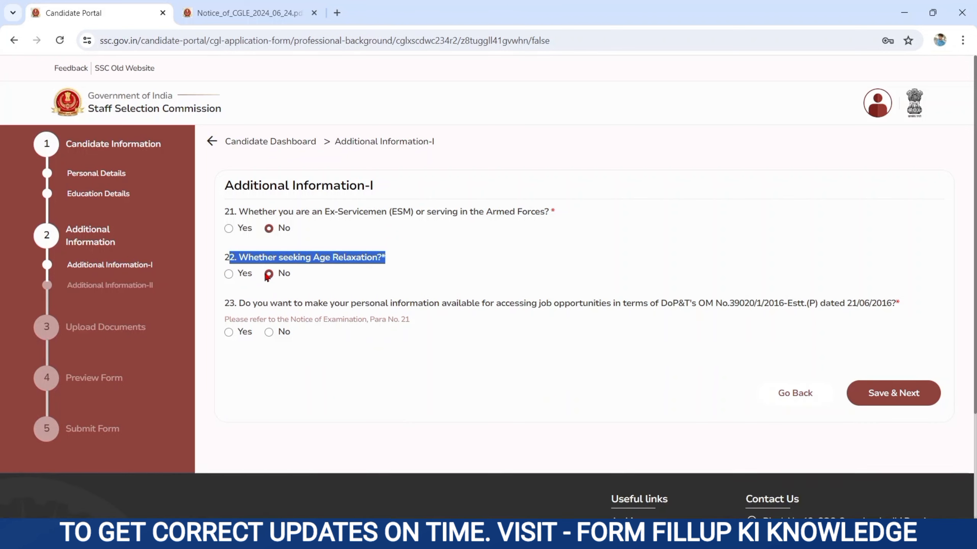
left_click(224, 274)
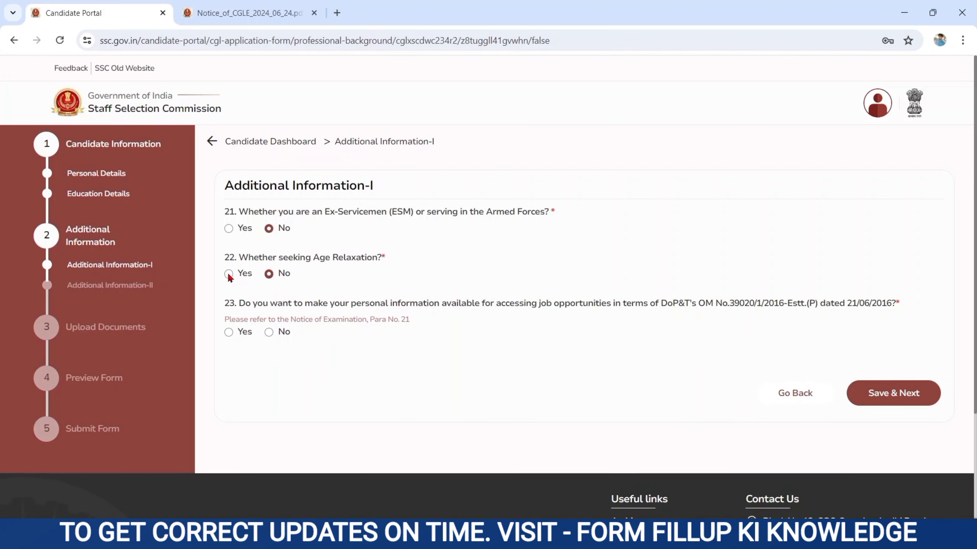
left_click(228, 274)
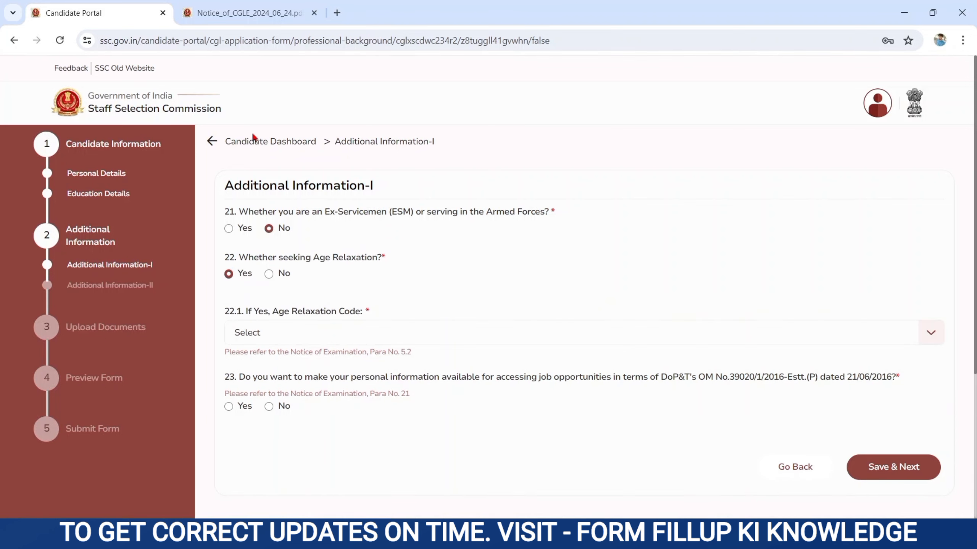
Review the age limits for the different posts and their birth-date ranges in the CGLE 2024 notice PDF.
left_click(241, 15)
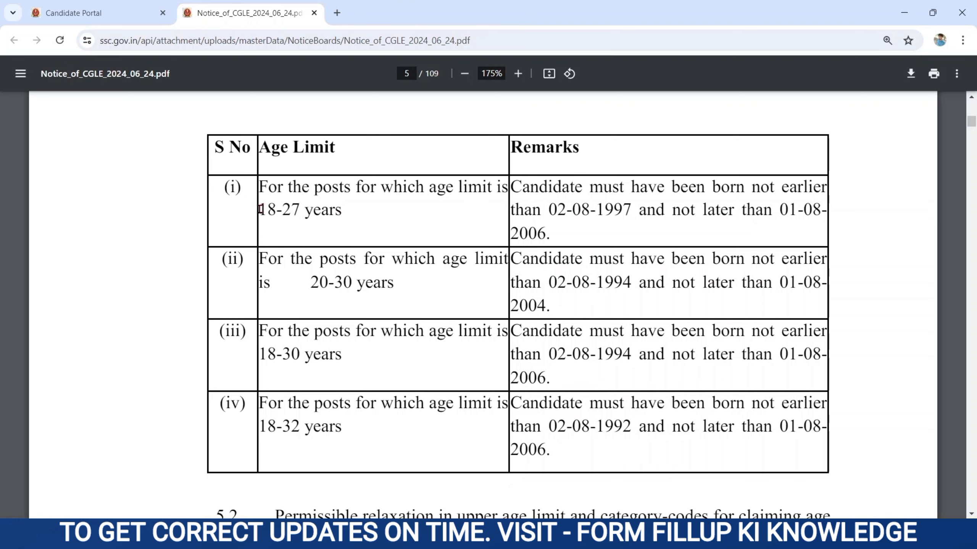
left_click_drag(315, 213, 350, 214)
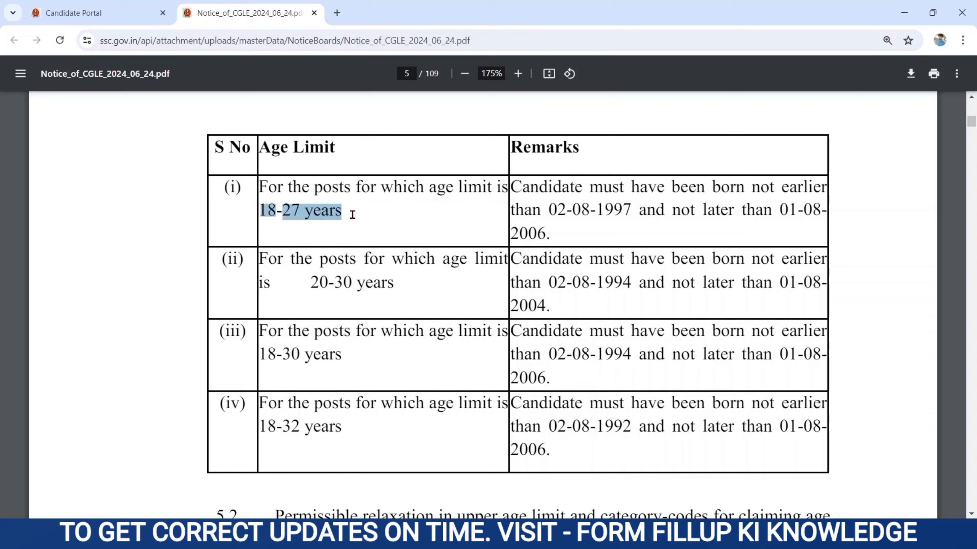
left_click(300, 284)
left_click_drag(311, 285, 378, 284)
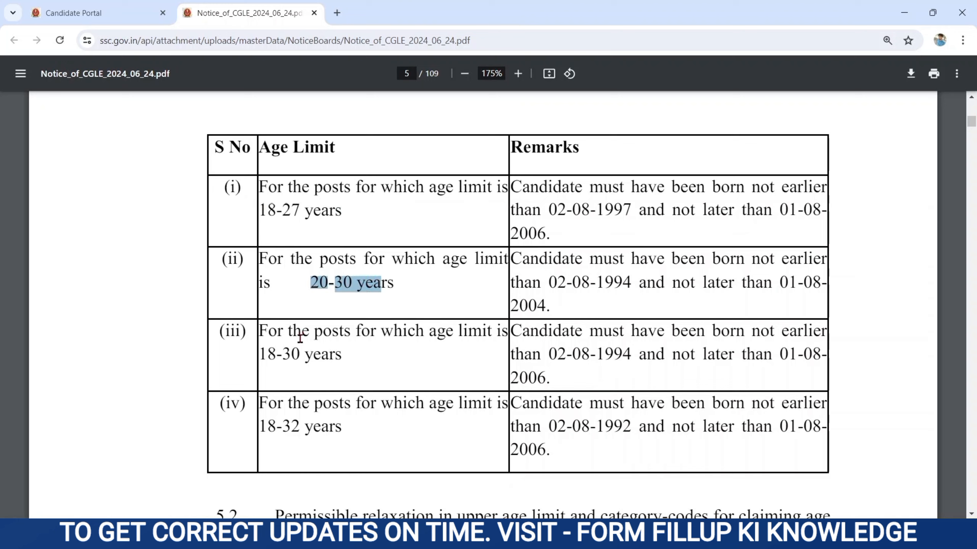
left_click_drag(260, 356, 314, 356)
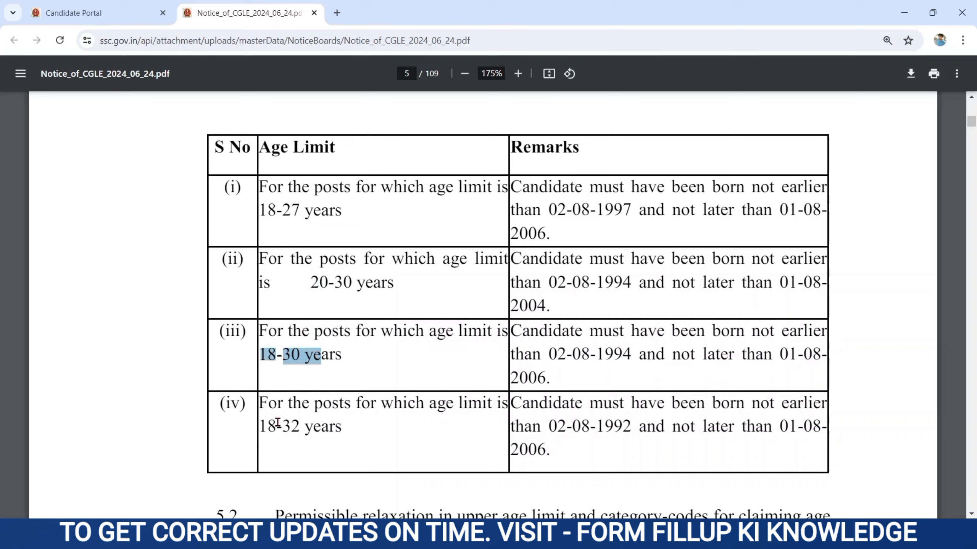
left_click_drag(260, 426, 331, 423)
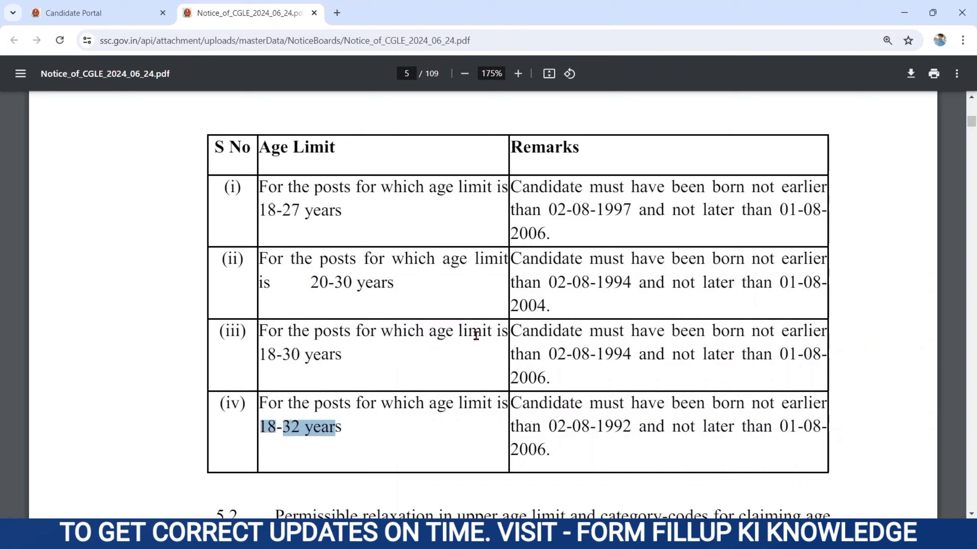
left_click(132, 320)
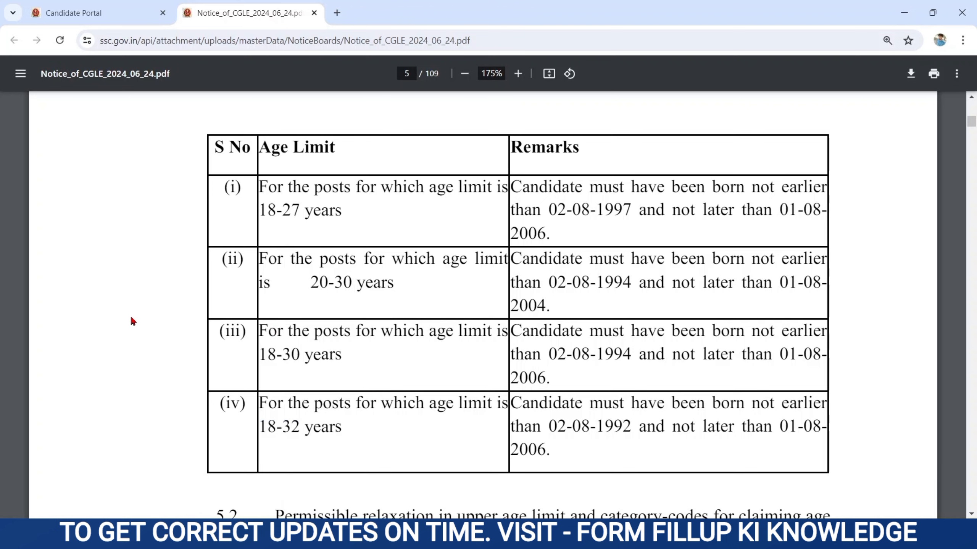
Check the permissible age relaxation by category code in paragraph 5.2 of the notice, and return to the application form.
scroll(131, 321, "down", 10)
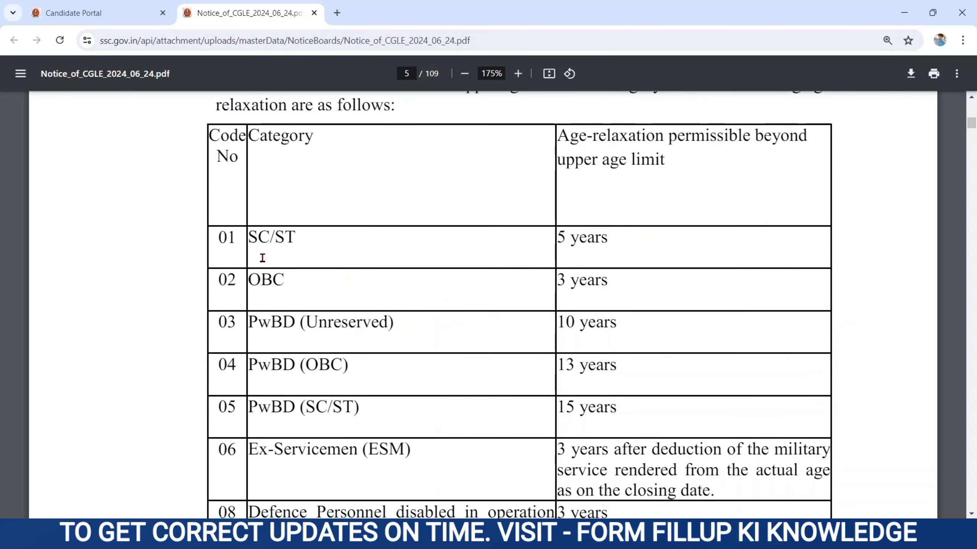
left_click_drag(247, 243, 399, 302)
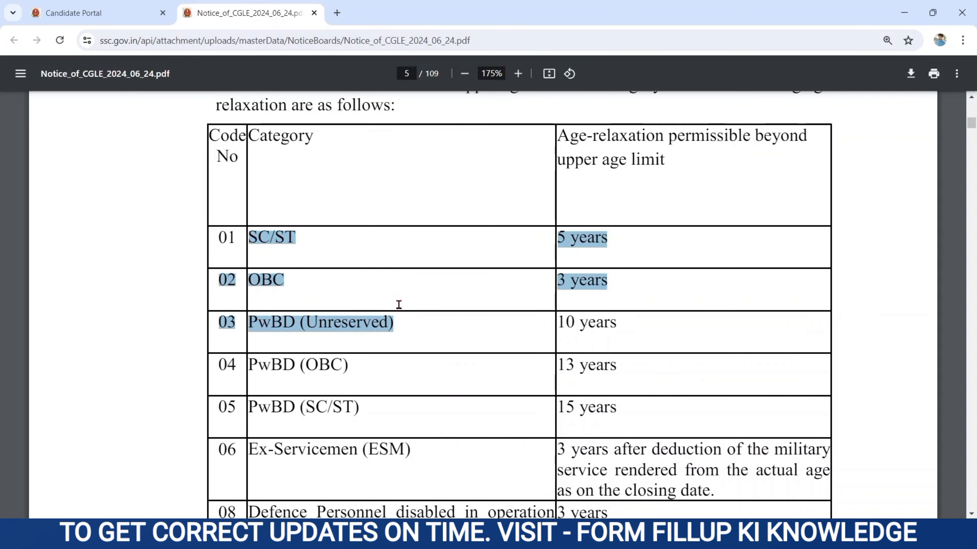
left_click(143, 187)
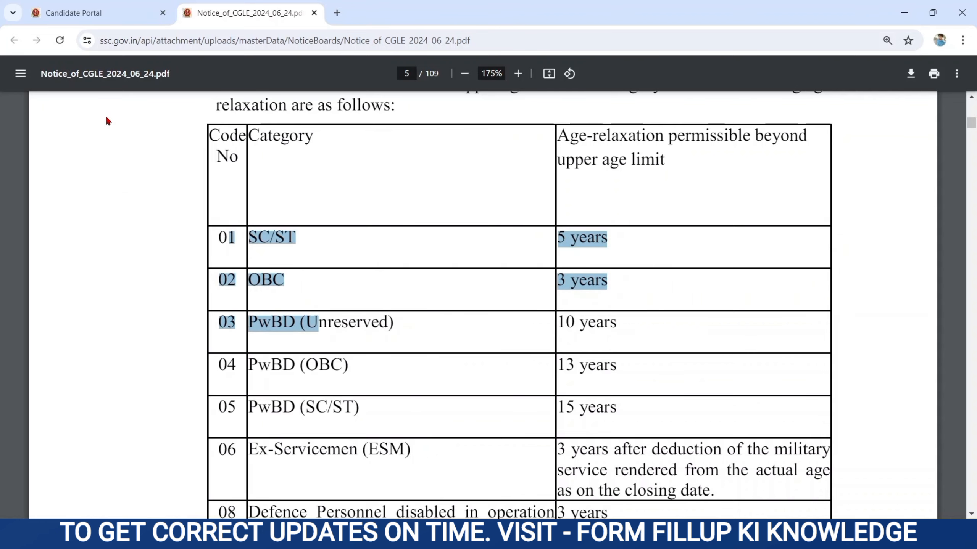
left_click(87, 15)
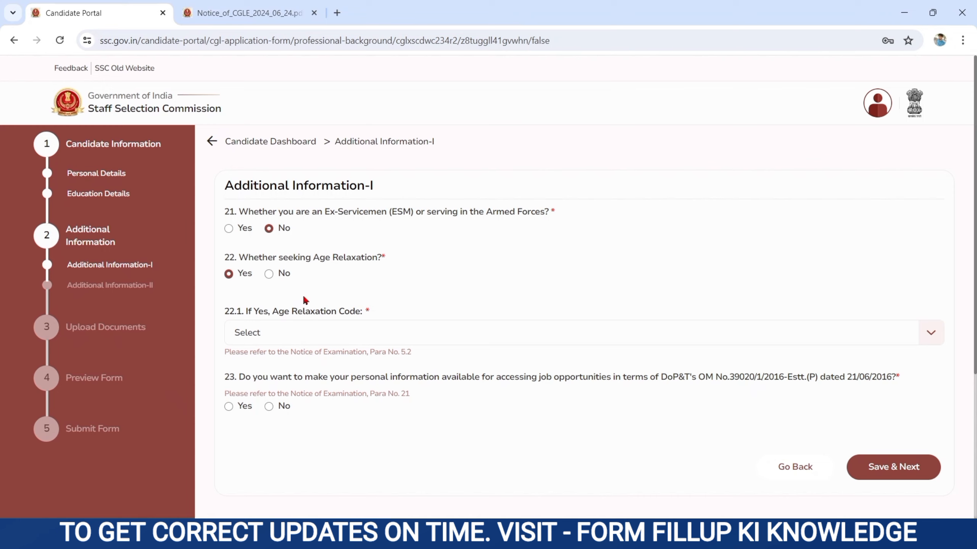
Answer No to seeking Age Relaxation and to making personal information available for job opportunities, and save Additional Information-I.
left_click(269, 274)
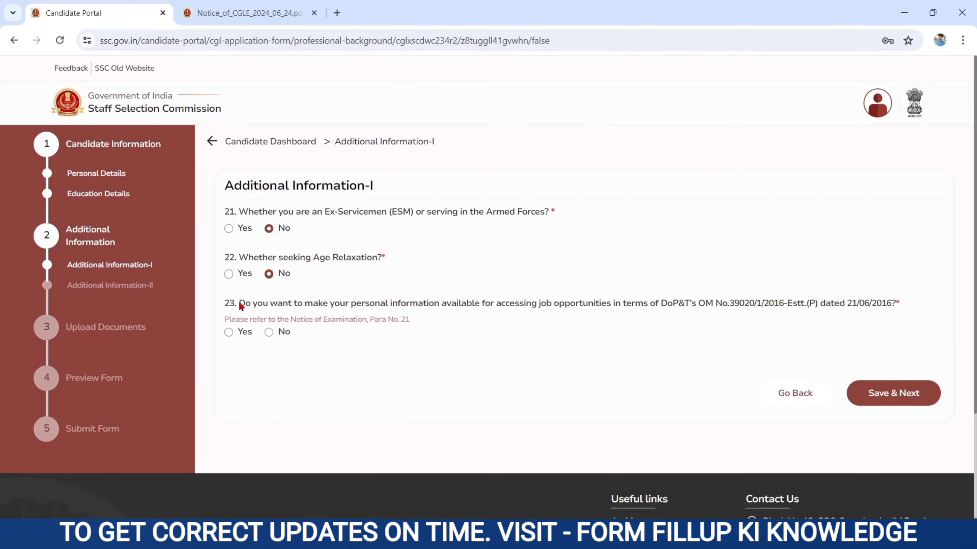
left_click_drag(240, 304, 522, 304)
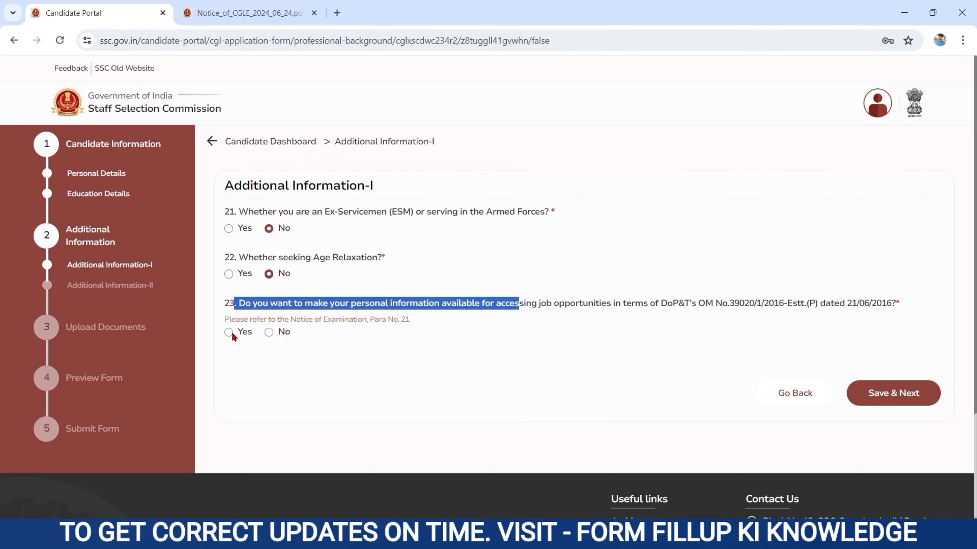
left_click(269, 334)
left_click(874, 393)
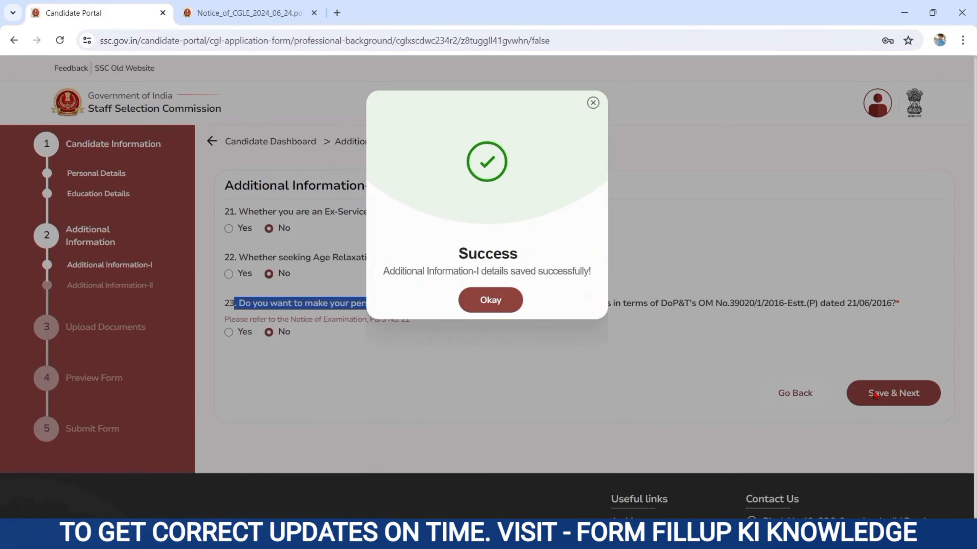
left_click(495, 301)
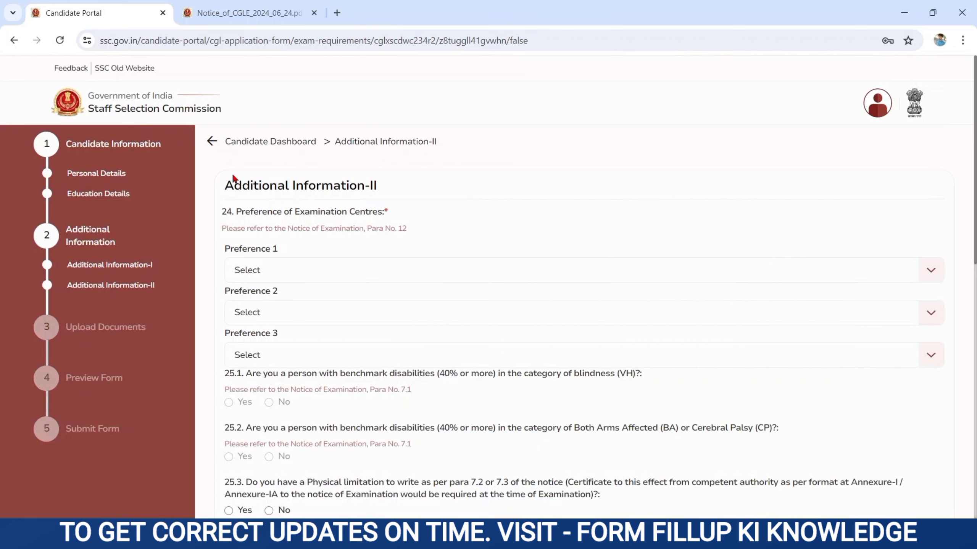
Set the examination centre preferences to CR-Bareilly (3005), CR-Bhagalpur (3201) and CR-Agra(3001), in that order.
left_click_drag(226, 184, 384, 193)
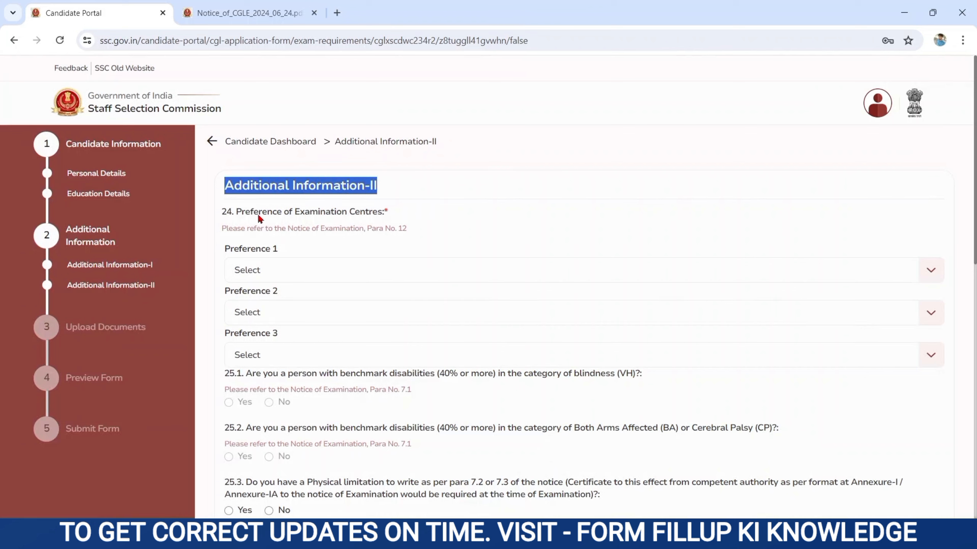
left_click_drag(227, 212, 388, 210)
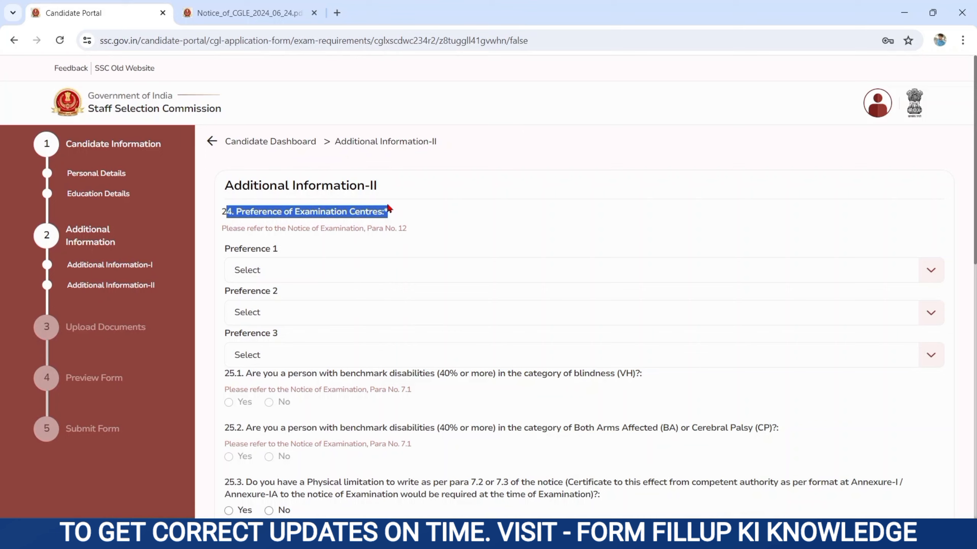
left_click_drag(225, 248, 343, 254)
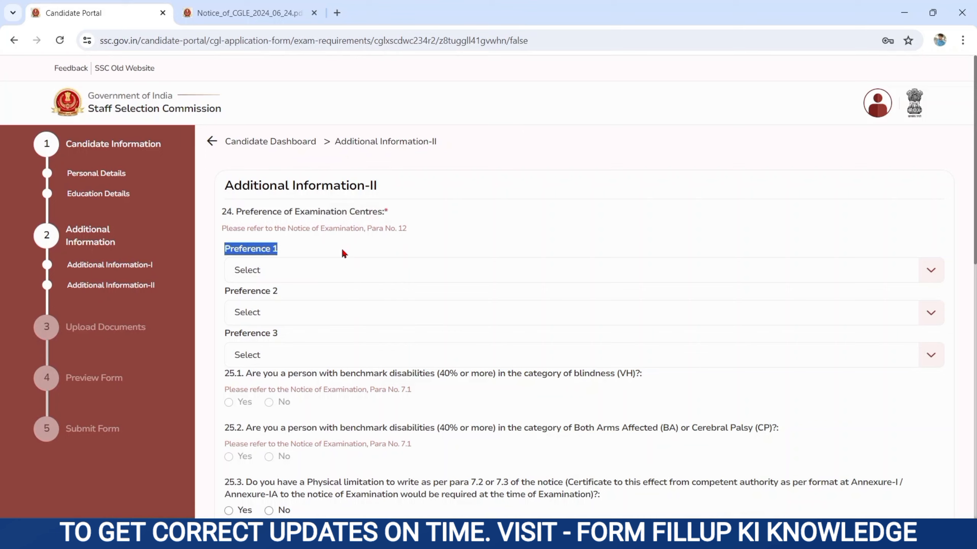
left_click(281, 275)
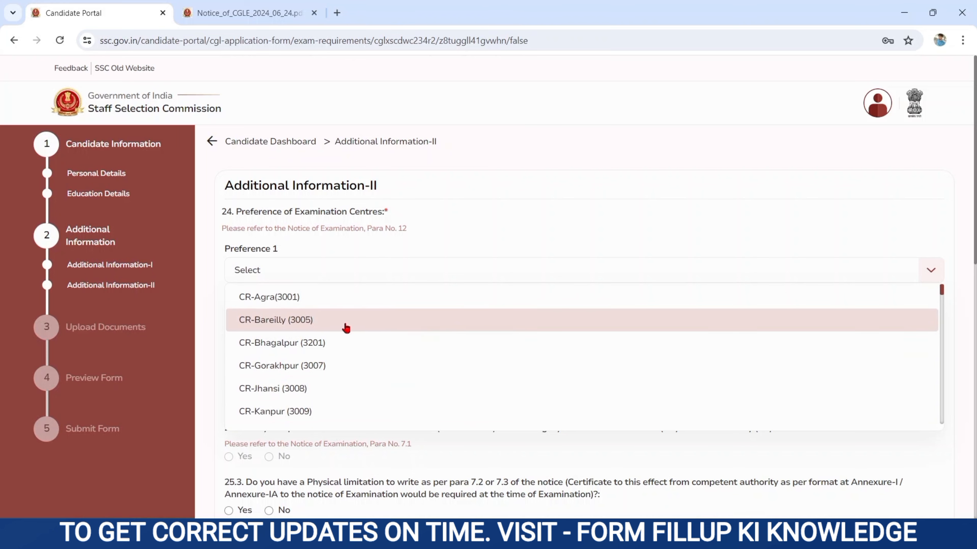
left_click(331, 327)
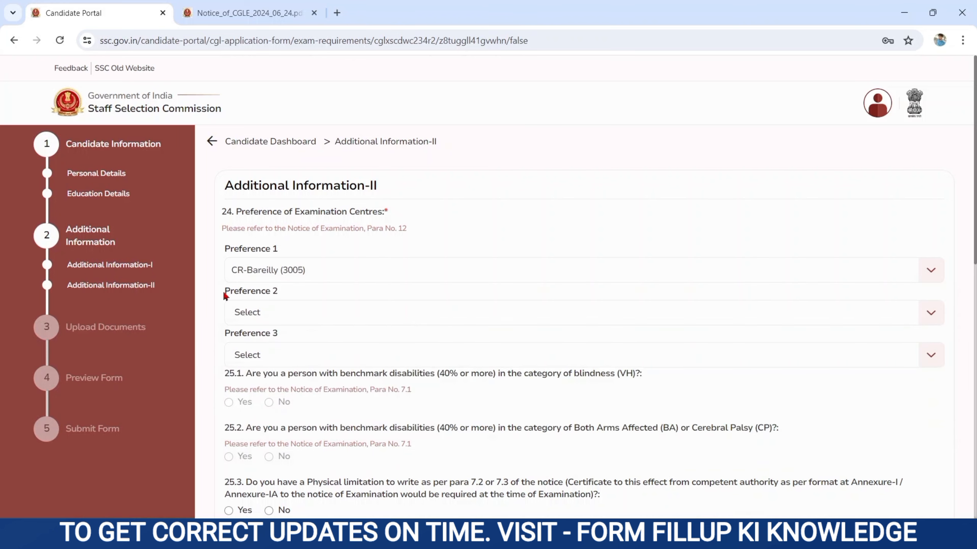
left_click_drag(225, 296, 301, 311)
left_click(300, 311)
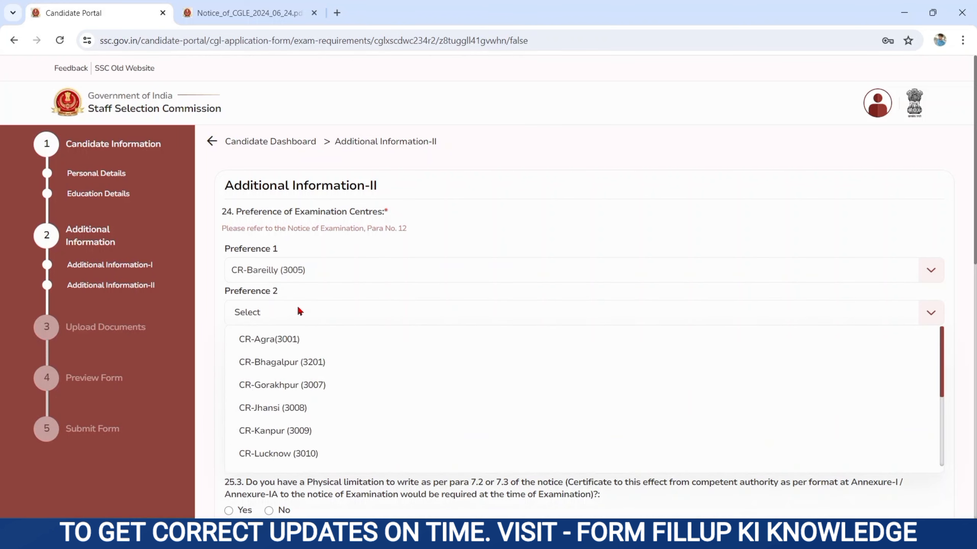
left_click(248, 363)
left_click(246, 354)
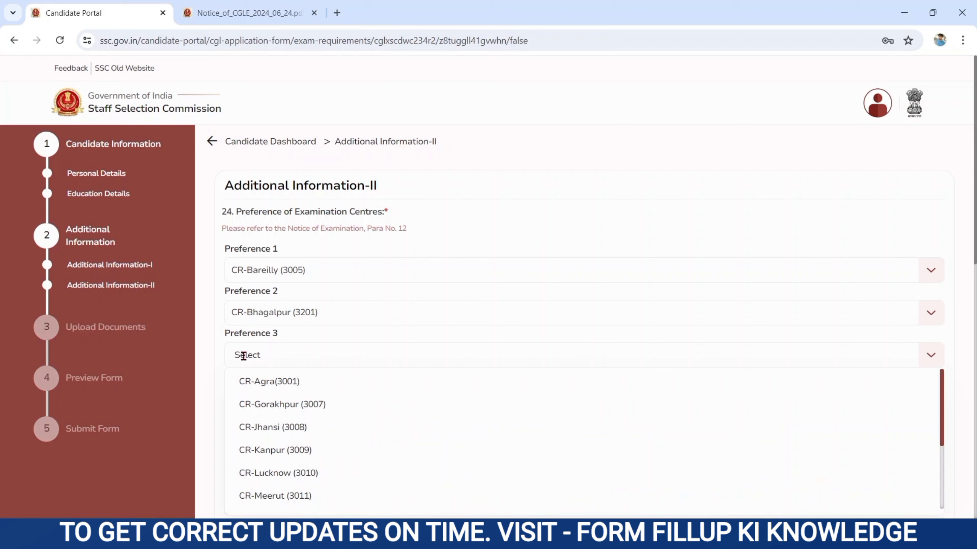
left_click(248, 381)
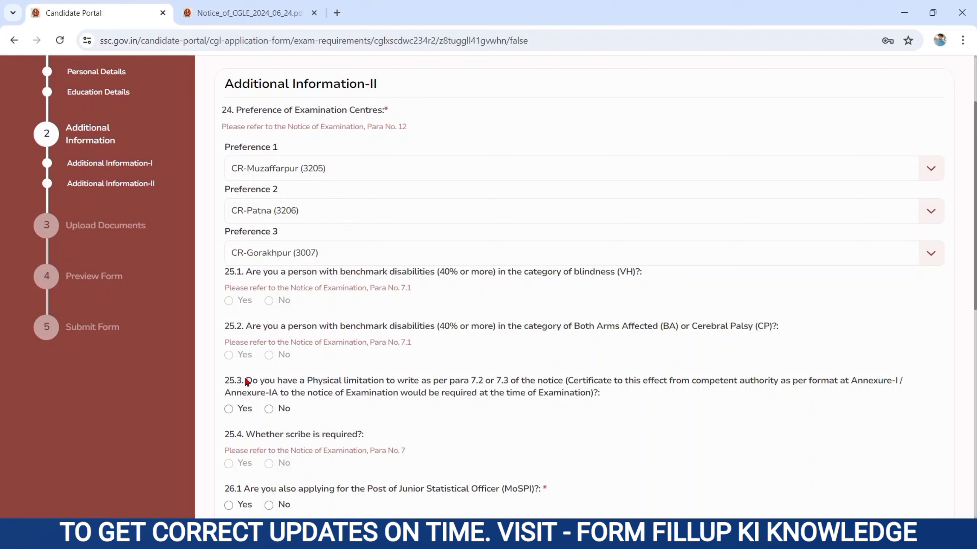
Answer No to question 25.3 about having a physical limitation to write.
left_click_drag(248, 381, 422, 407)
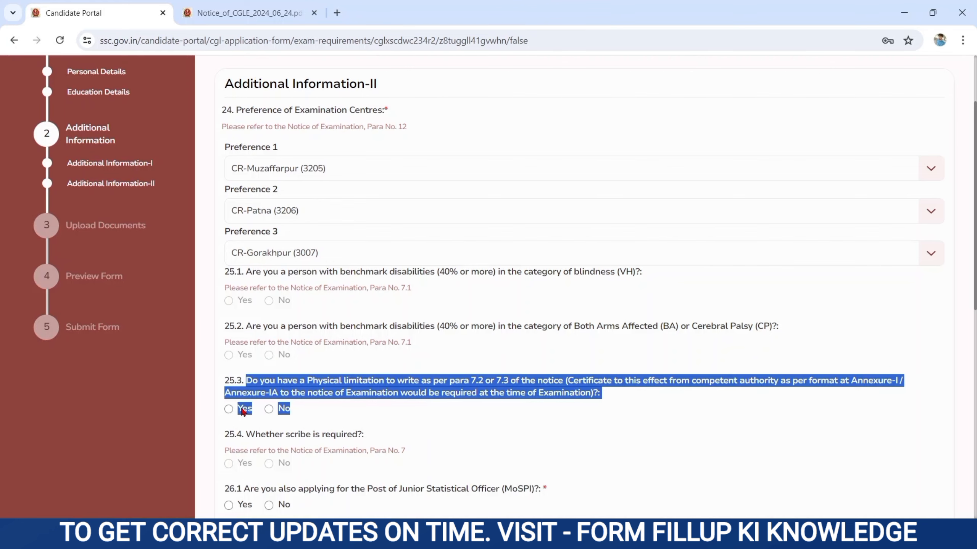
left_click(228, 409)
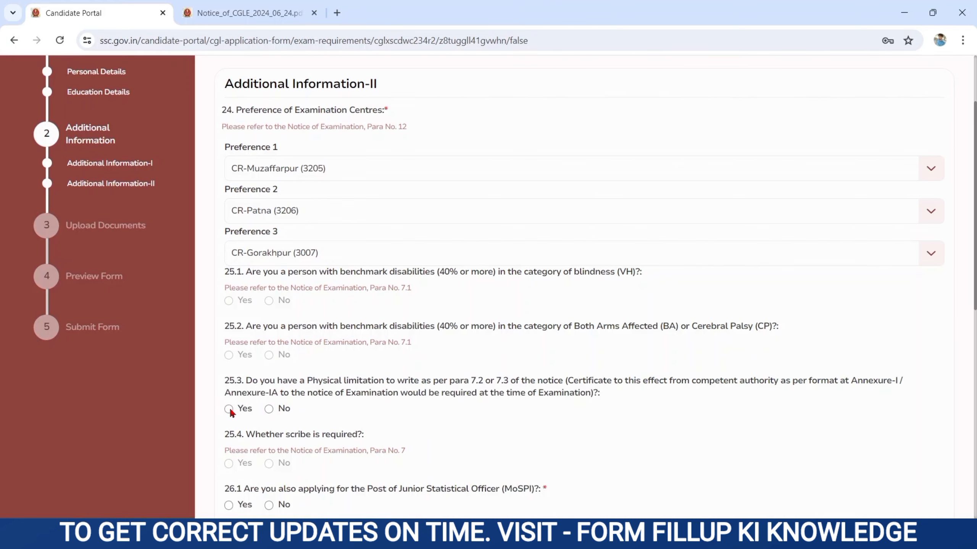
left_click(269, 409)
Answer Yes to question 26.1 about also applying for the Post of Junior Statistical Officer (MoSPI).
scroll(367, 419, "down", 5)
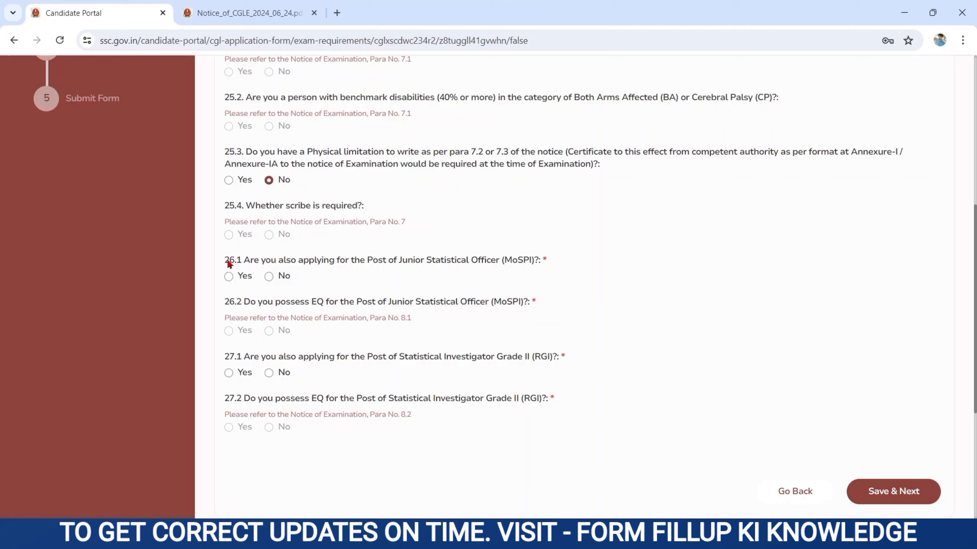
left_click_drag(230, 262, 284, 265)
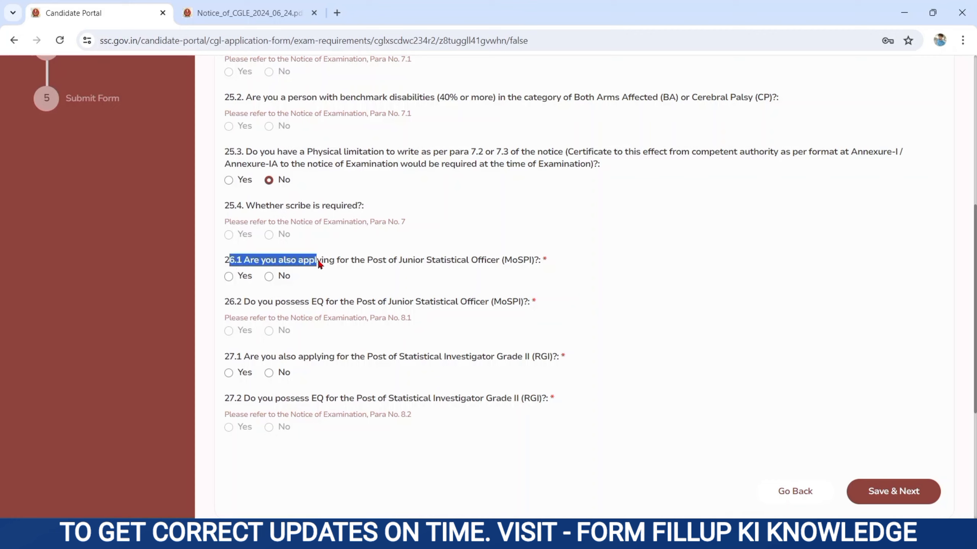
left_click_drag(416, 266, 401, 268)
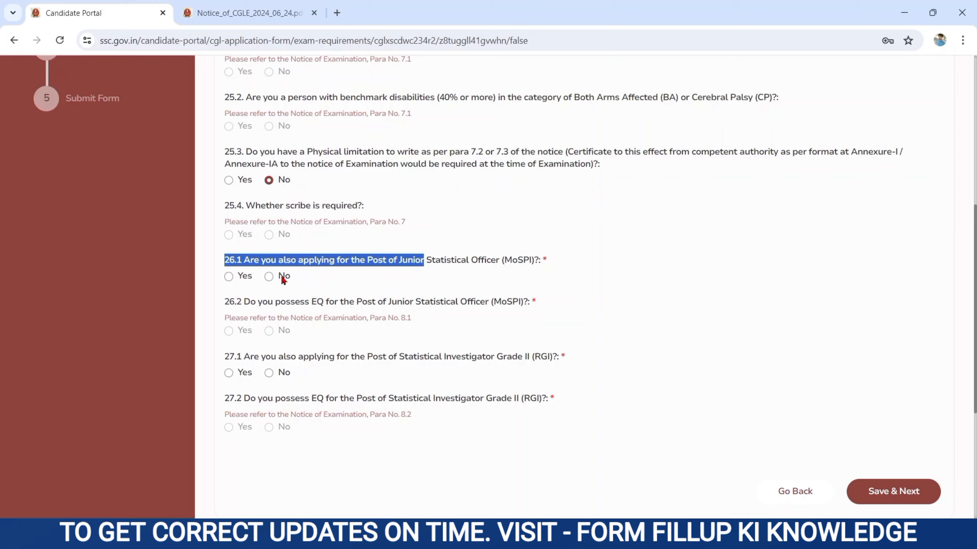
left_click(230, 276)
left_click_drag(229, 304, 436, 306)
left_click(263, 330)
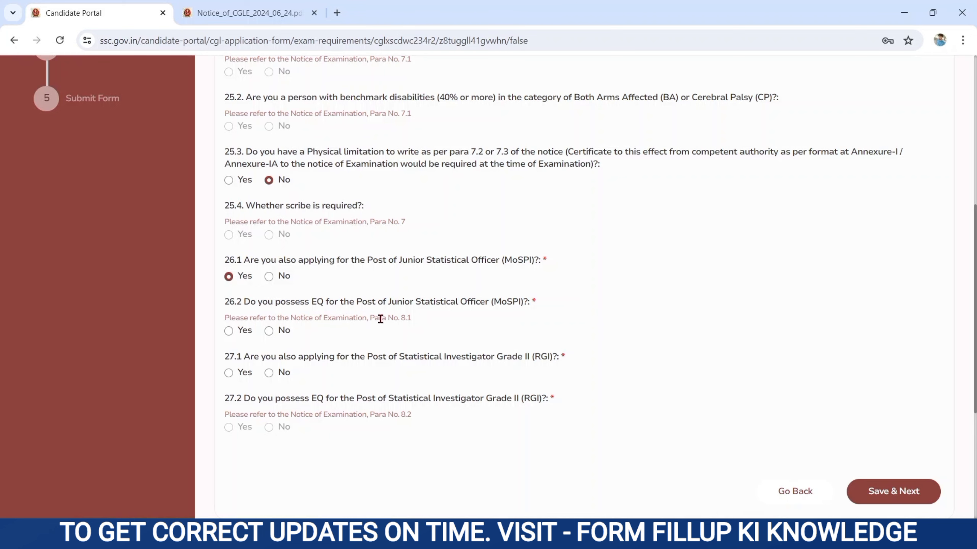
Check the essential qualifications for Junior Statistical Officer in paragraph 8.1 of the notice PDF, and return to the form.
left_click_drag(371, 318, 425, 319)
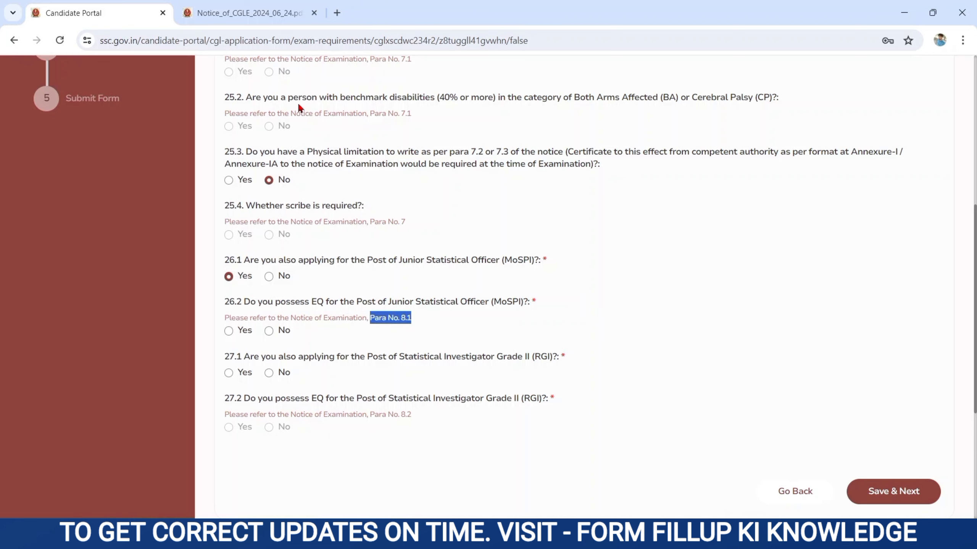
left_click(246, 12)
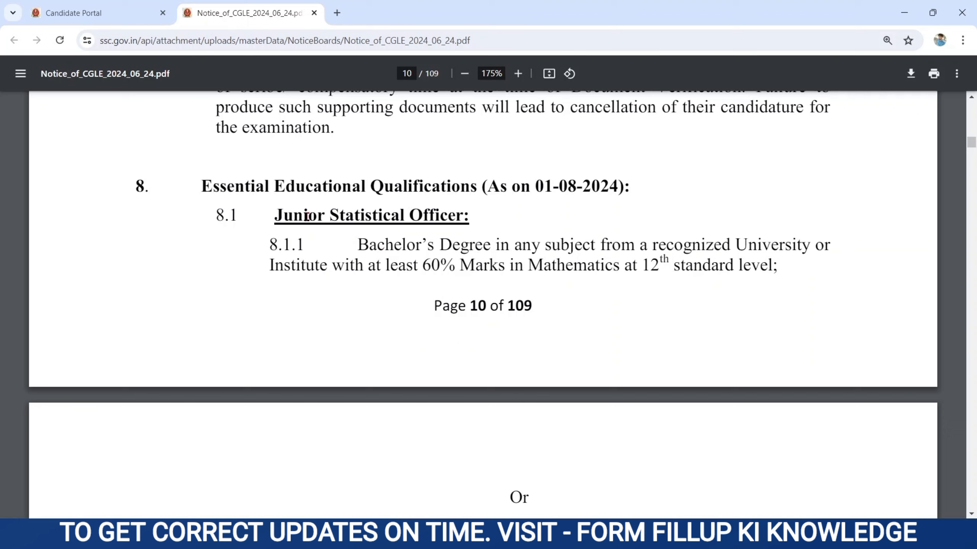
left_click_drag(290, 216, 719, 276)
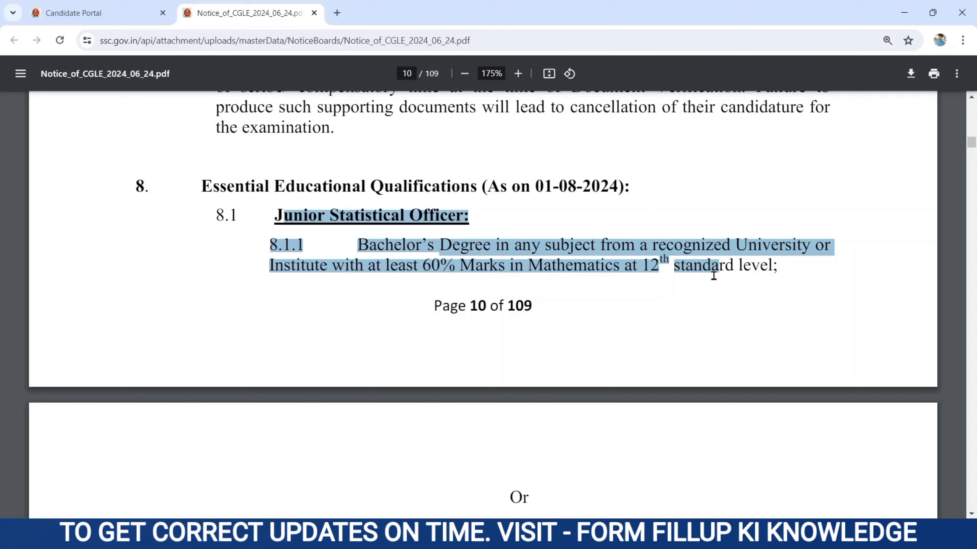
left_click(687, 289)
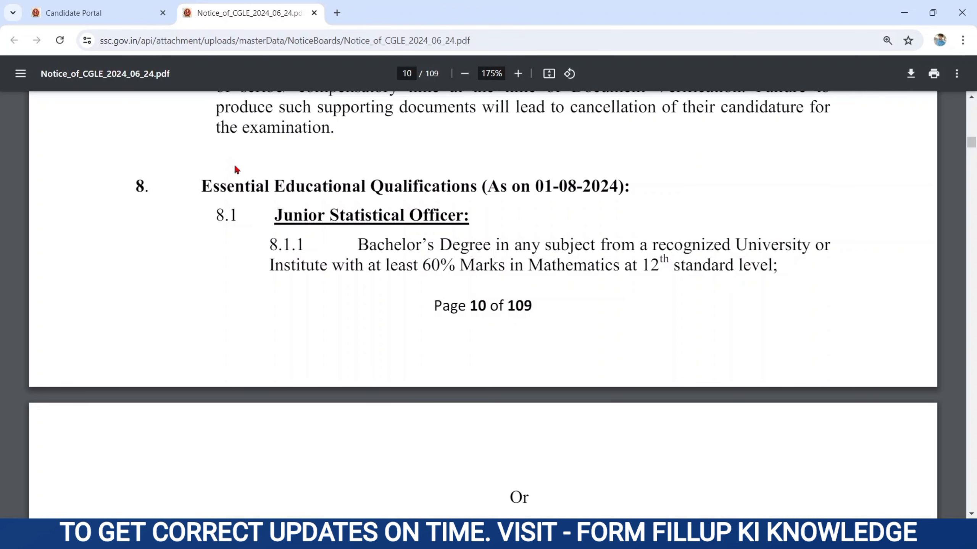
left_click(109, 15)
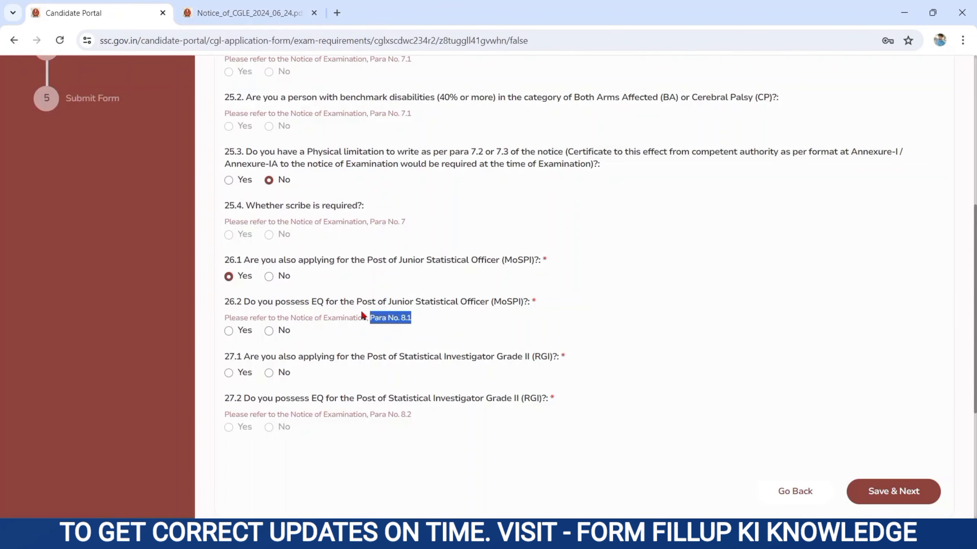
Try No for the Junior Statistical Officer question 26.1 and set the answer back to Yes.
left_click(265, 281)
left_click(268, 277)
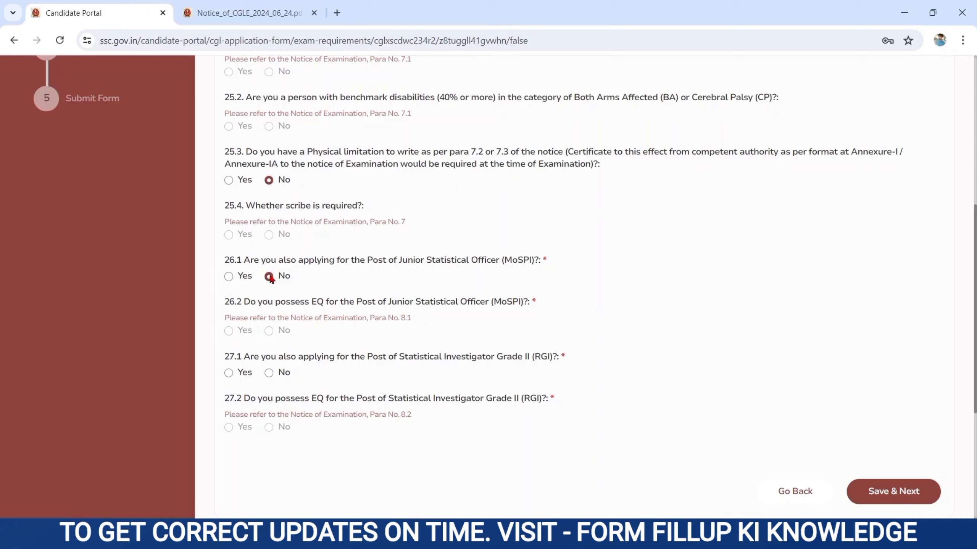
left_click(229, 277)
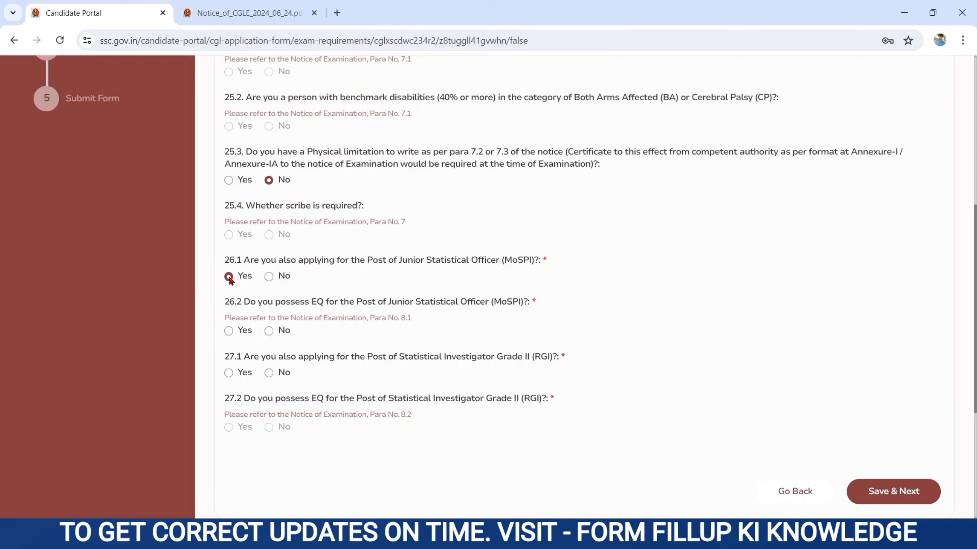
Answer Yes to question 26.2 on EQ for Junior Statistical Officer and Yes to question 27.1 on applying for Statistical Investigator Grade II.
left_click(229, 331)
left_click_drag(226, 357, 369, 361)
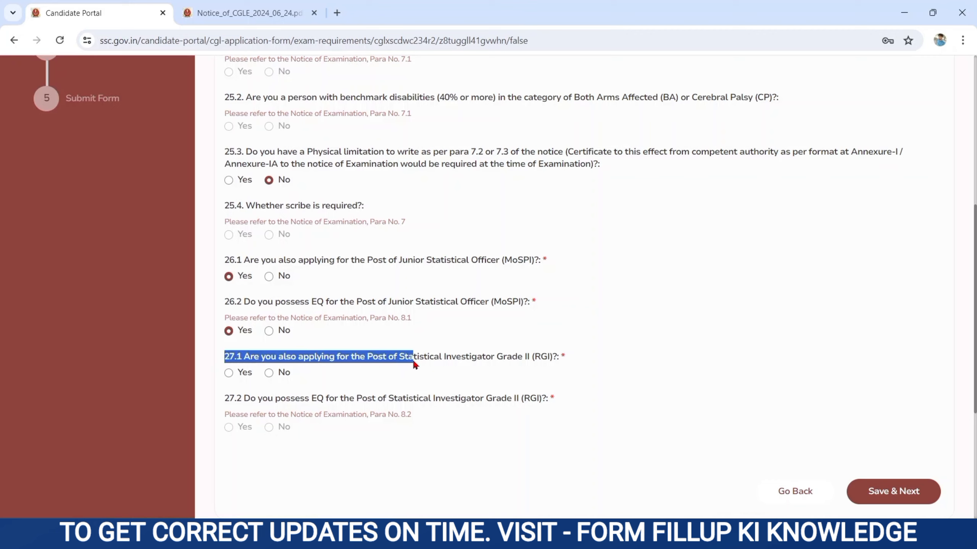
left_click_drag(433, 364, 493, 372)
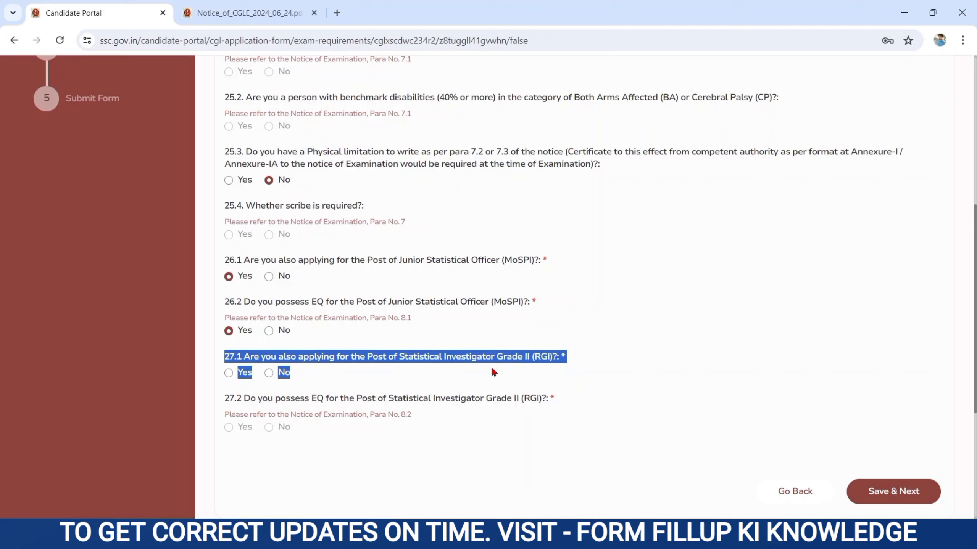
left_click(228, 373)
Answer Yes to question 27.2 about possessing EQ for the Post of Statistical Investigator Grade II (RGI).
left_click_drag(224, 402, 381, 405)
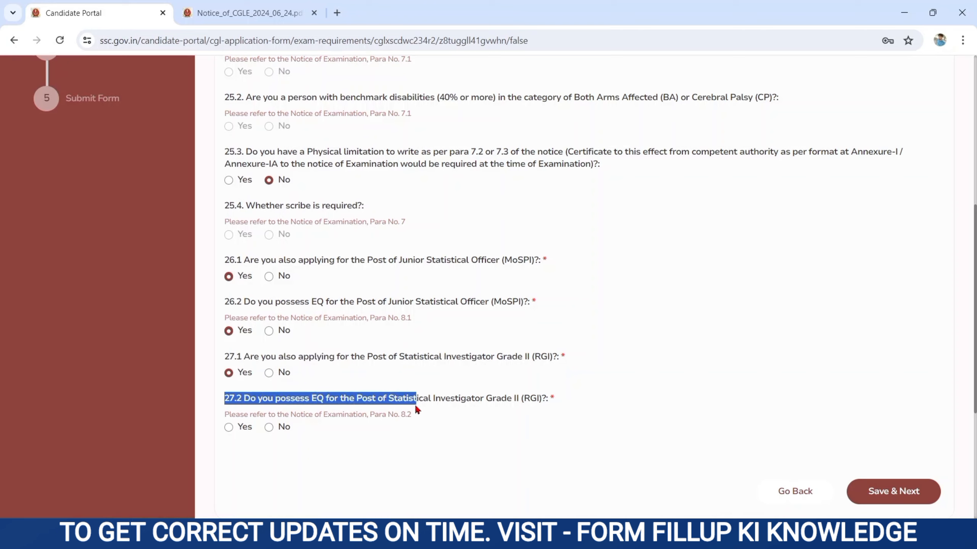
left_click_drag(425, 407, 450, 410)
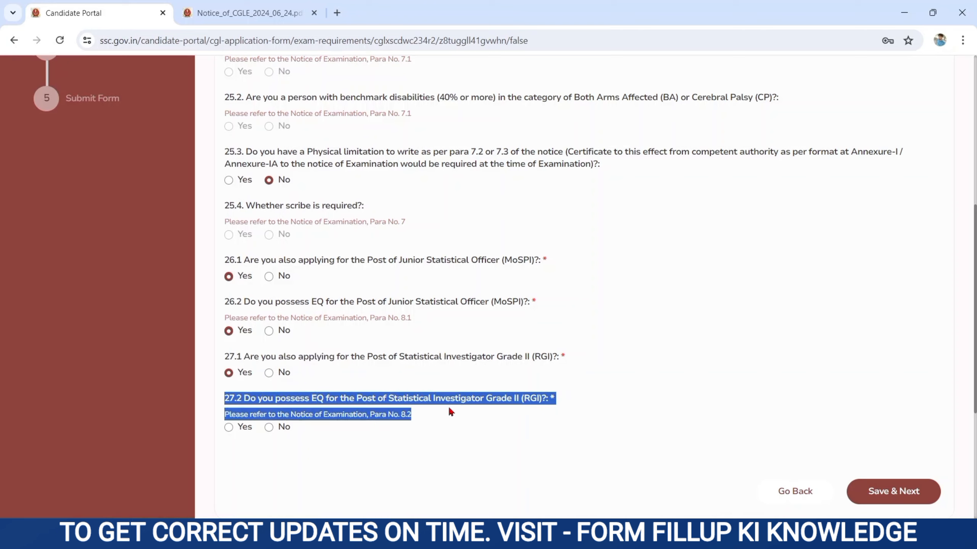
left_click(332, 430)
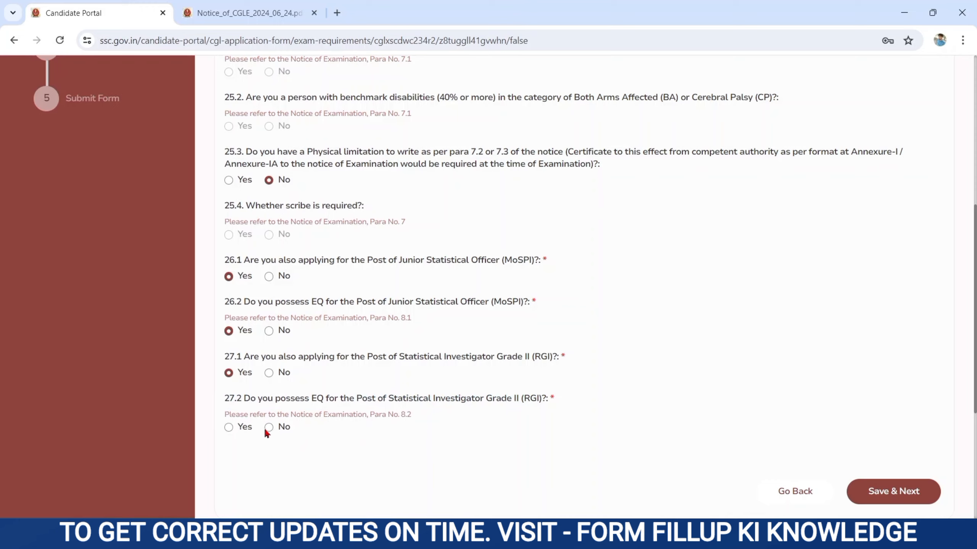
left_click(229, 428)
Check the Statistical Investigator Grade-II qualifications in paragraph 8.2 of the notice PDF, and return to the application form.
left_click_drag(351, 416, 436, 420)
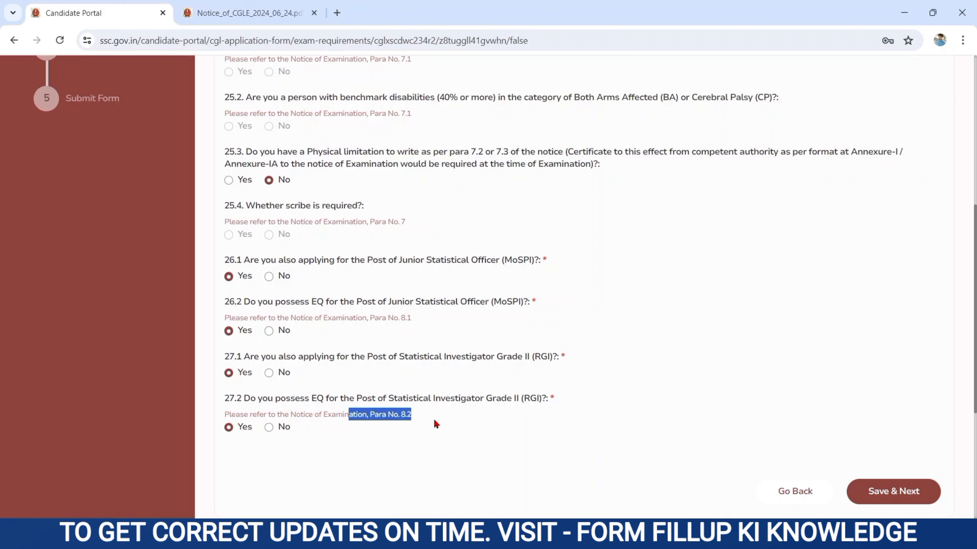
left_click(237, 15)
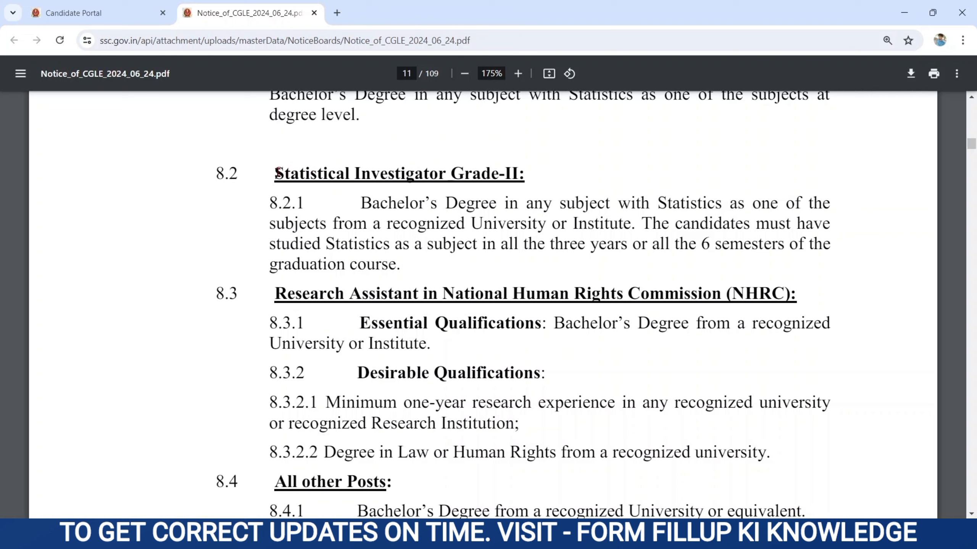
left_click_drag(277, 173, 460, 226)
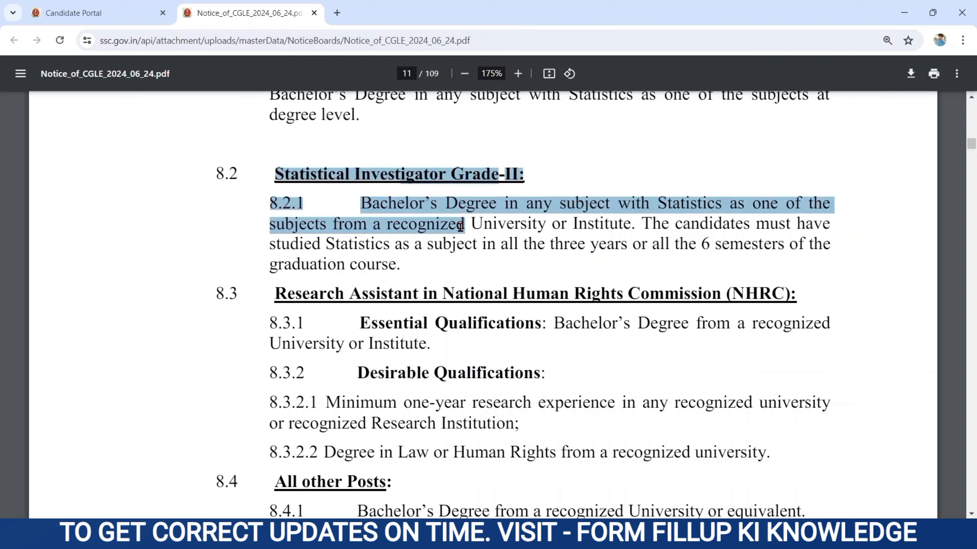
left_click(469, 250)
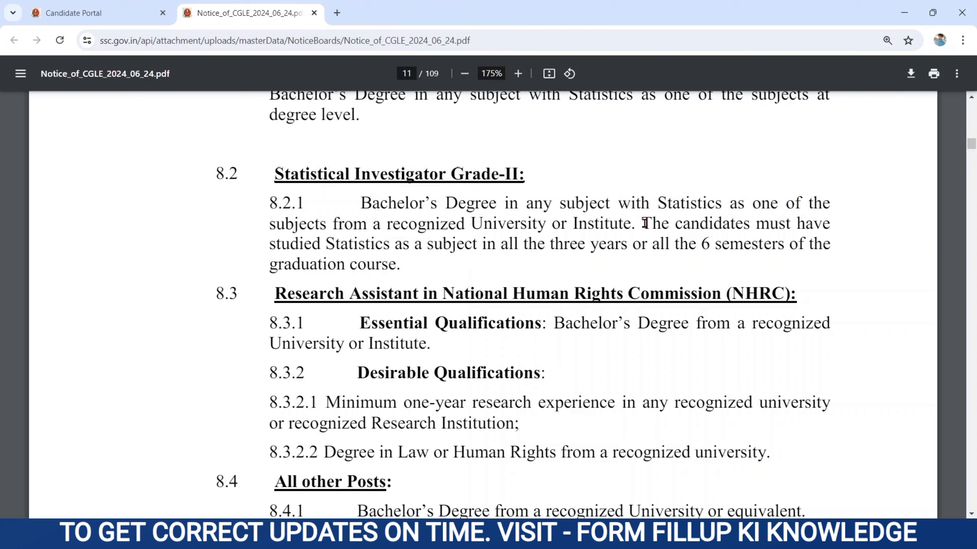
left_click_drag(658, 245, 725, 279)
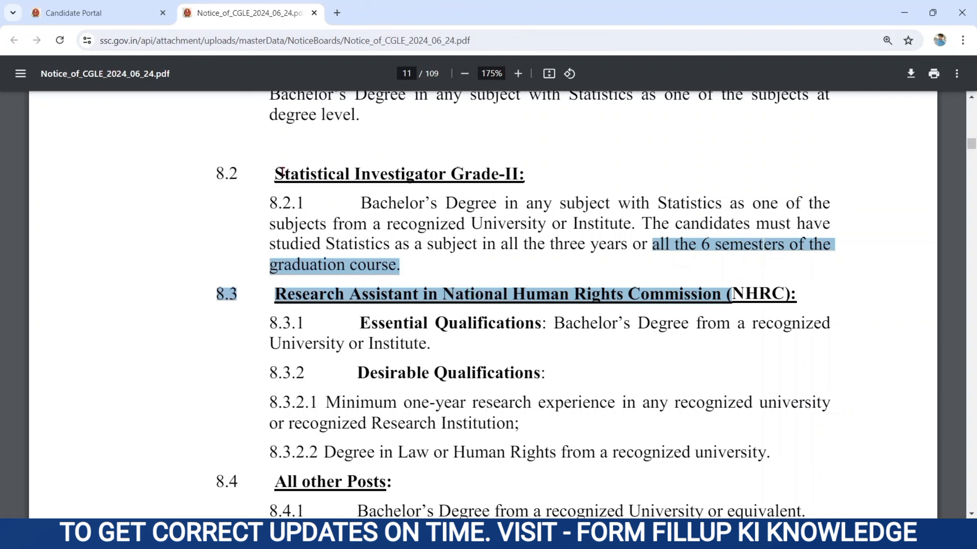
left_click_drag(281, 172, 475, 204)
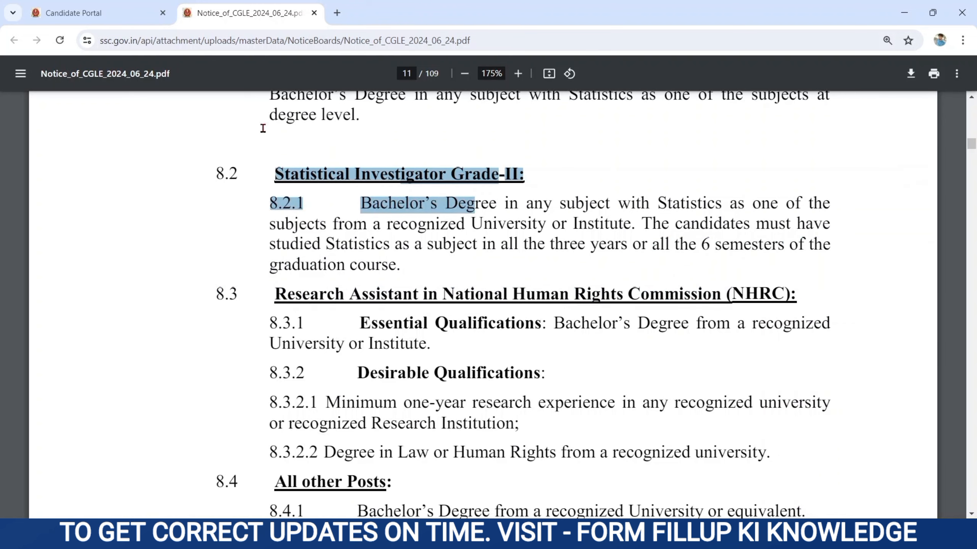
left_click(127, 11)
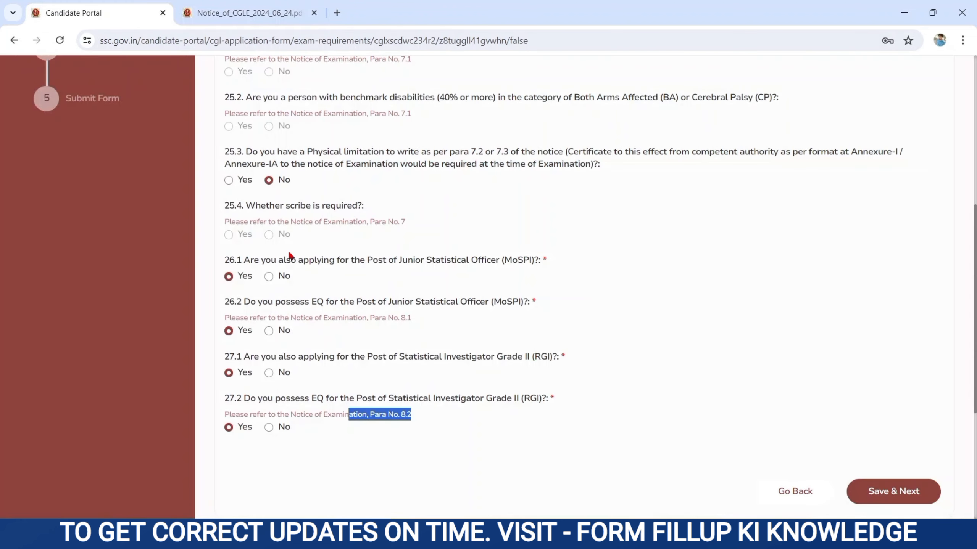
Change the answer to question 27.1 about Statistical Investigator Grade II to No and save the Additional Information-II details.
left_click(270, 372)
left_click(622, 428)
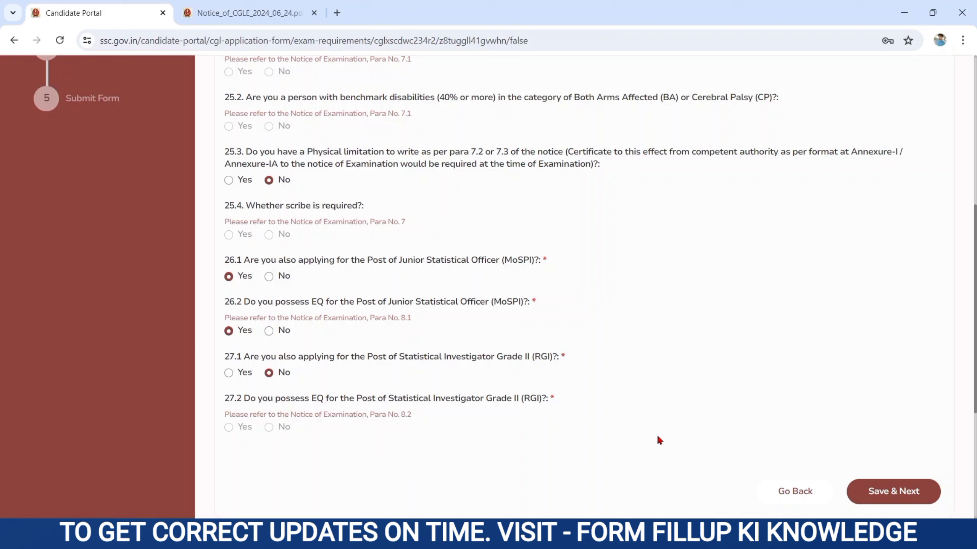
left_click(875, 493)
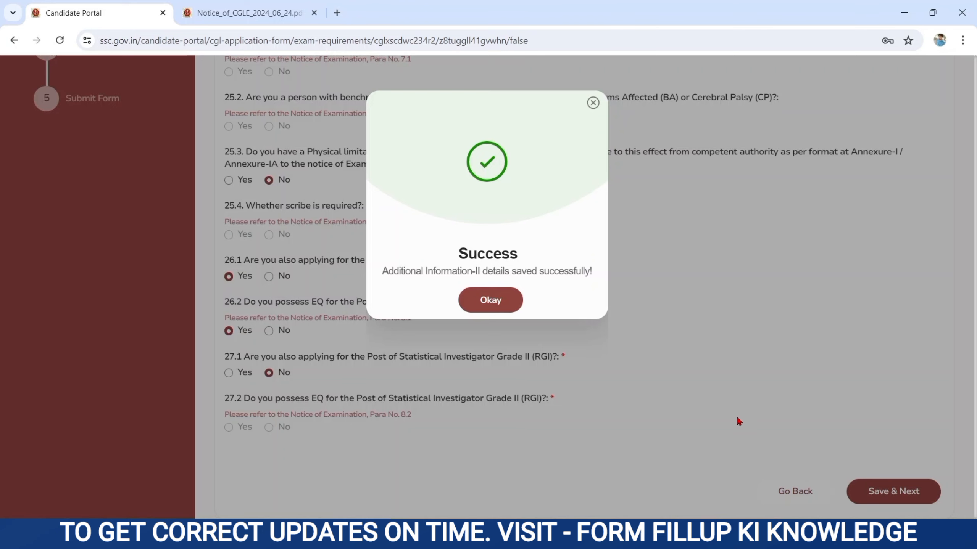
left_click(490, 306)
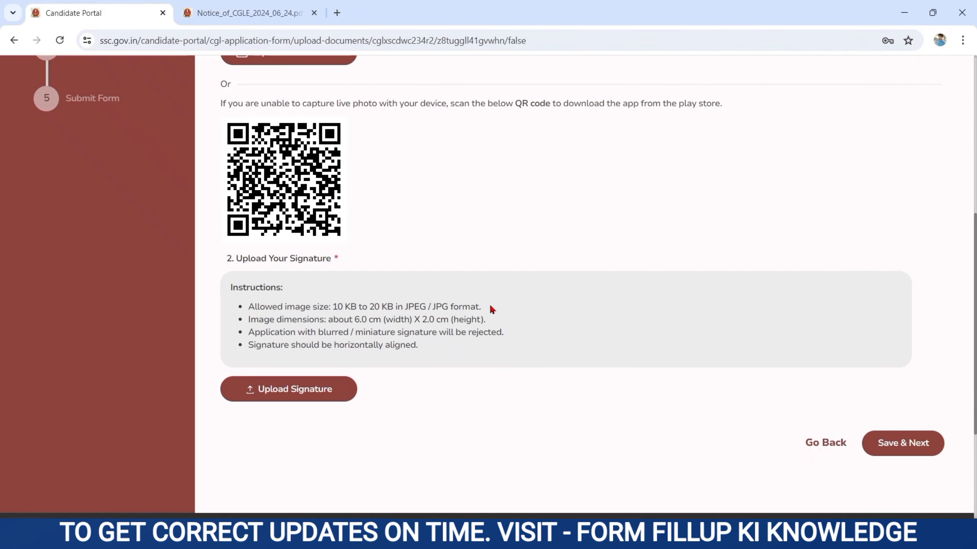
Read the instructions for capturing the live photograph and for uploading the signature.
scroll(480, 235, "up", 8)
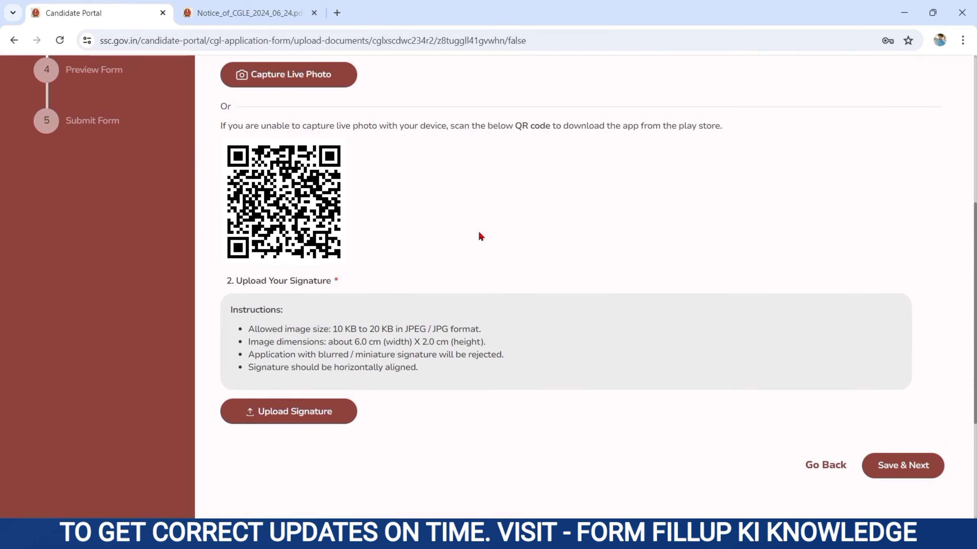
scroll(479, 232, "down", 1)
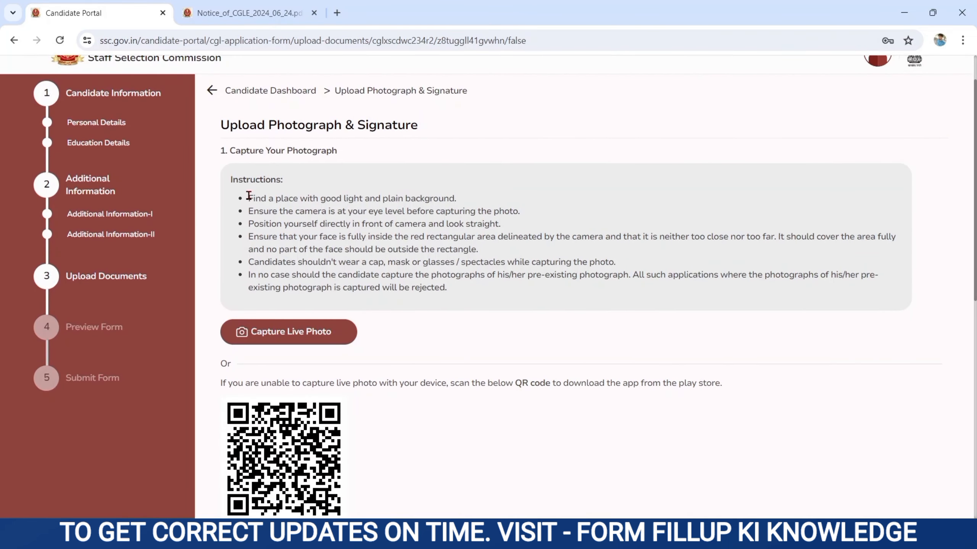
left_click_drag(248, 196, 449, 343)
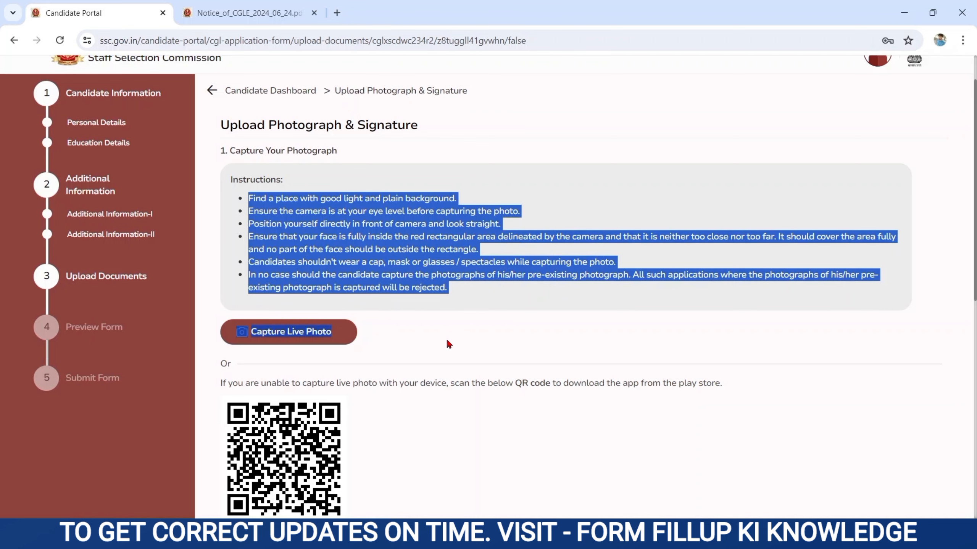
left_click(449, 344)
scroll(449, 344, "down", 8)
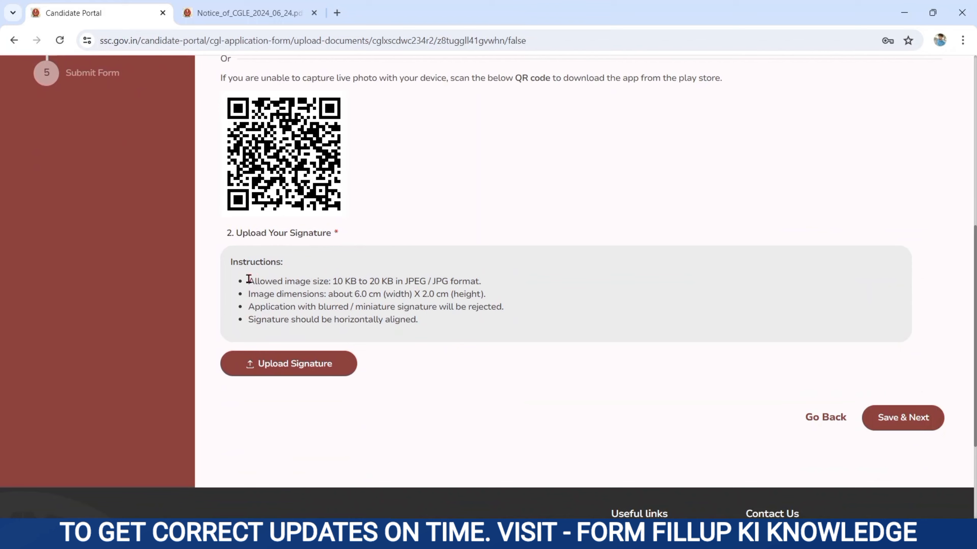
left_click_drag(248, 278, 402, 323)
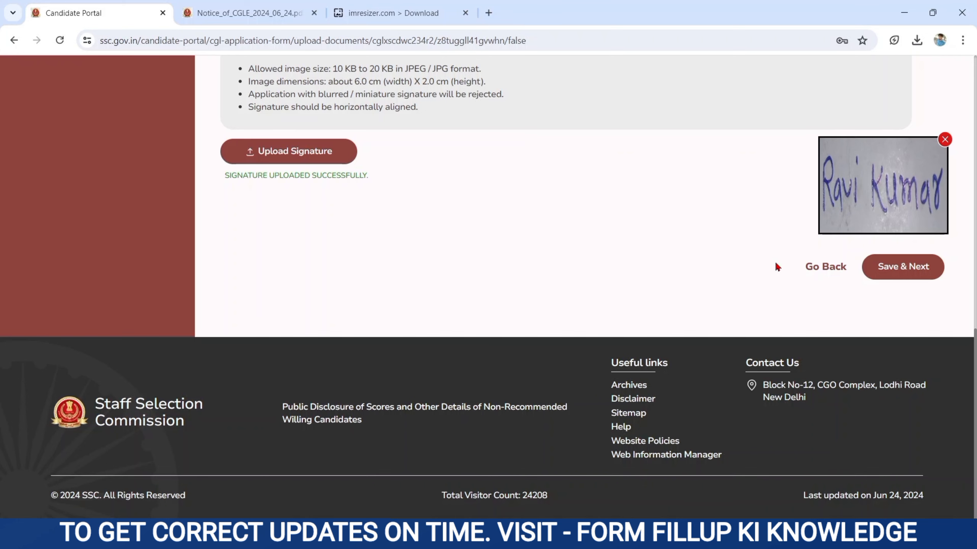
Save the uploaded photograph and signature, and accept the form preview after reviewing it to the end.
left_click(880, 265)
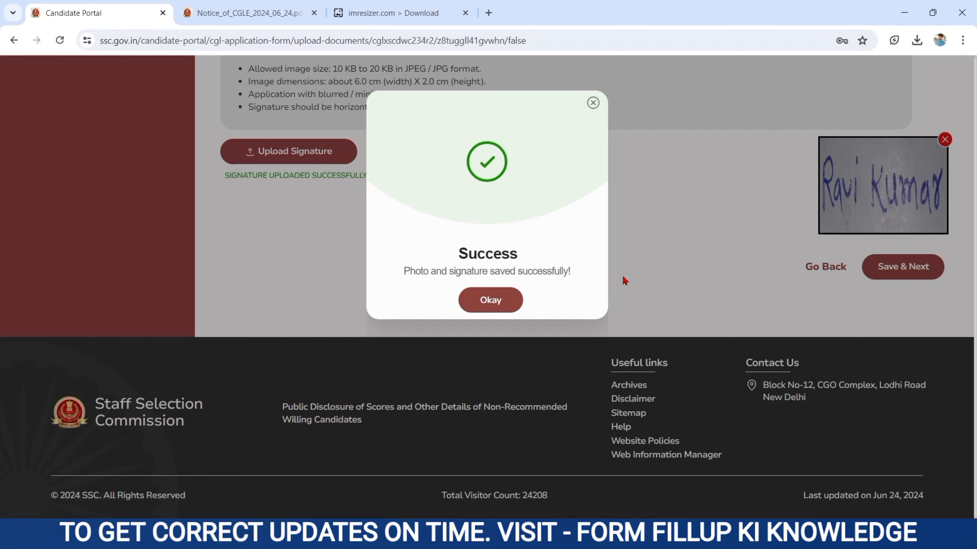
left_click(477, 304)
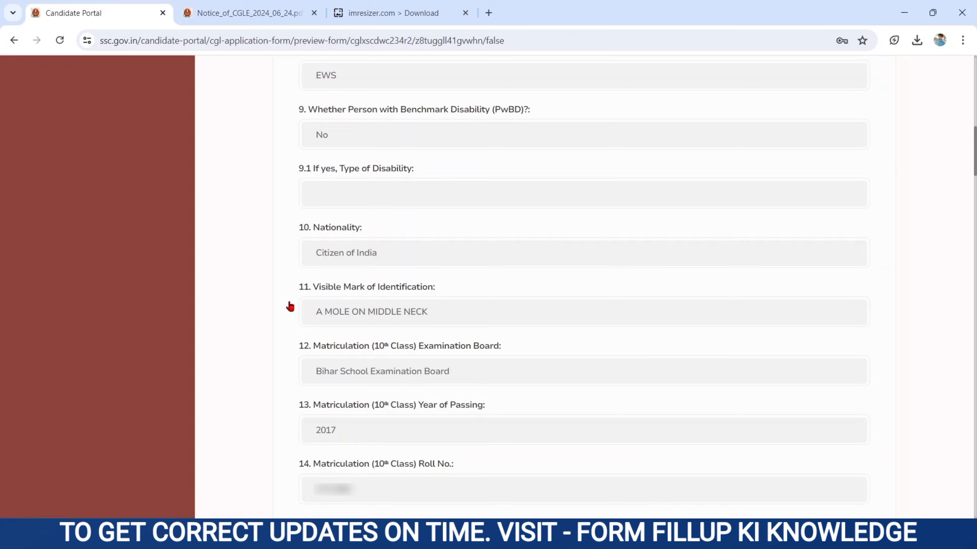
scroll(290, 306, "down", 15)
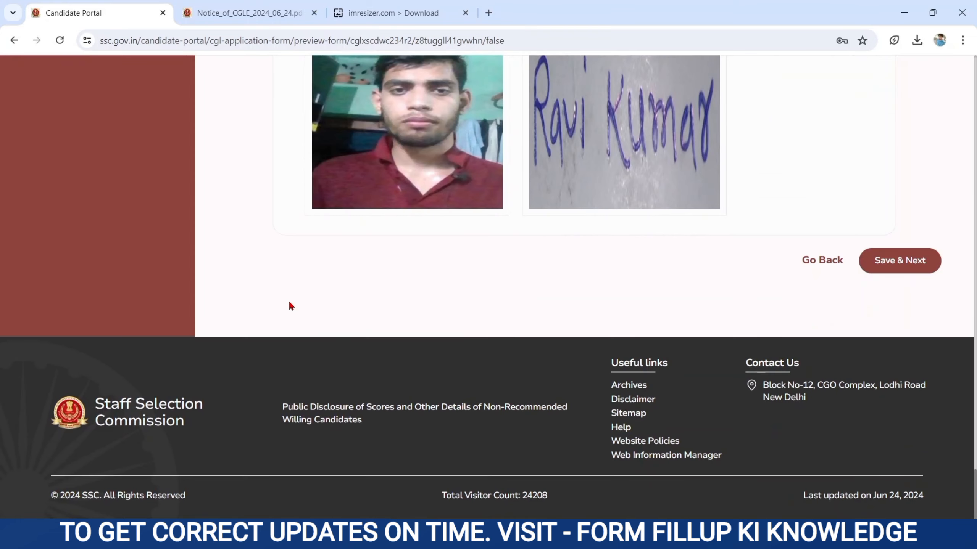
left_click(915, 262)
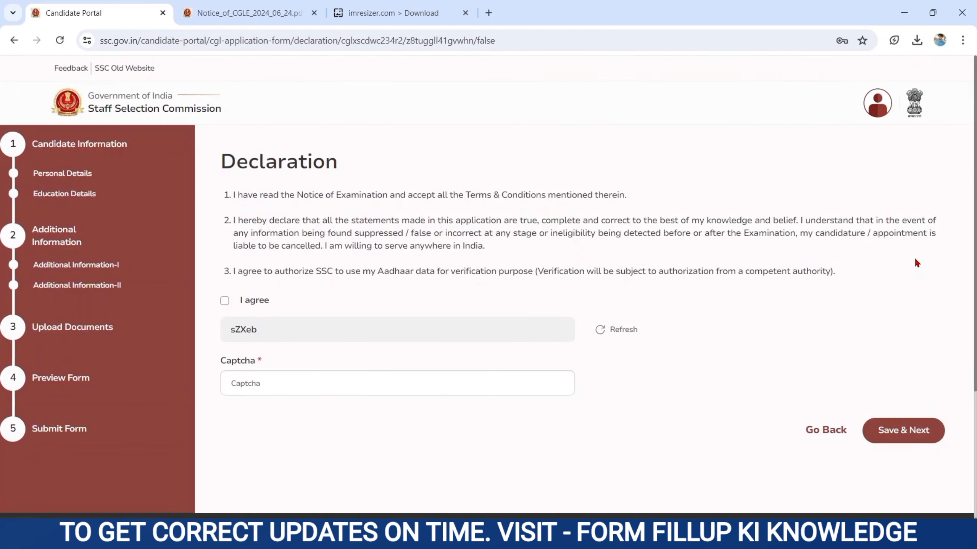
Agree to the declaration, enter the displayed captcha, and submit the application form.
left_click(225, 301)
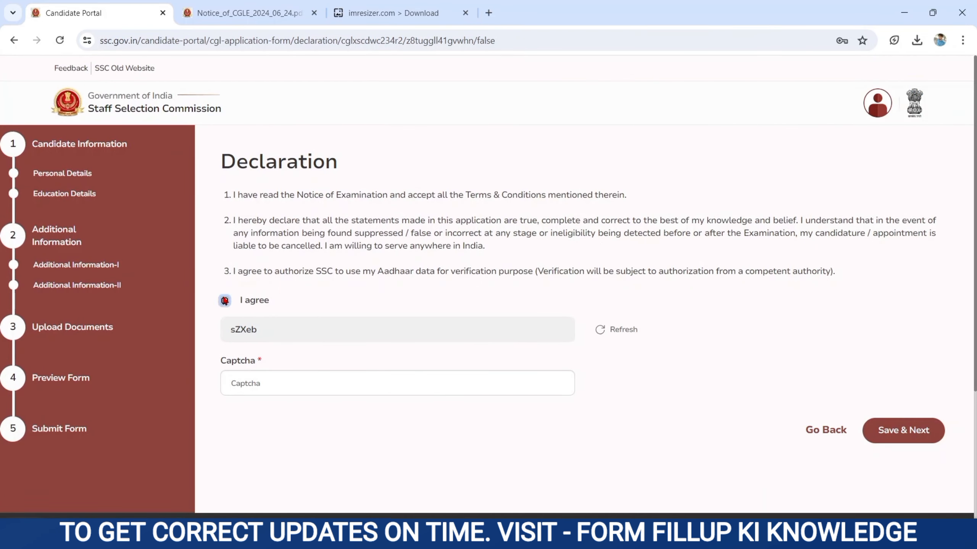
left_click(261, 382)
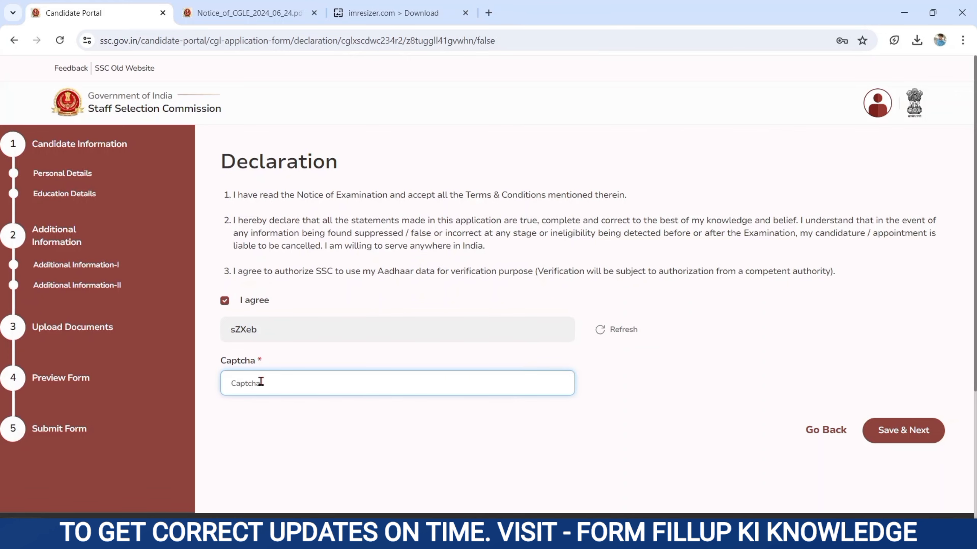
type("sZXeb")
left_click(691, 412)
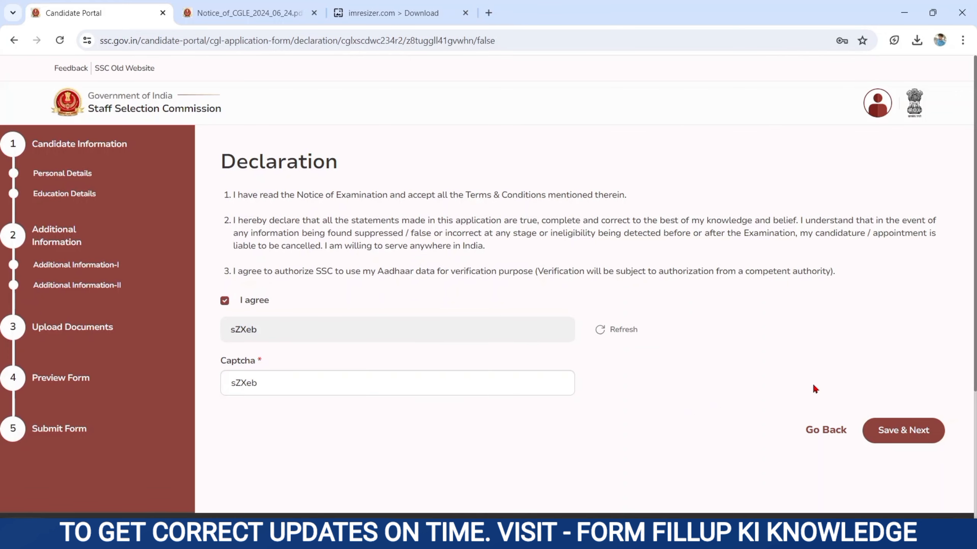
left_click(904, 433)
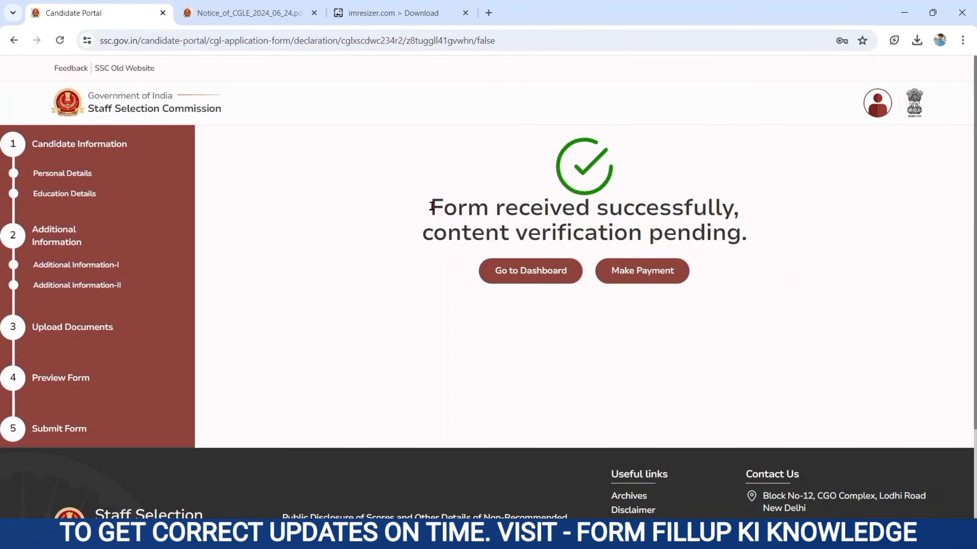
Start the online payment of the examination fee for the submitted form and proceed to the bank's payment page.
left_click_drag(432, 207, 742, 239)
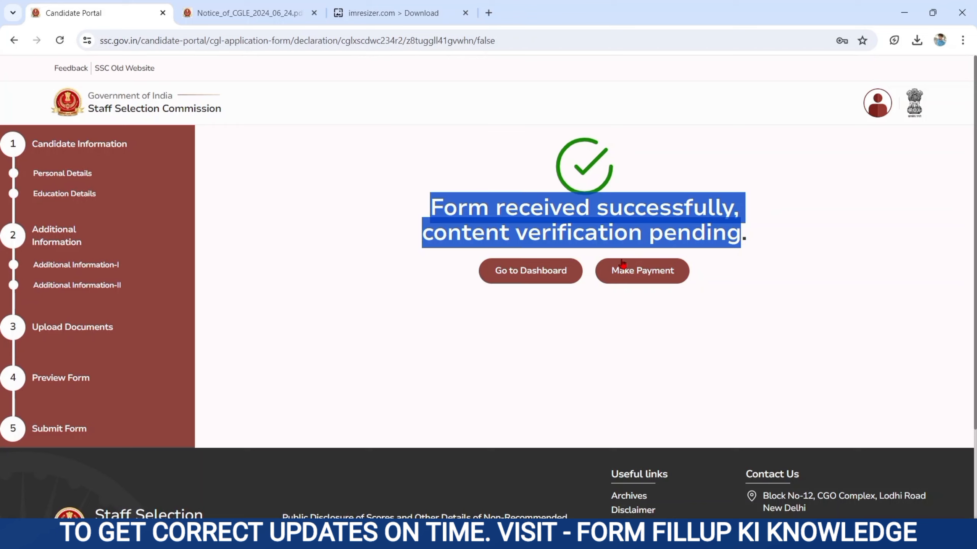
left_click(626, 307)
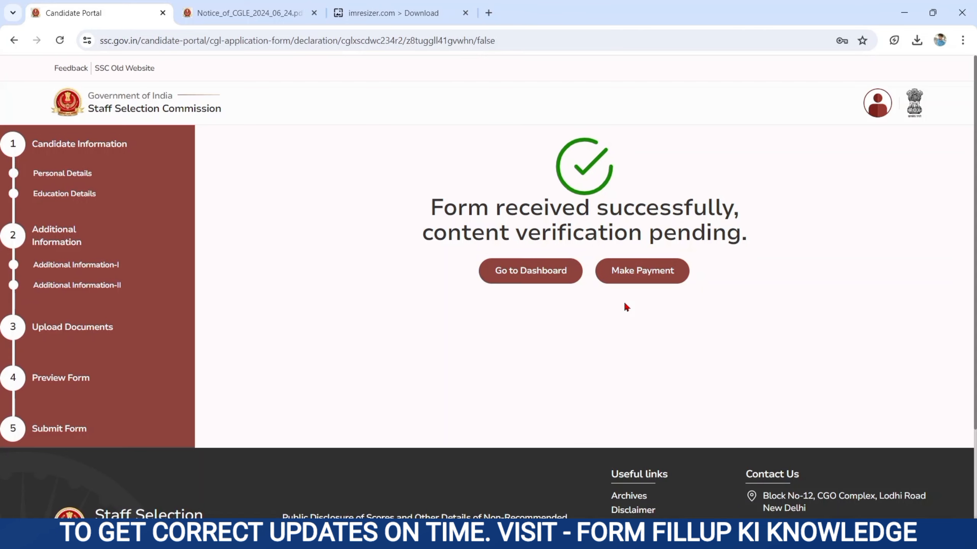
left_click(642, 275)
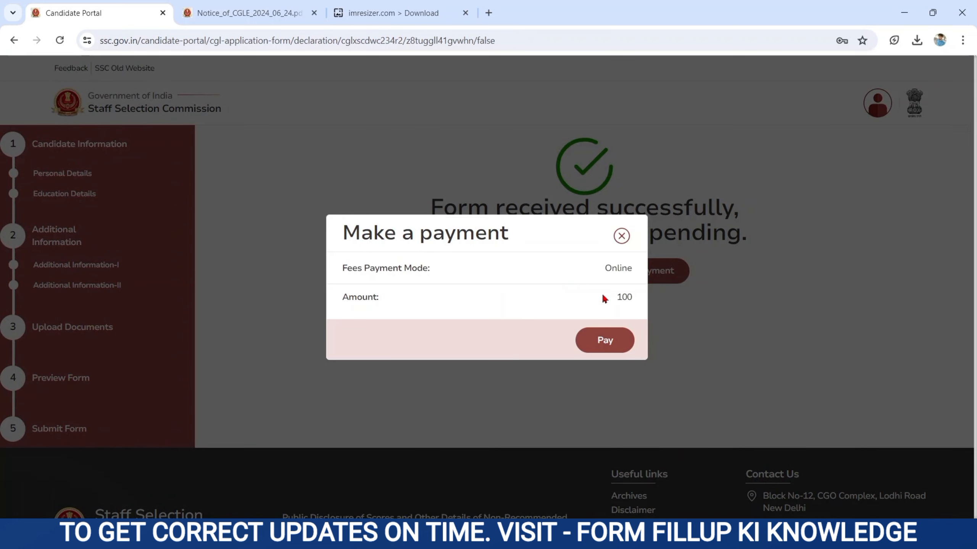
left_click(608, 340)
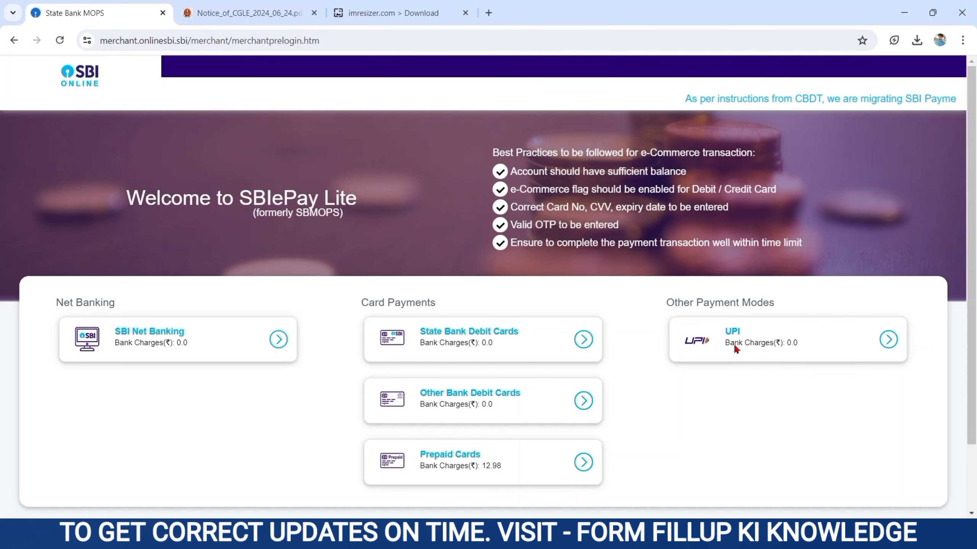
Choose UPI as the payment mode with the QR code option and confirm the transaction.
left_click(761, 341)
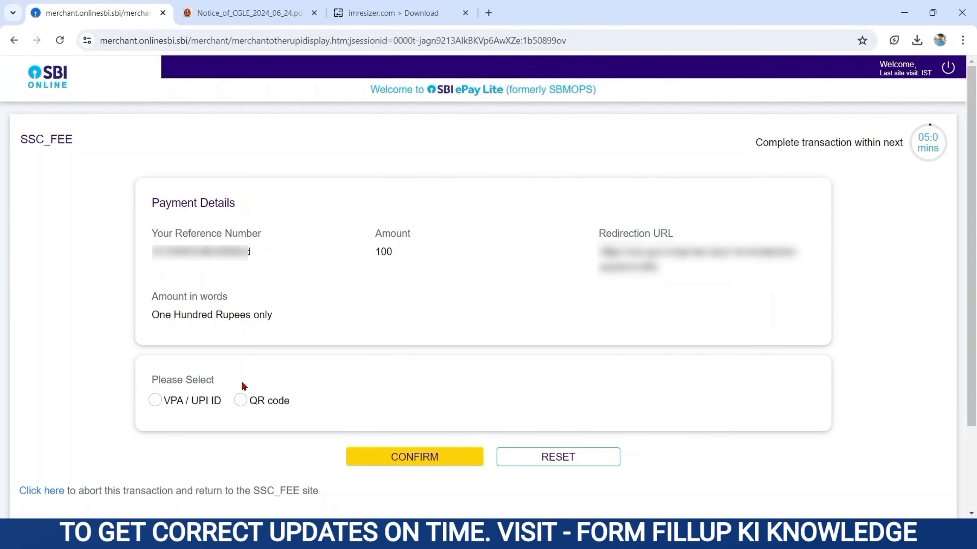
left_click(241, 401)
left_click(414, 456)
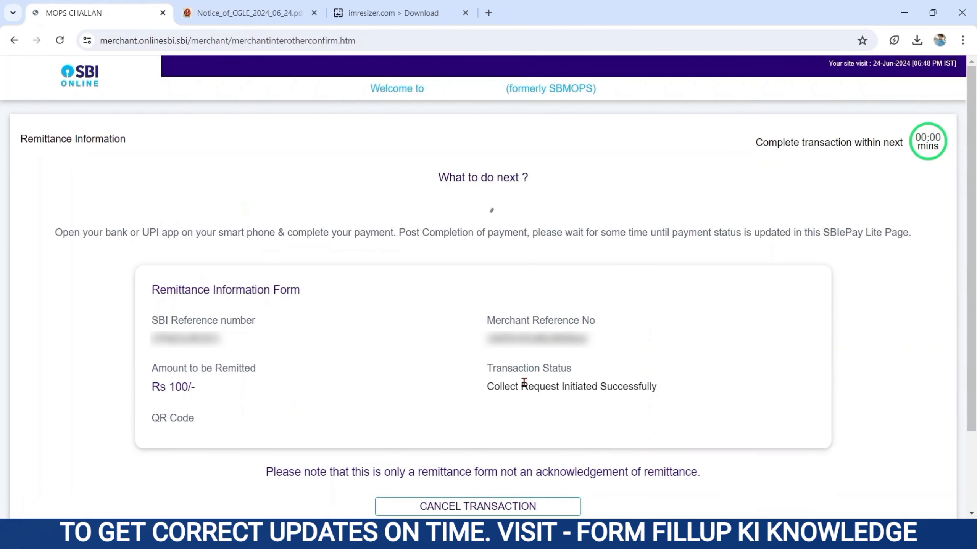